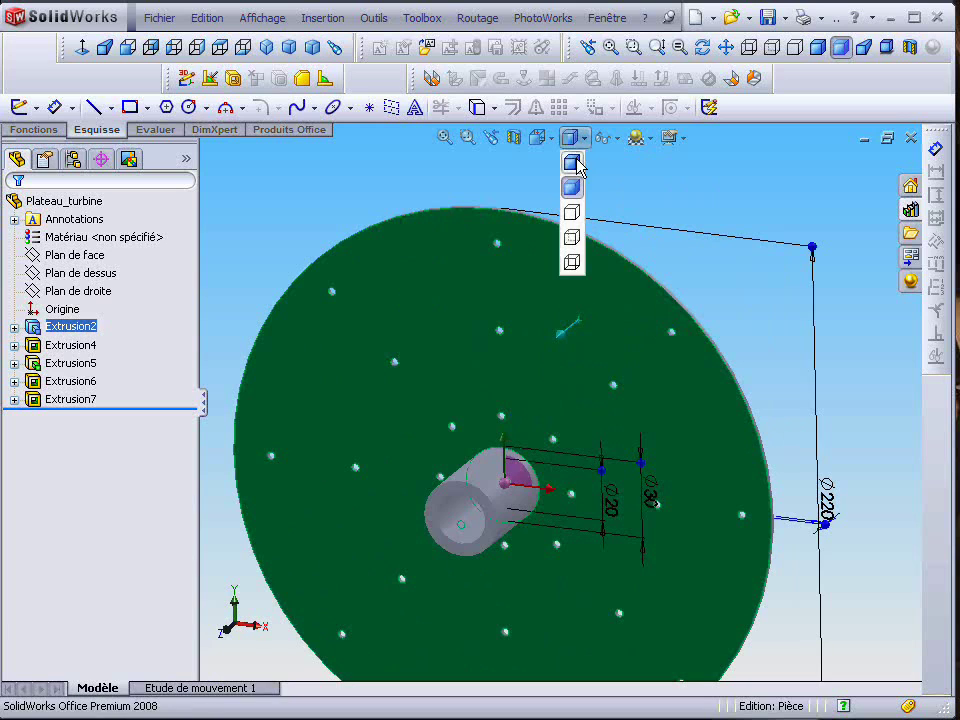
Show the plate shaded with edges from the back and open the sketch of Extrusion7 for editing.
left_click(333, 205)
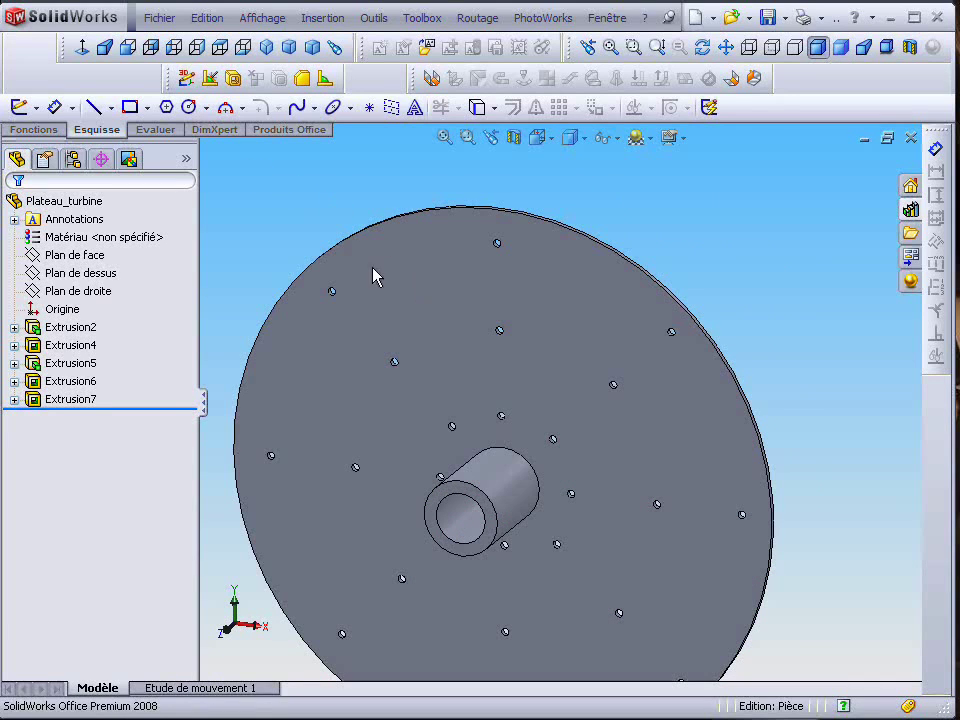
left_click(152, 48)
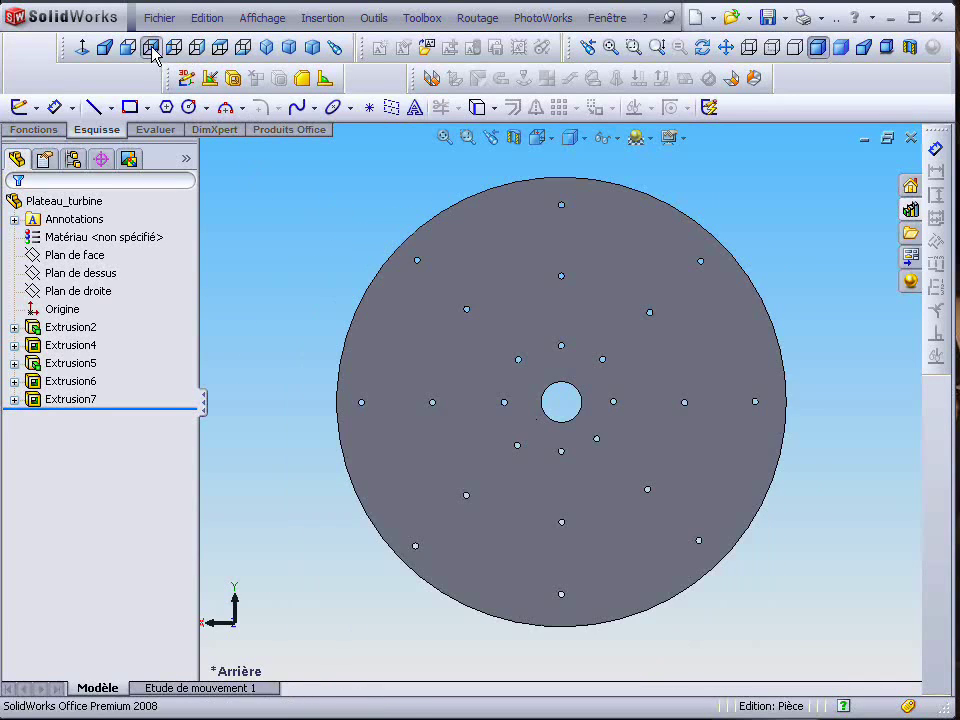
middle_click(617, 438)
scroll(617, 438, "up", 4)
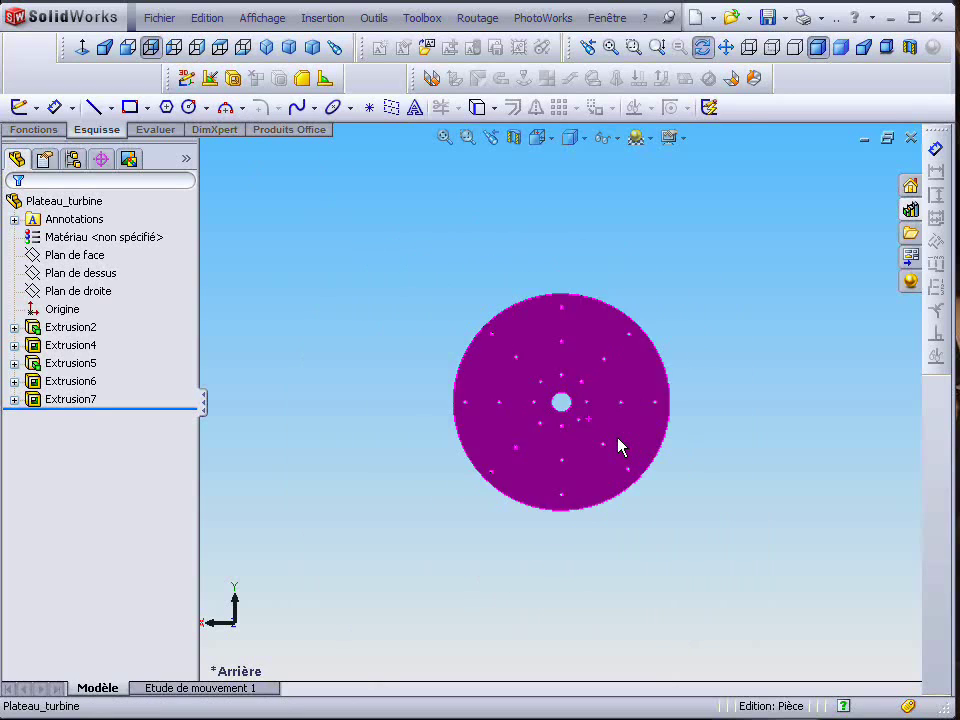
scroll(617, 438, "down", 4)
scroll(495, 341, "down", 4)
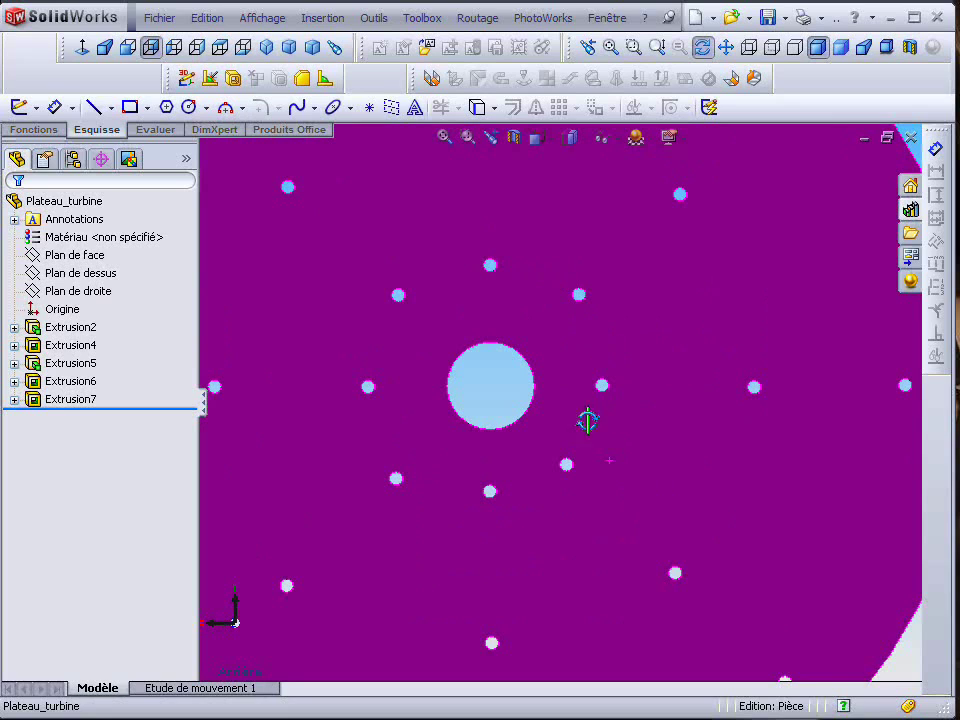
scroll(610, 397, "up", 3)
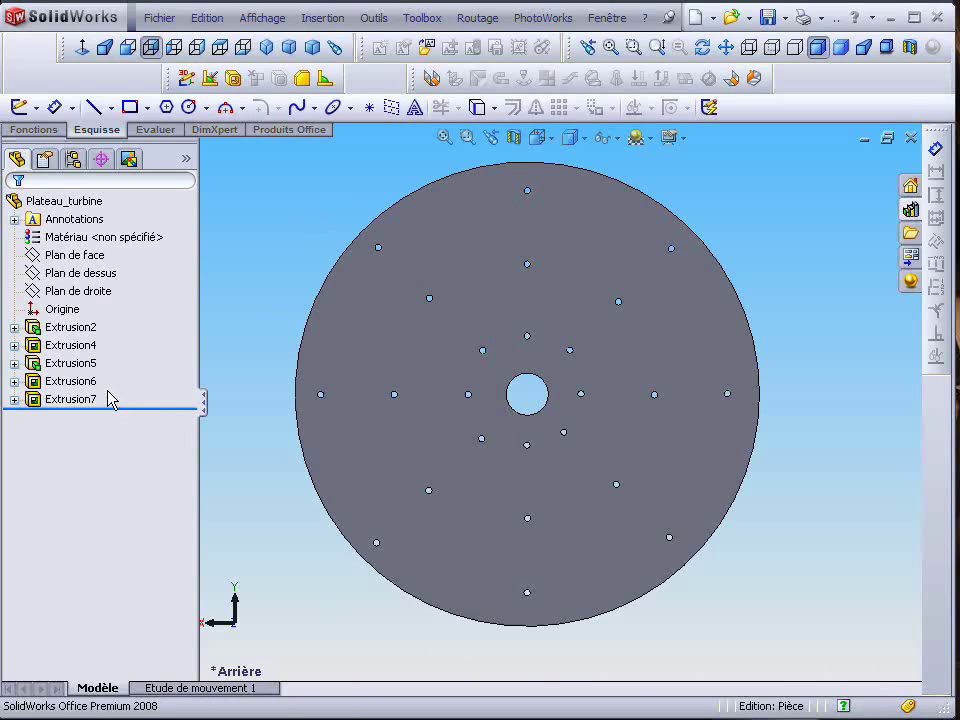
left_click(70, 399)
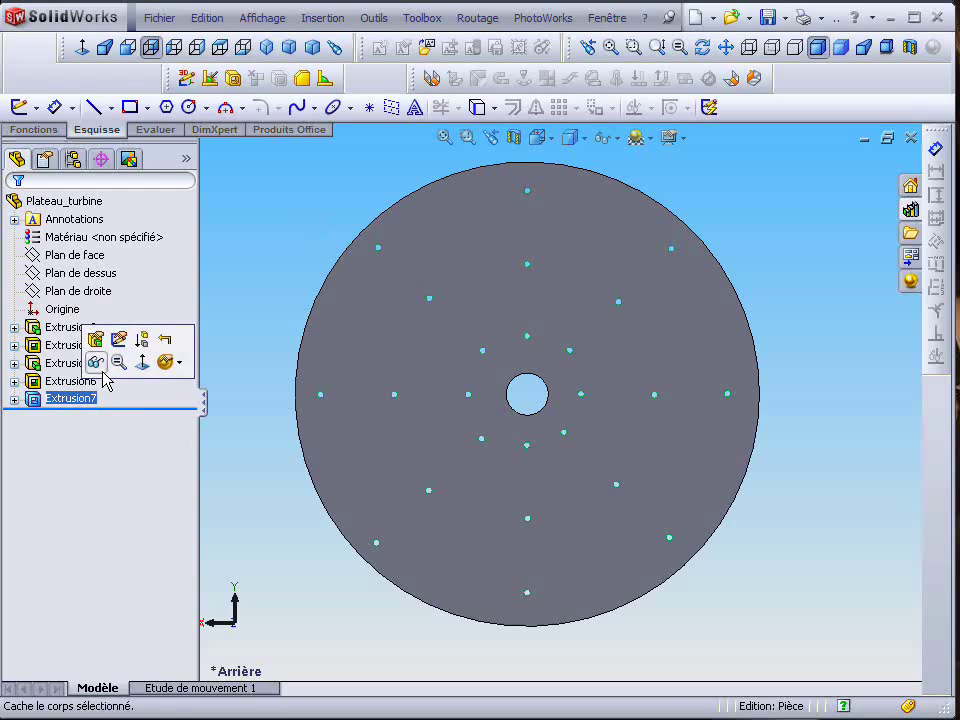
left_click(118, 341)
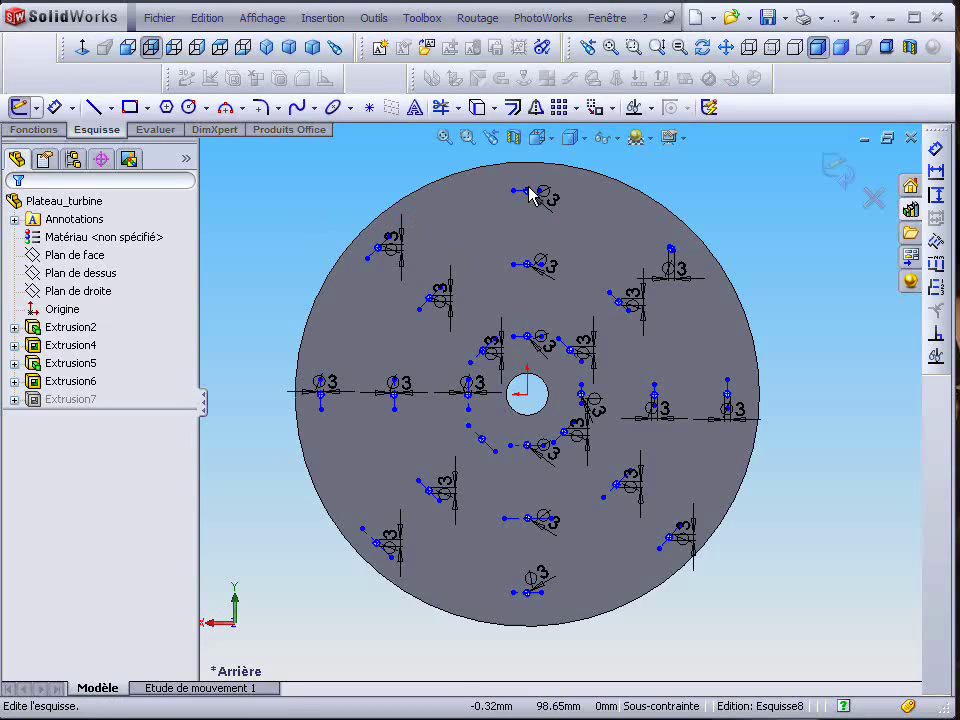
Delete all sketched hole circles with their lines and dimensions except the three above the bore, and remove the innermost one's diameter dimension.
mouse_move(276, 191)
left_mouse_down()
mouse_move(403, 570)
mouse_move(495, 628)
mouse_move(504, 624)
left_mouse_up()
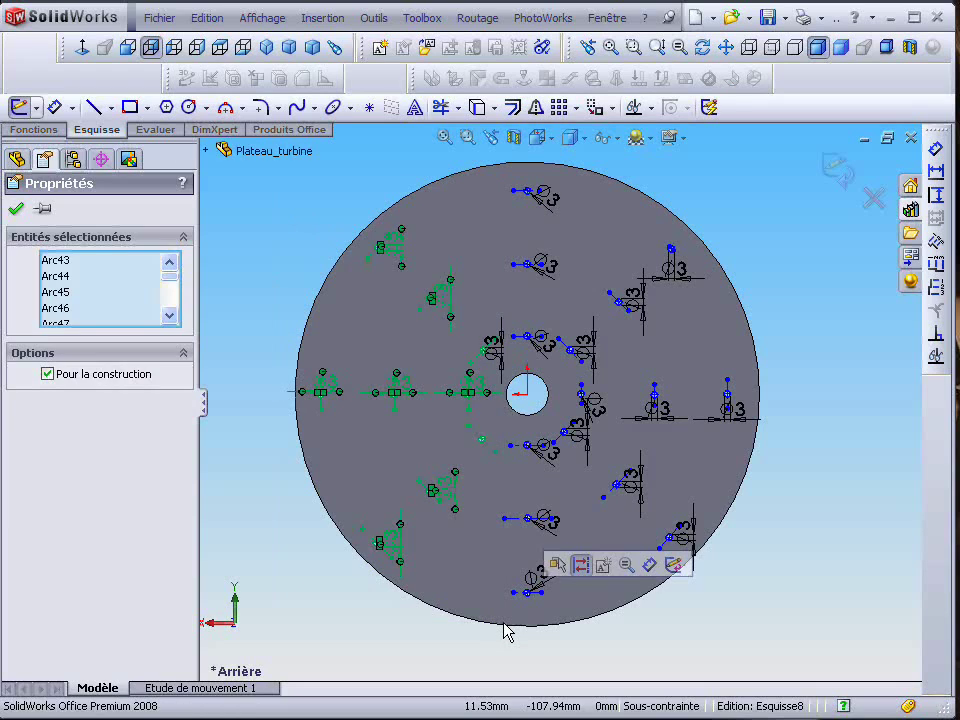
key("Delete")
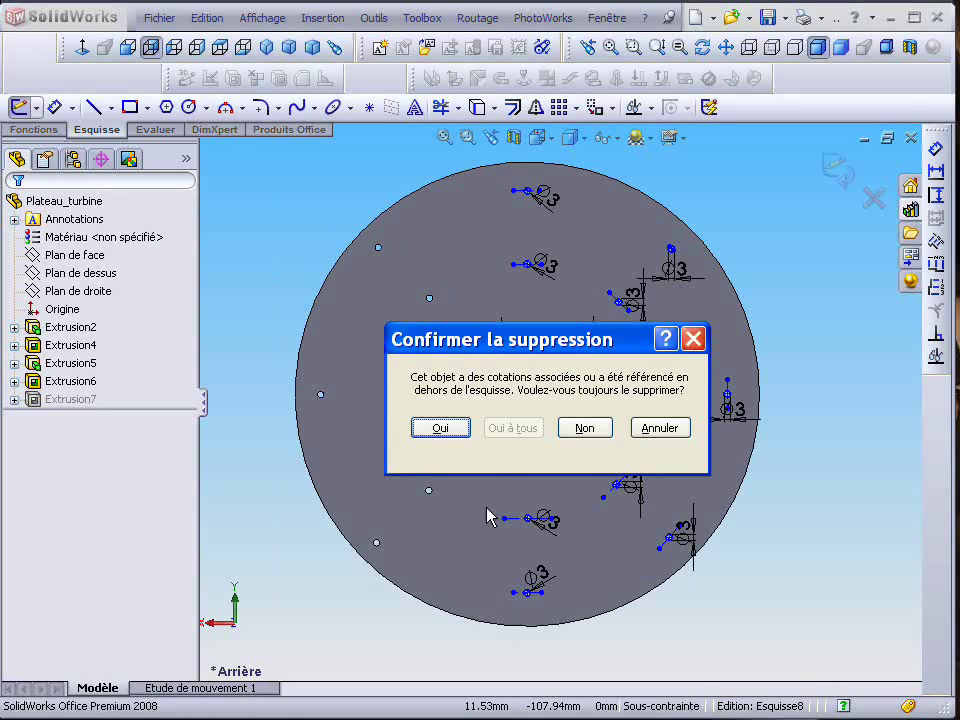
left_click(440, 428)
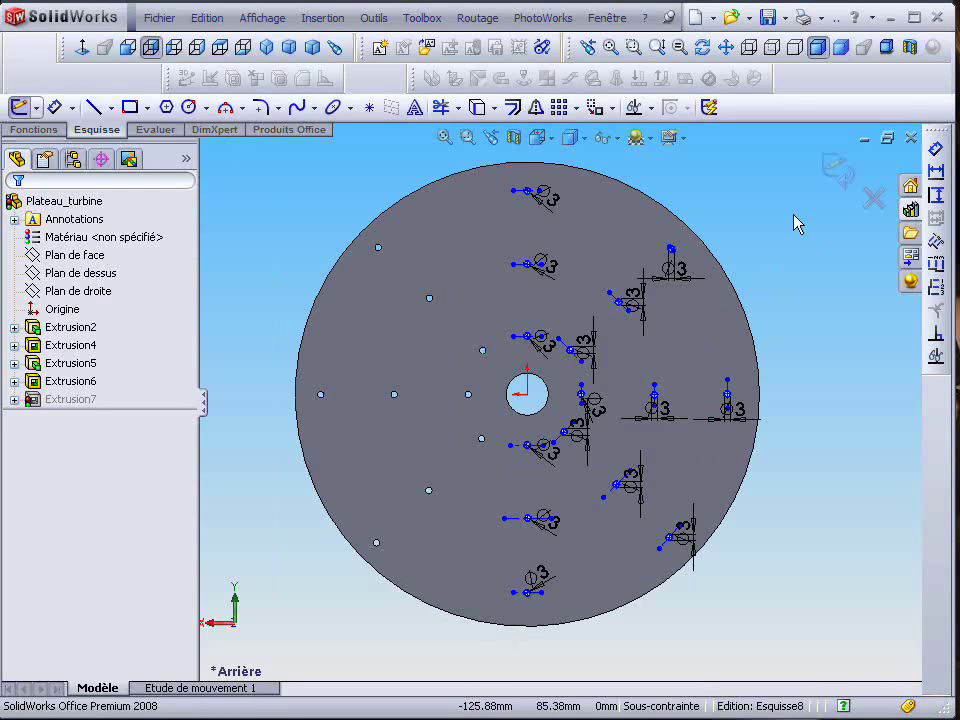
mouse_move(783, 186)
left_mouse_down()
mouse_move(664, 561)
mouse_move(568, 632)
mouse_move(576, 634)
mouse_move(422, 492)
mouse_move(420, 433)
left_mouse_up()
key("Delete")
key("Delete")
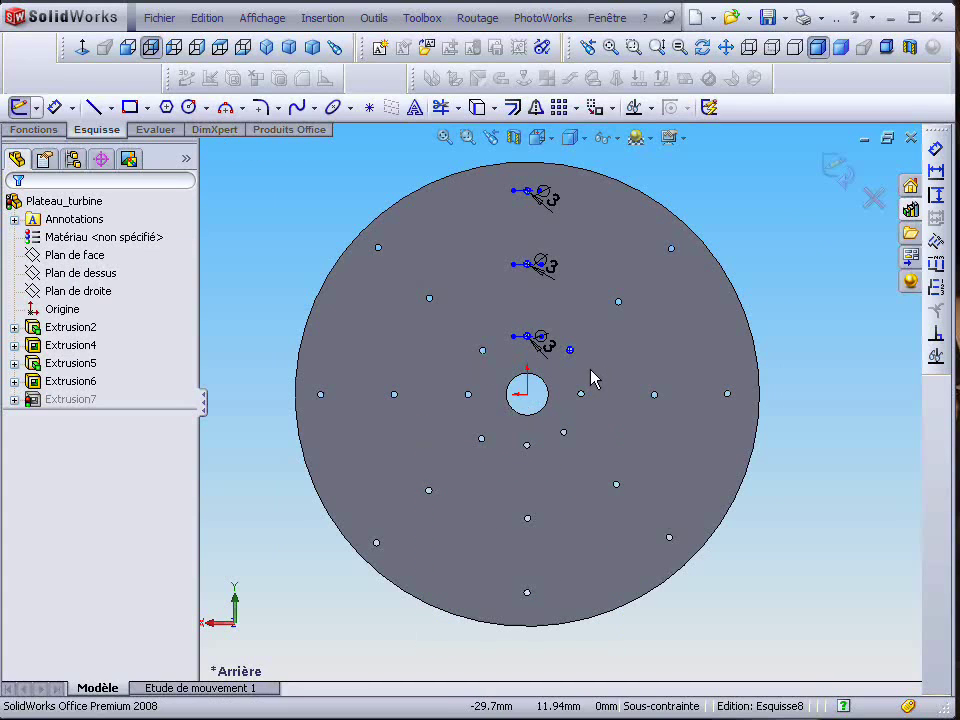
left_click_drag(589, 368, 561, 340)
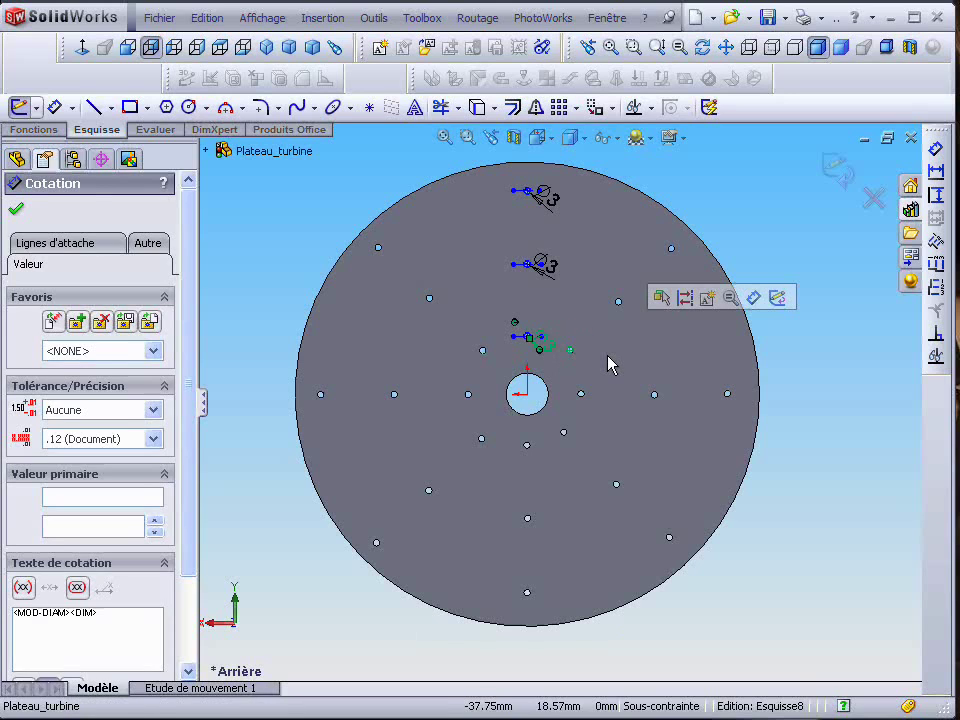
key("Delete")
Dimension the innermost hole circle at 28 mm from the center of the bore.
scroll(546, 250, "up", 2)
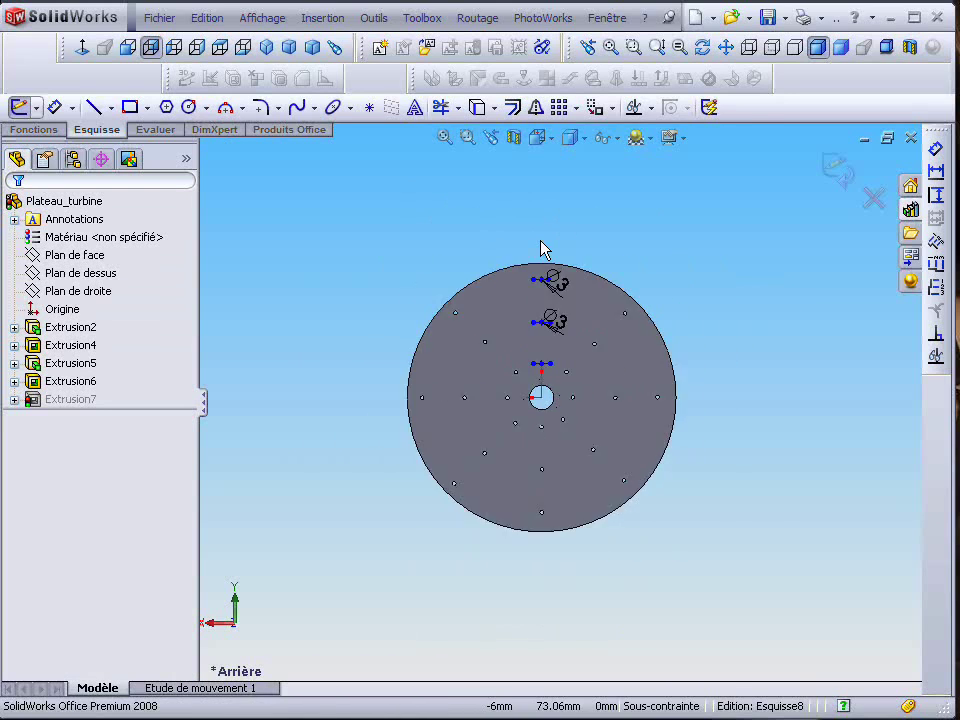
scroll(567, 413, "down", 5)
scroll(558, 522, "down", 1)
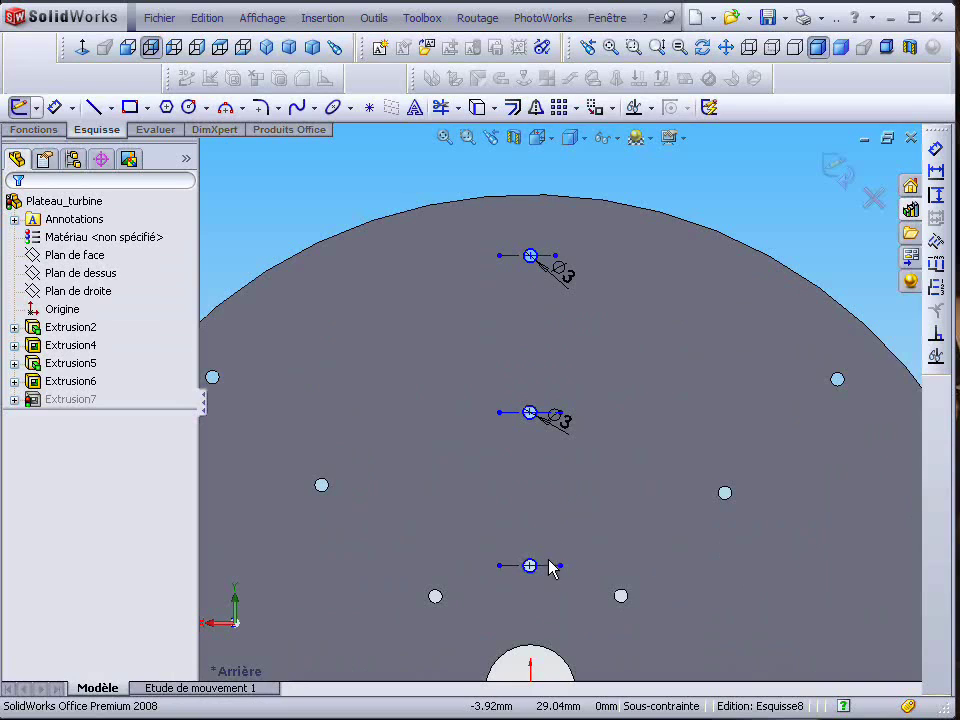
scroll(552, 565, "down", 1)
scroll(543, 520, "up", 1)
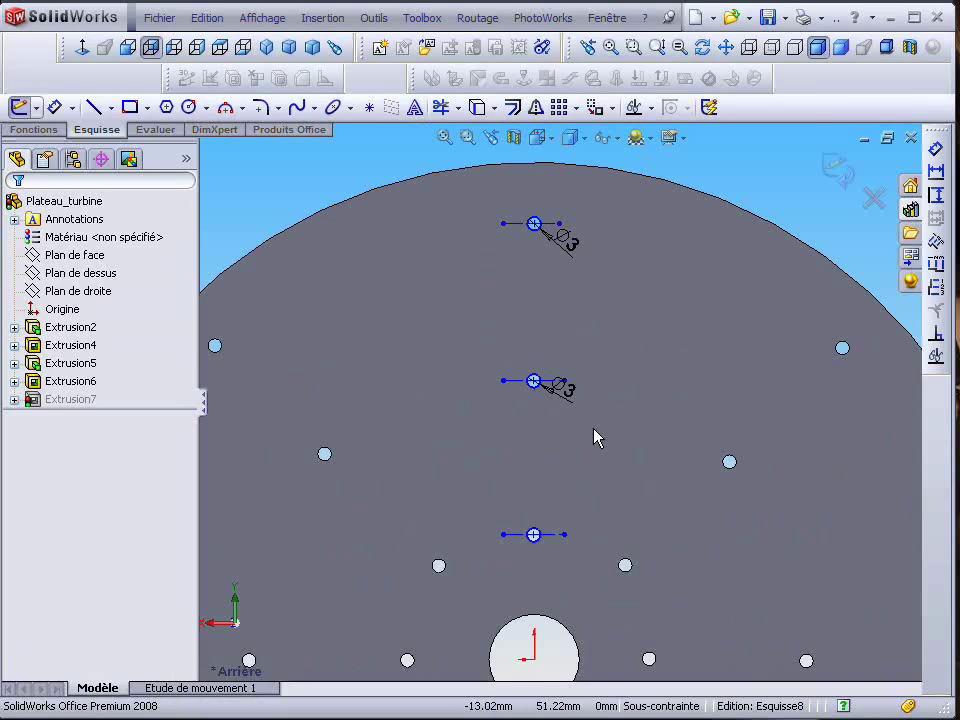
scroll(597, 440, "up", 1)
scroll(602, 553, "down", 1)
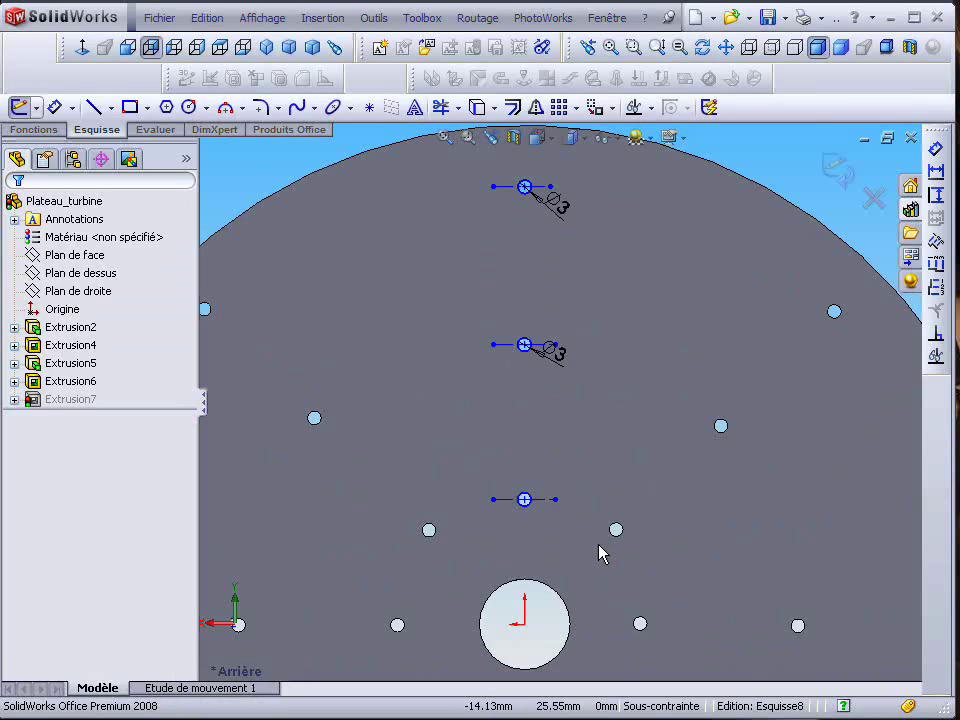
left_click(936, 150)
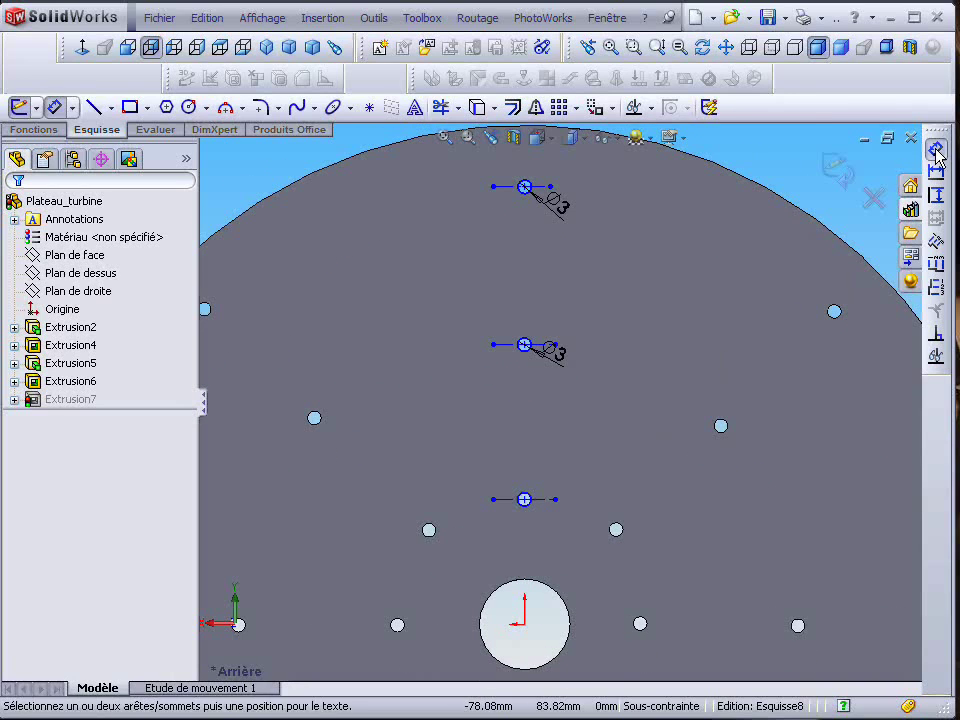
left_click(567, 630)
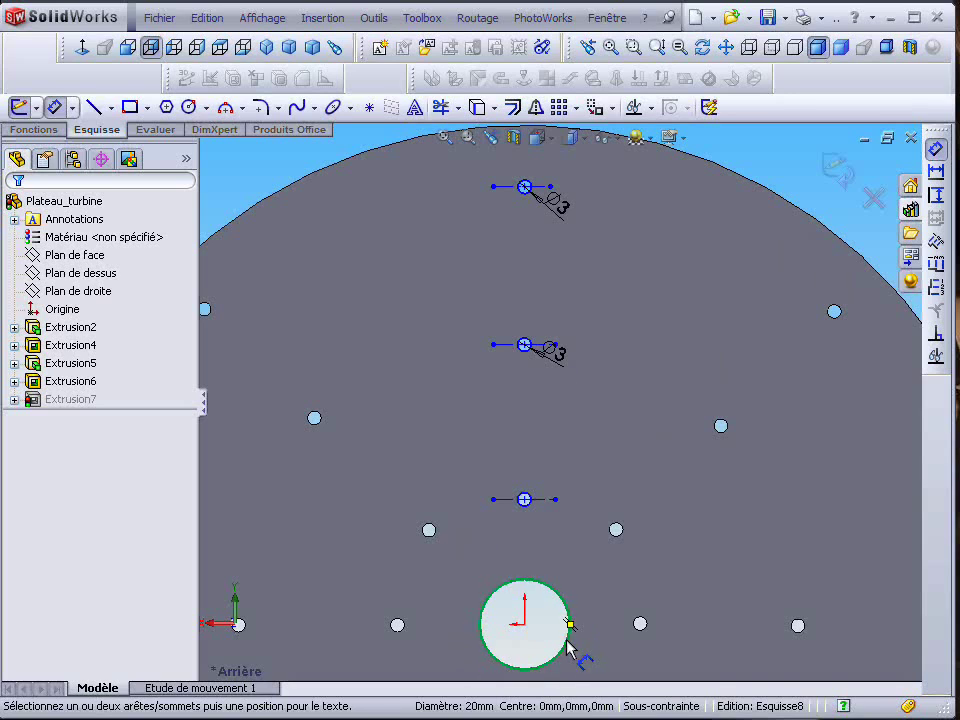
left_click(528, 502)
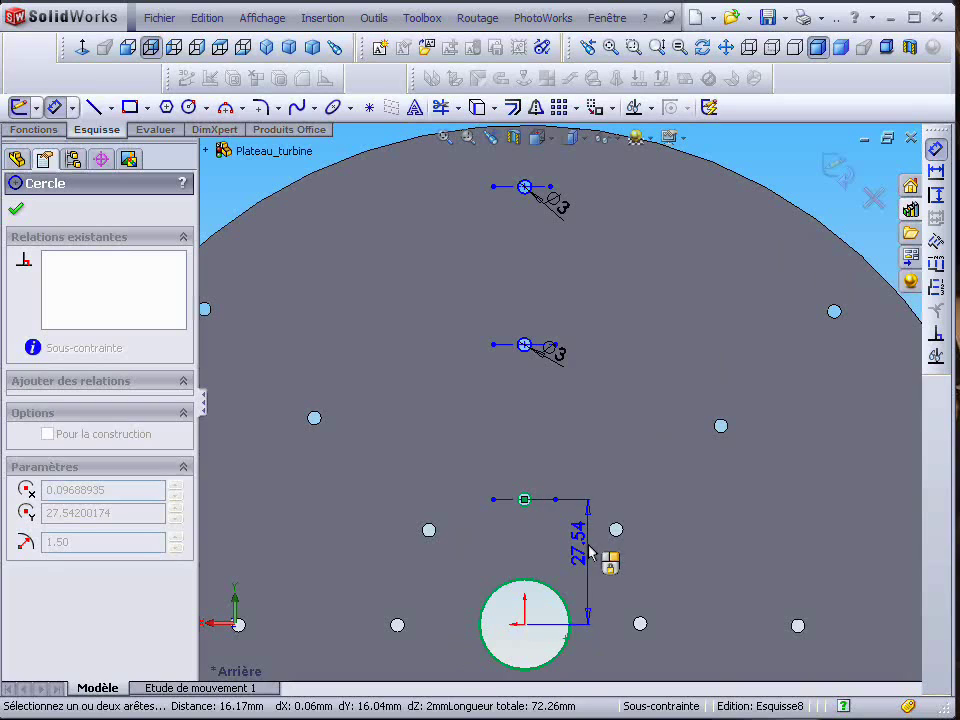
left_click(585, 553)
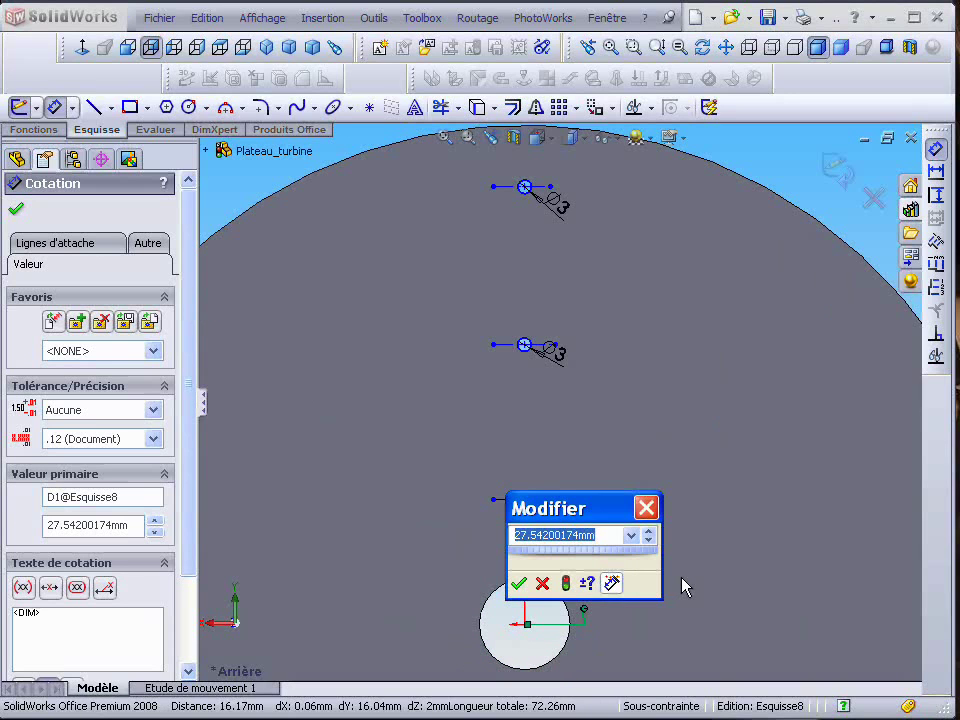
type("28")
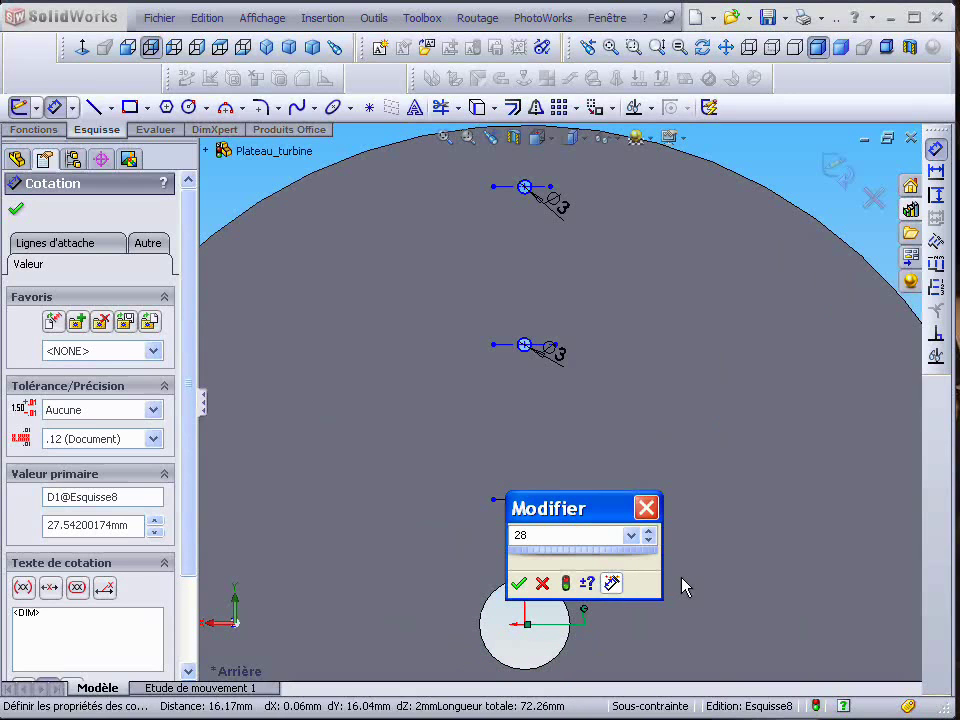
key("Return")
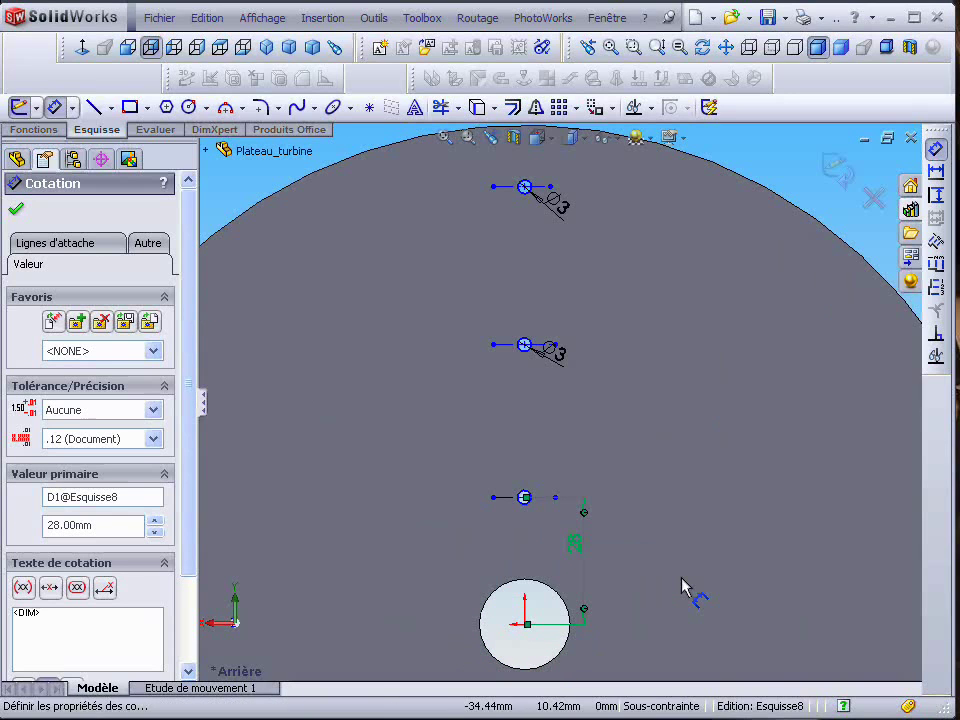
Dimension the spacing between the innermost and middle hole circles as 34 mm.
left_click(524, 505)
left_click(524, 345)
left_click(440, 412)
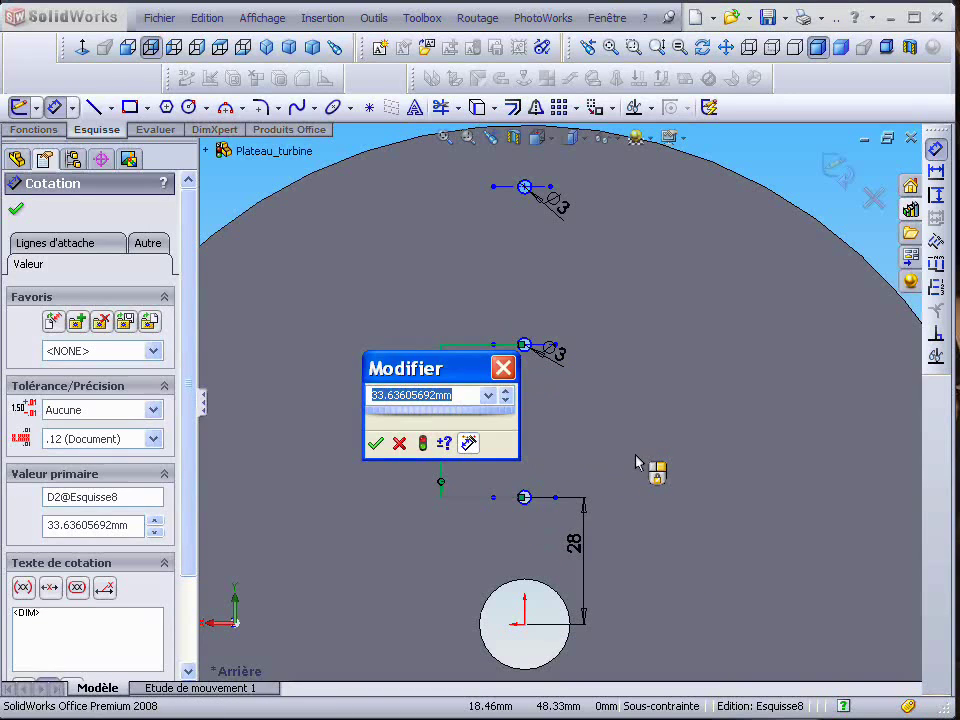
type("34")
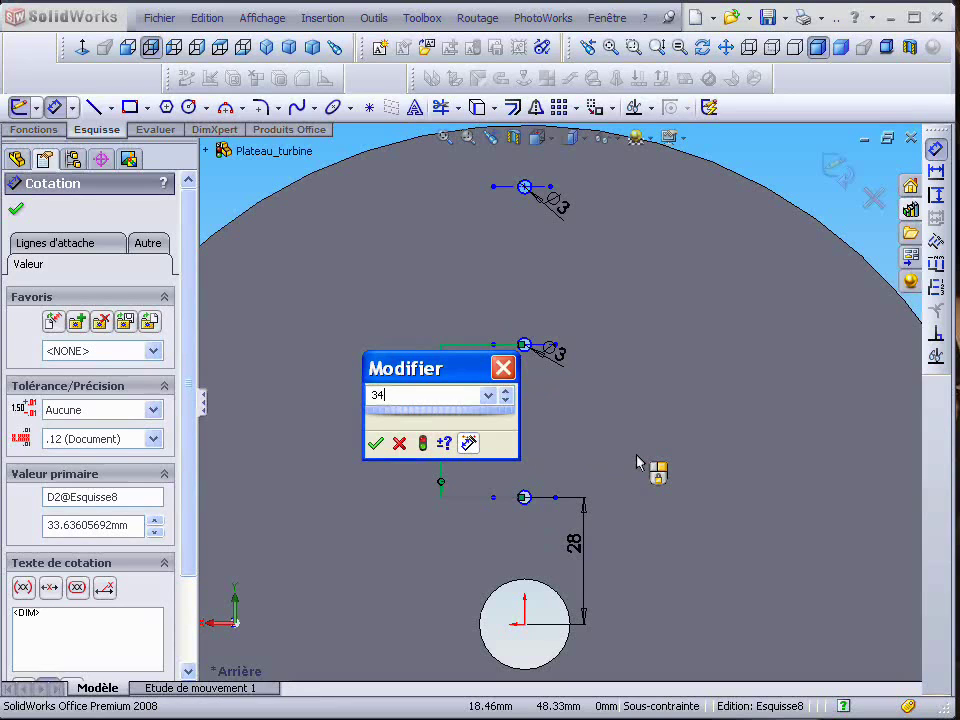
key("Return")
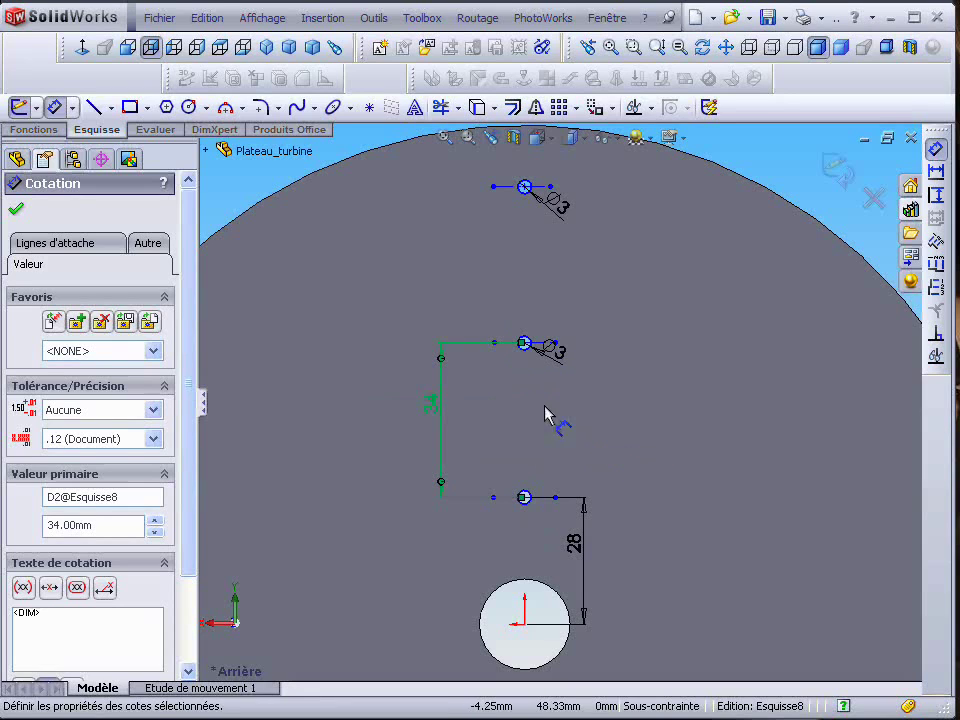
left_click(528, 355)
left_click(523, 195)
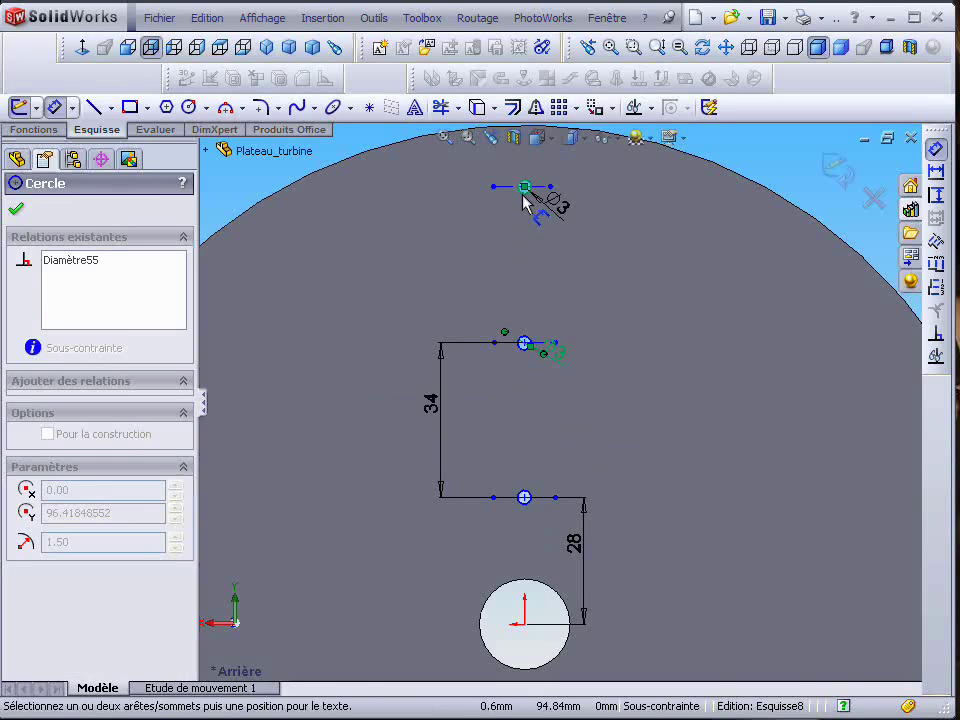
key("Escape")
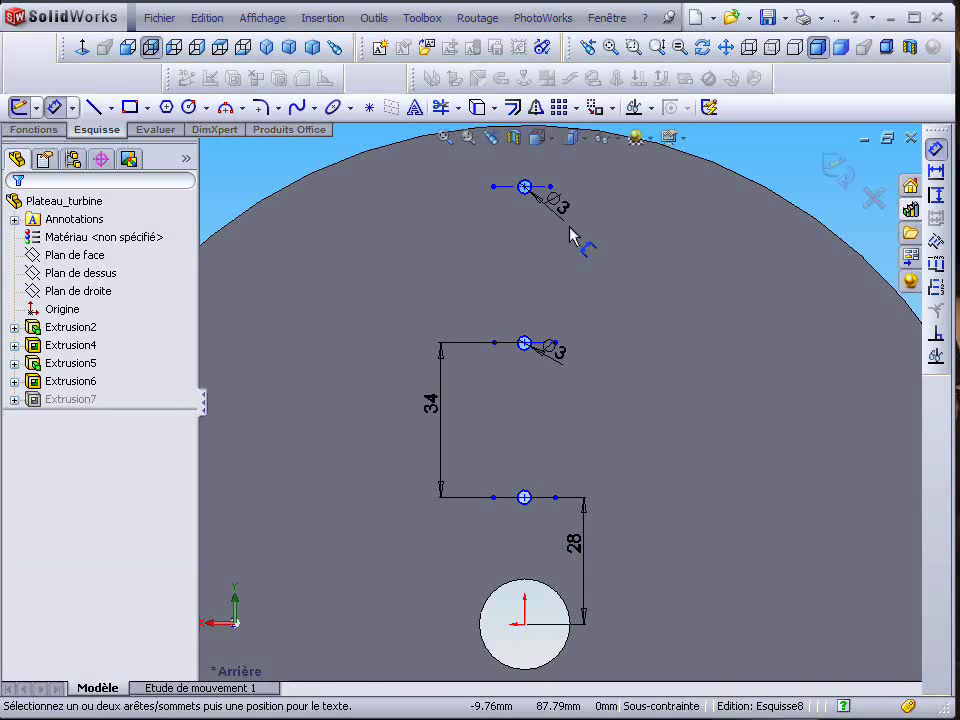
Dimension the spacing between the middle and outermost hole circles as 34 mm.
scroll(583, 242, "up", 1)
scroll(574, 236, "down", 4)
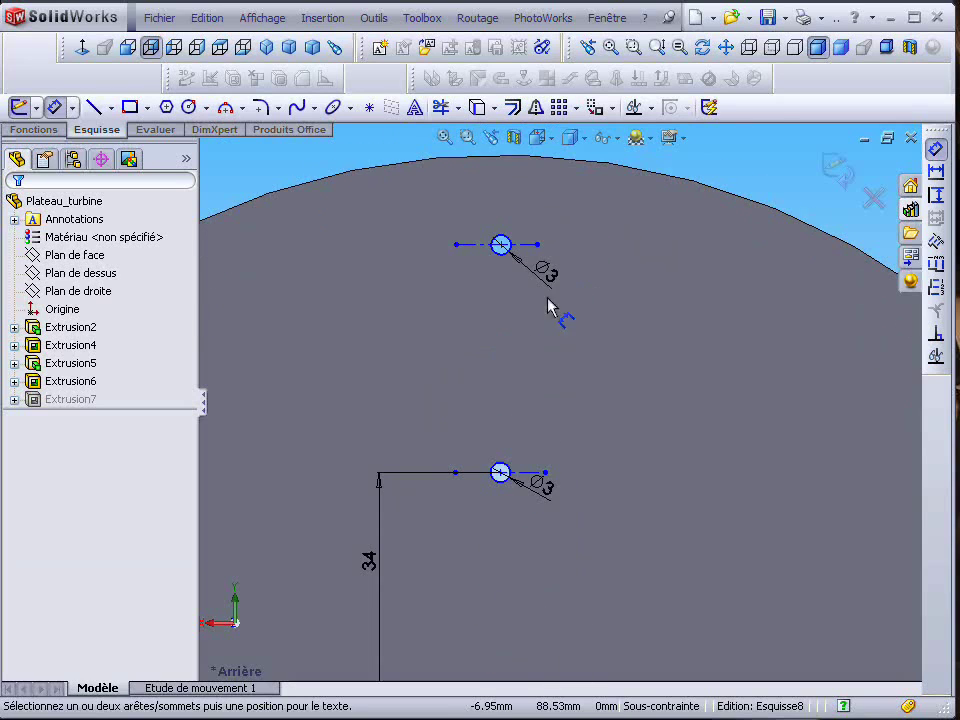
left_click_drag(508, 488, 497, 232)
left_click(497, 230)
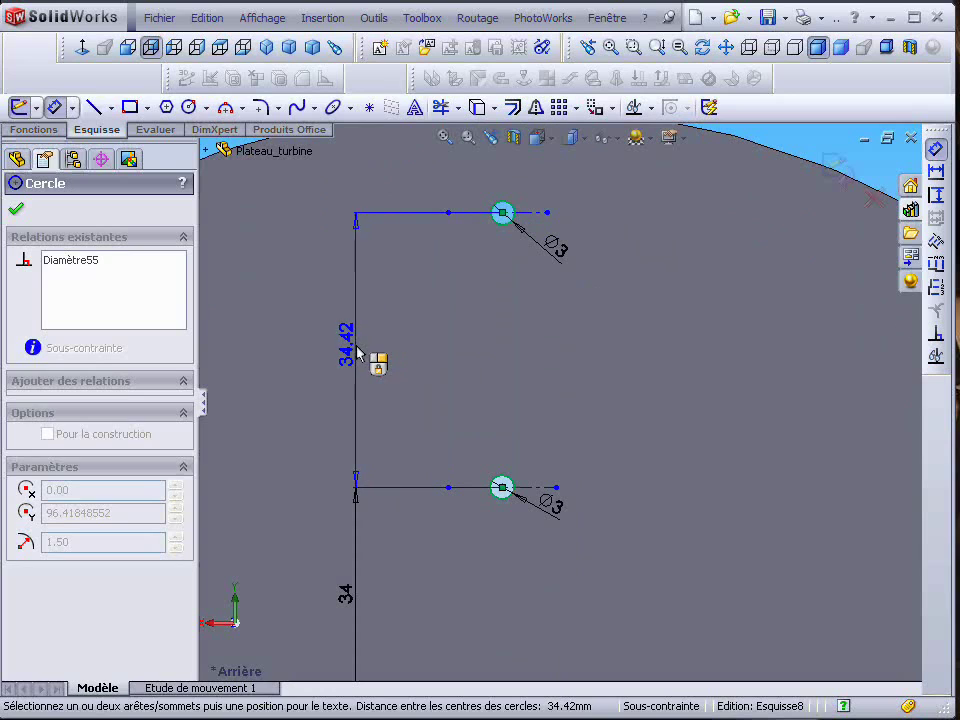
left_click(376, 360)
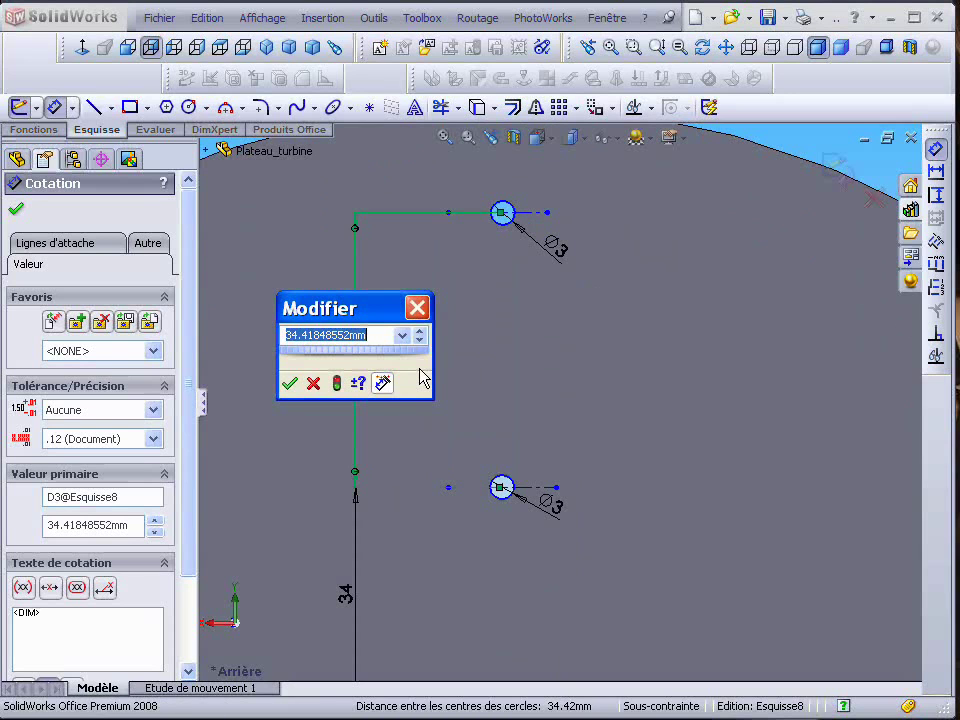
type("34")
key("Return")
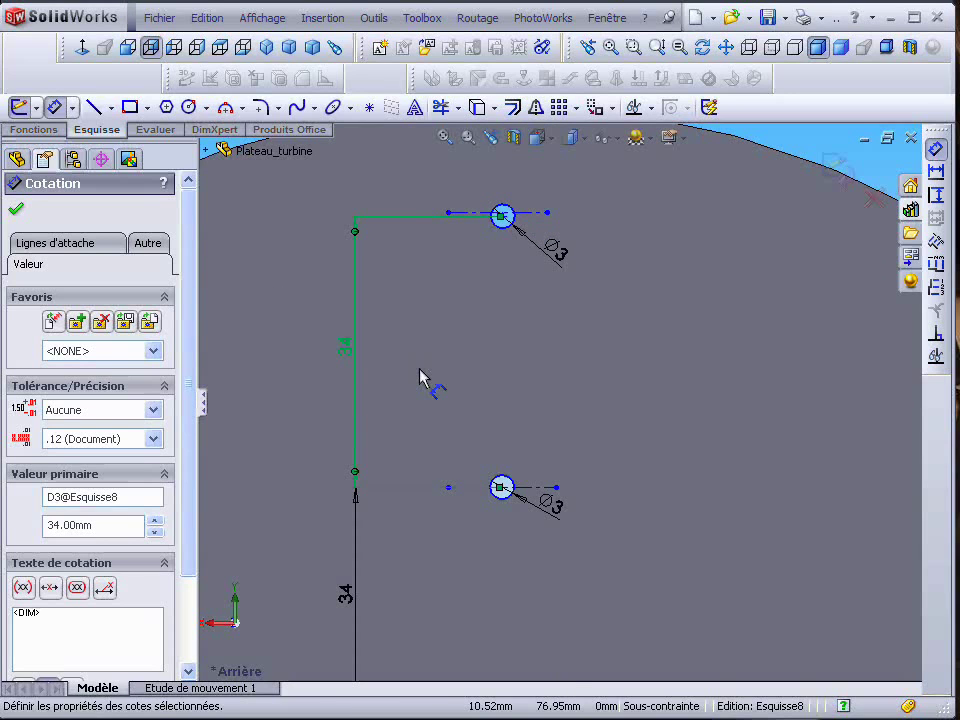
Draw a vertical construction centerline from the center of the bore to the uppermost point of the plate's outer edge.
scroll(439, 377, "up", 3)
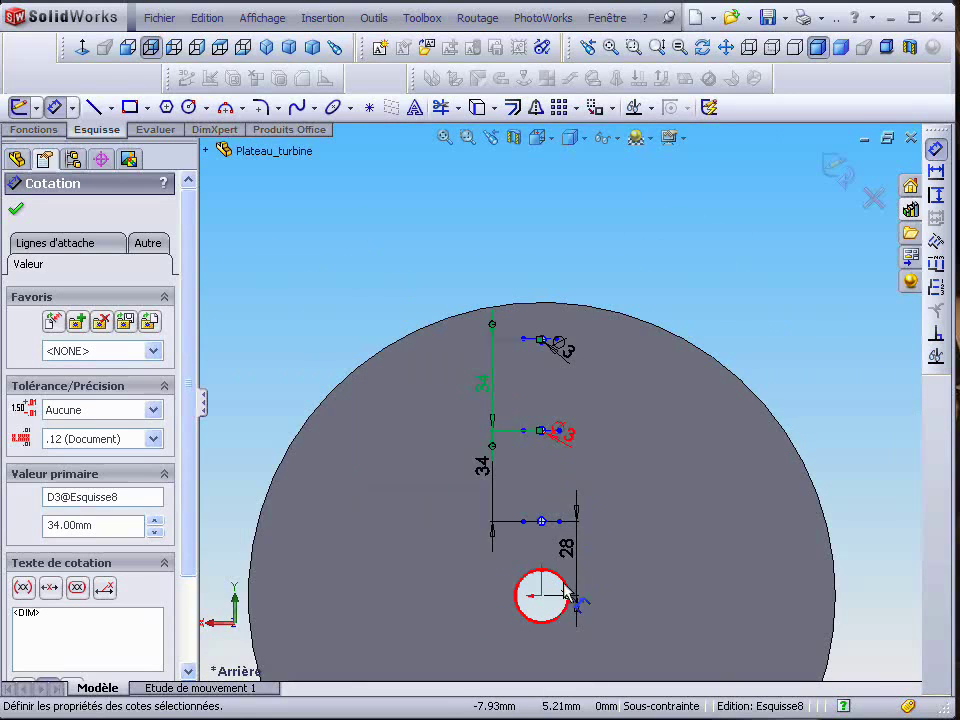
scroll(566, 596, "down", 1)
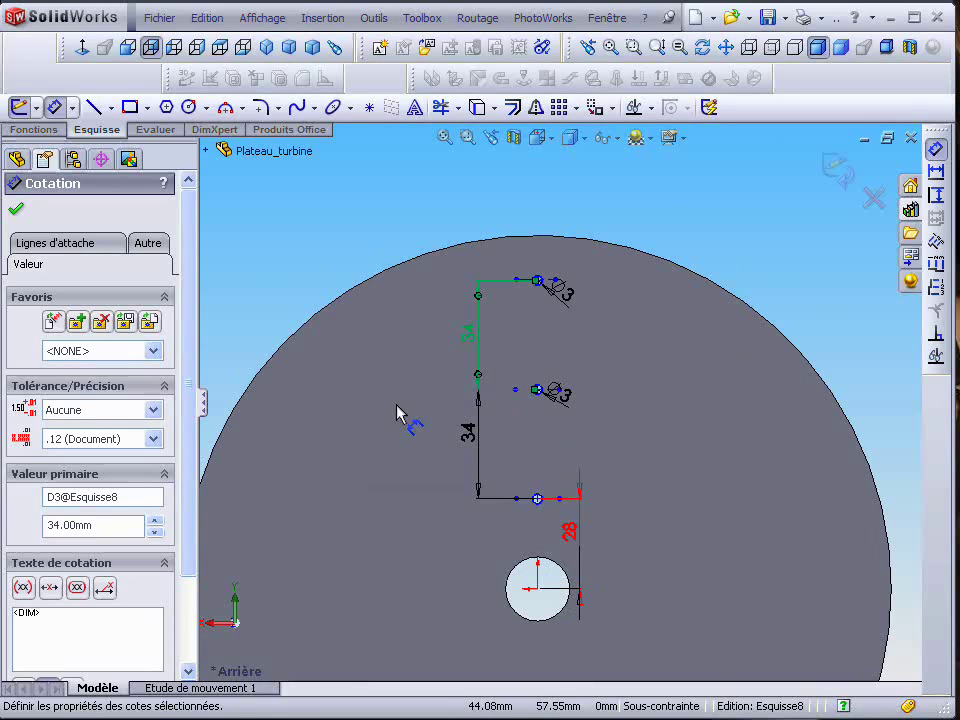
left_click(111, 107)
left_click(103, 150)
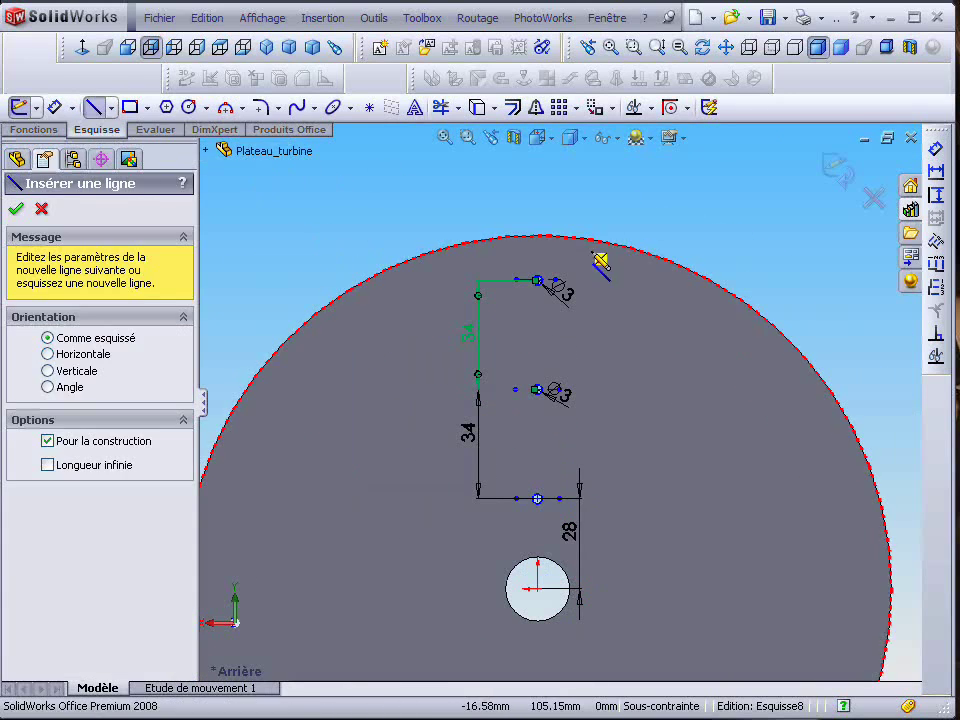
left_click(537, 590)
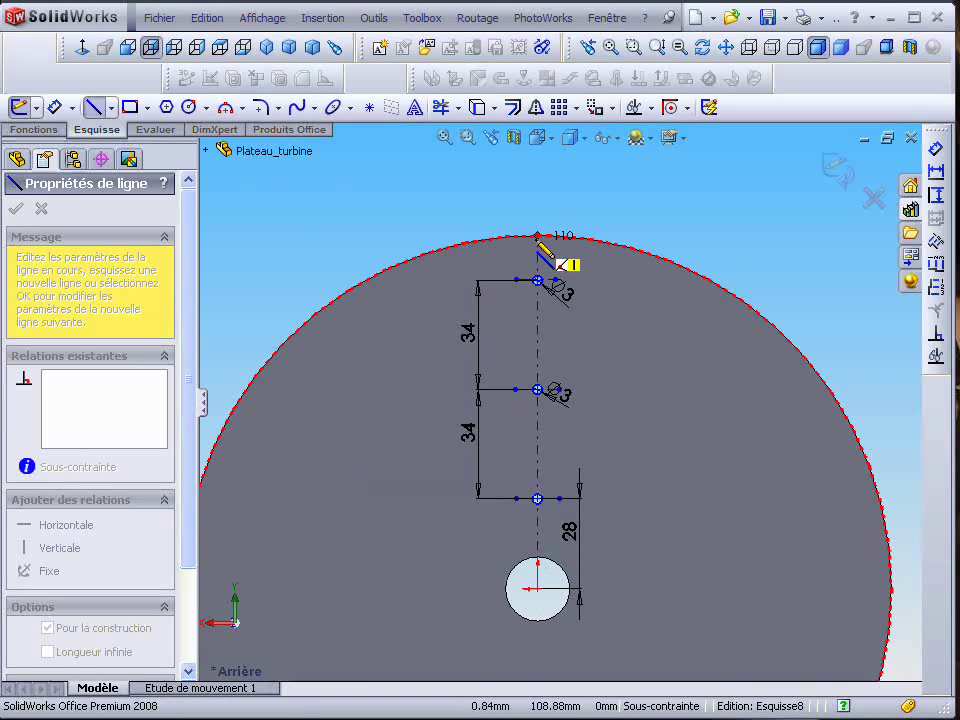
left_click(537, 237)
key("Escape")
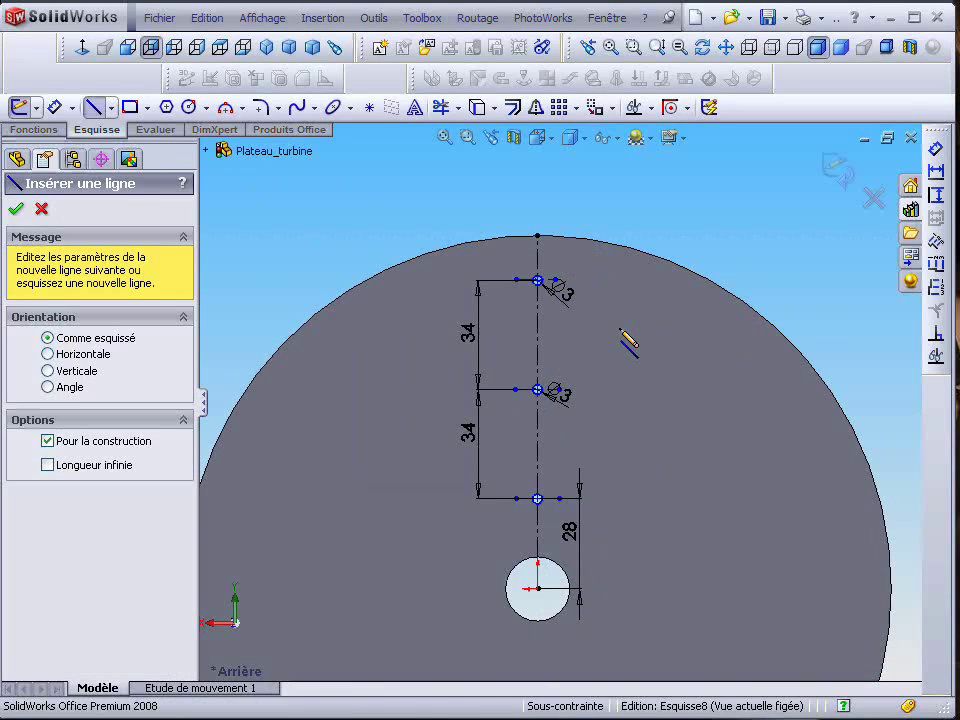
right_click(613, 220)
left_click(625, 216)
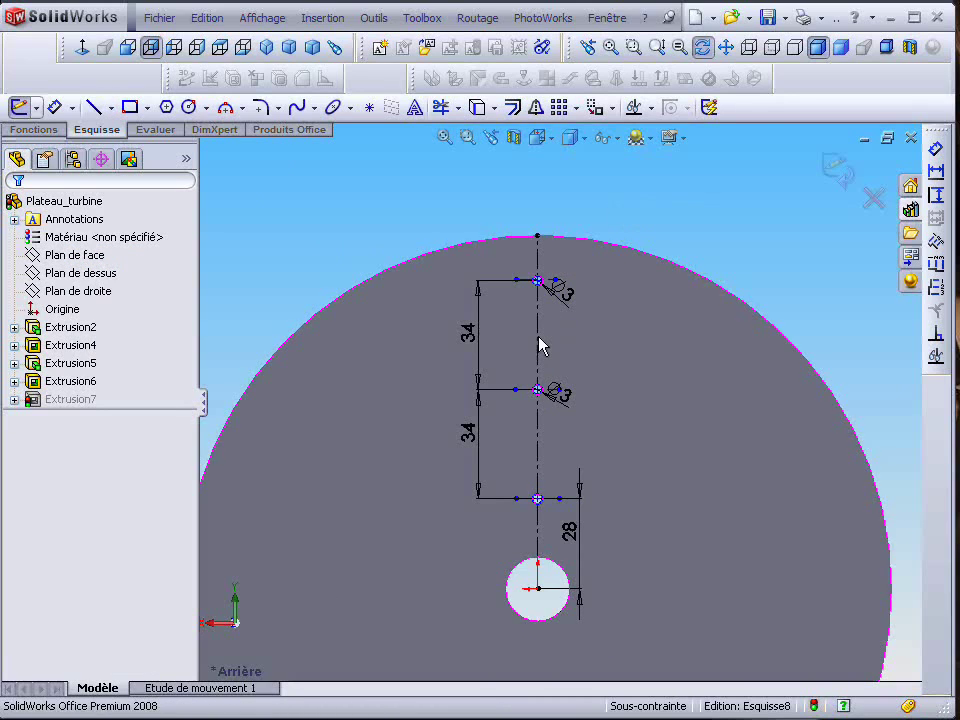
Make the center of the innermost hole circle coincident with the vertical centerline.
scroll(540, 345, "up", 2)
scroll(542, 343, "down", 5)
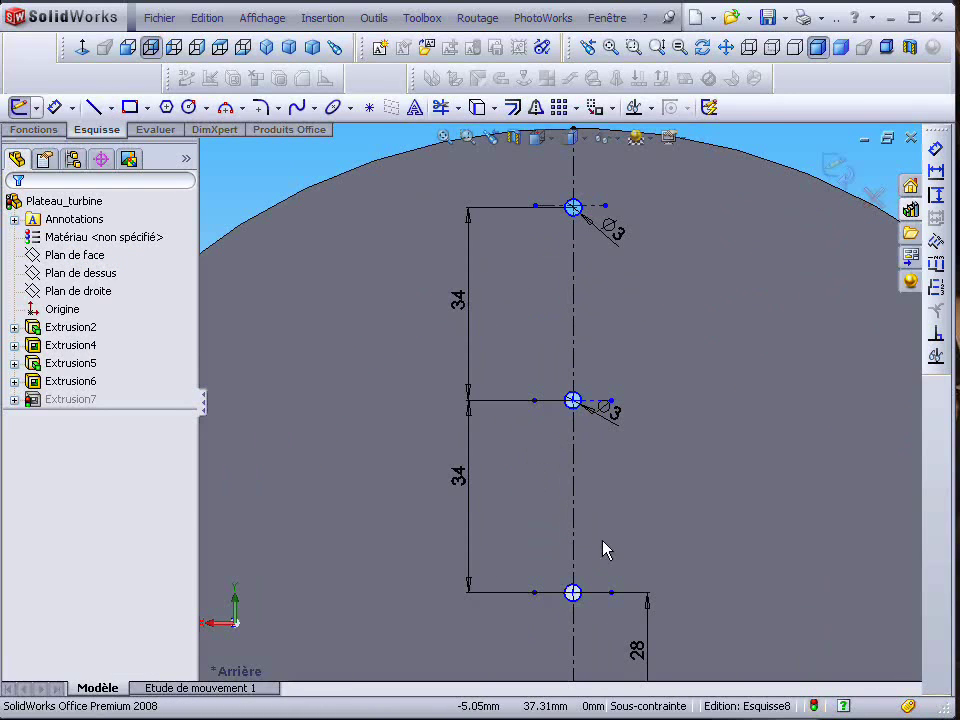
left_click(574, 594)
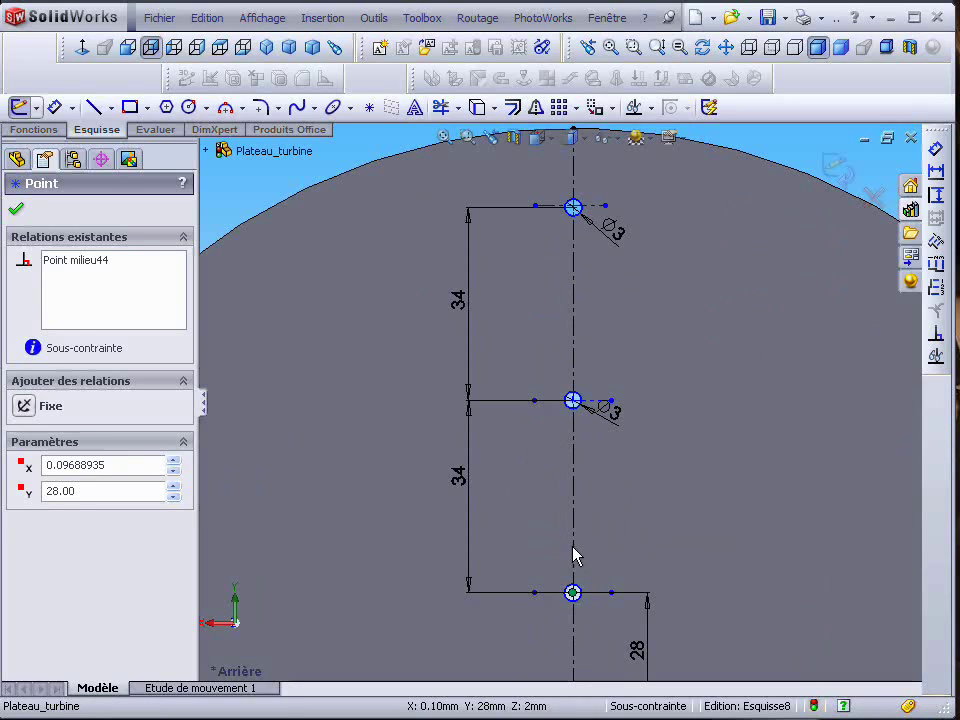
left_click(574, 548, "ctrl")
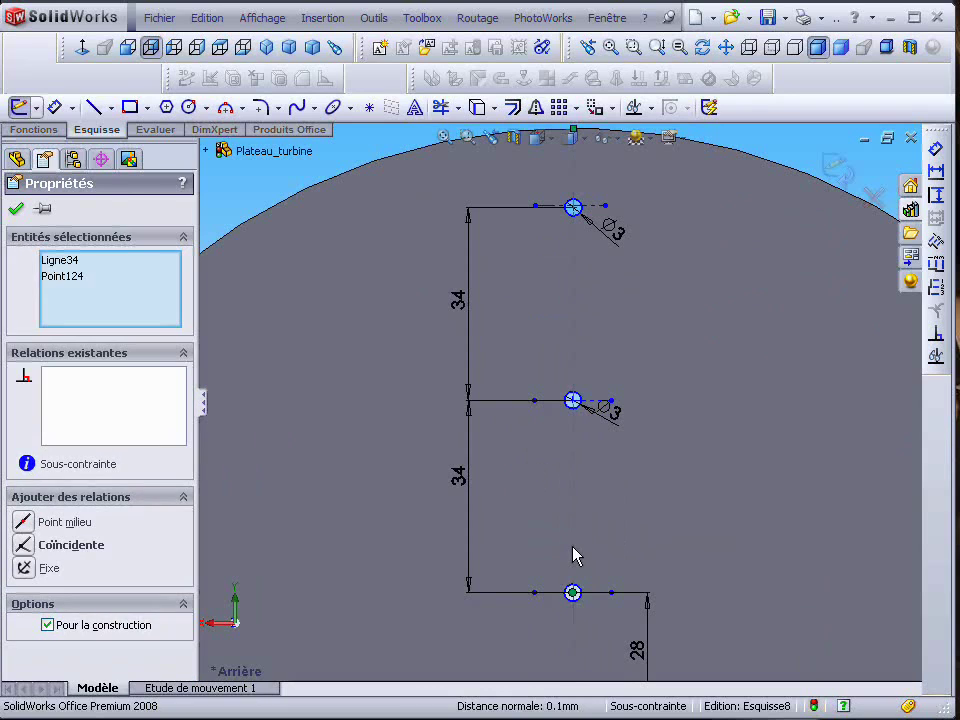
left_click(25, 549)
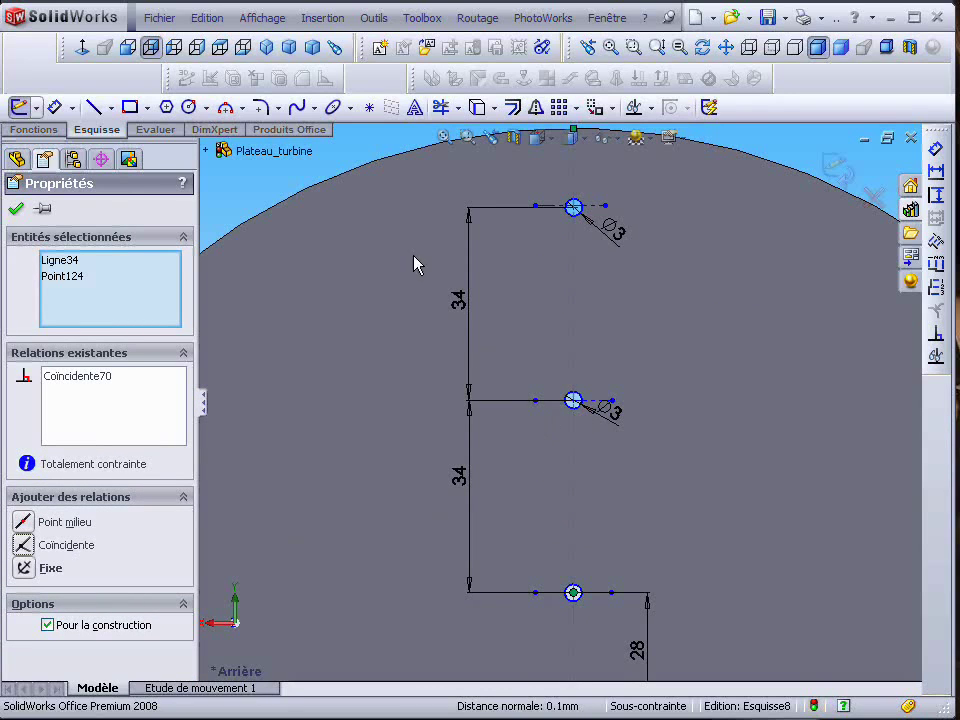
left_click(349, 155)
Make the center of the outermost hole circle coincident with the vertical centerline.
scroll(579, 403, "up", 2)
scroll(579, 403, "down", 4)
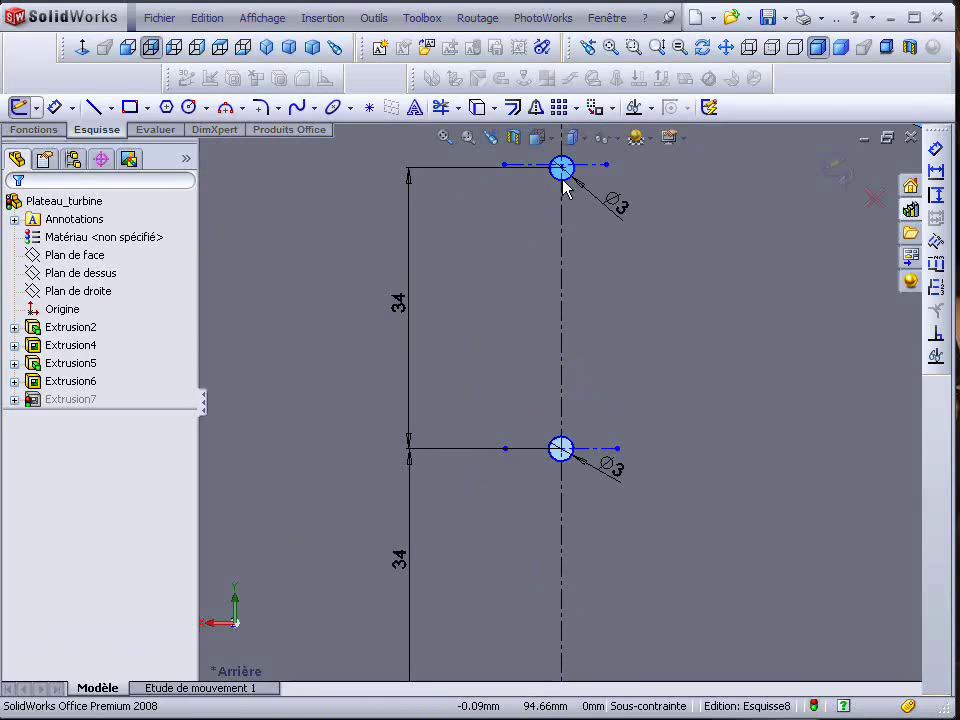
left_click(562, 168)
left_click(561, 223, "ctrl")
left_click(24, 545)
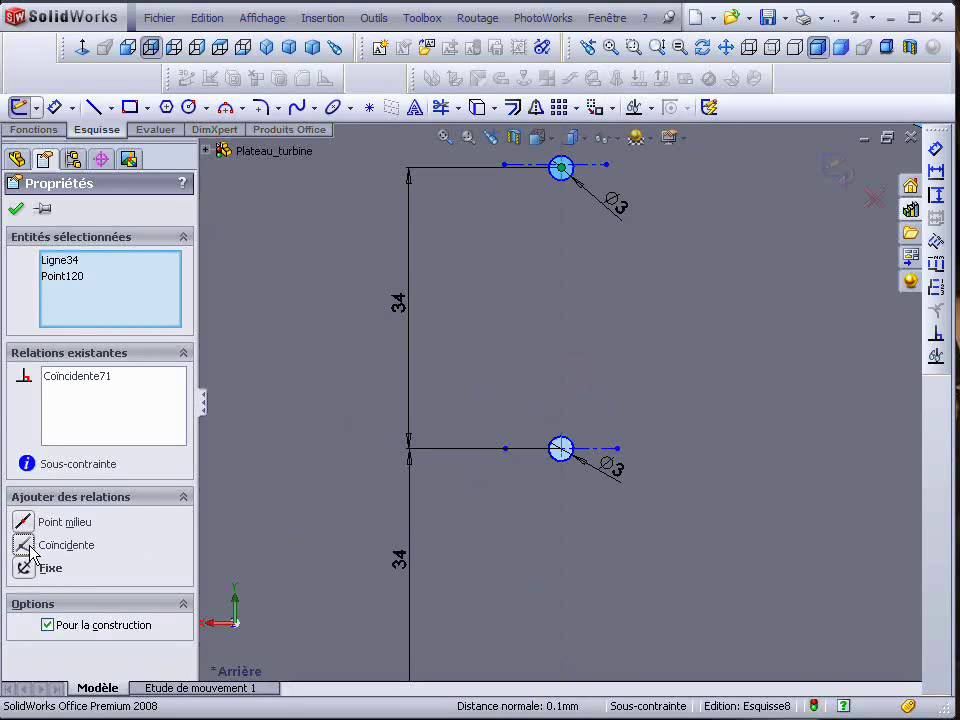
left_click(16, 209)
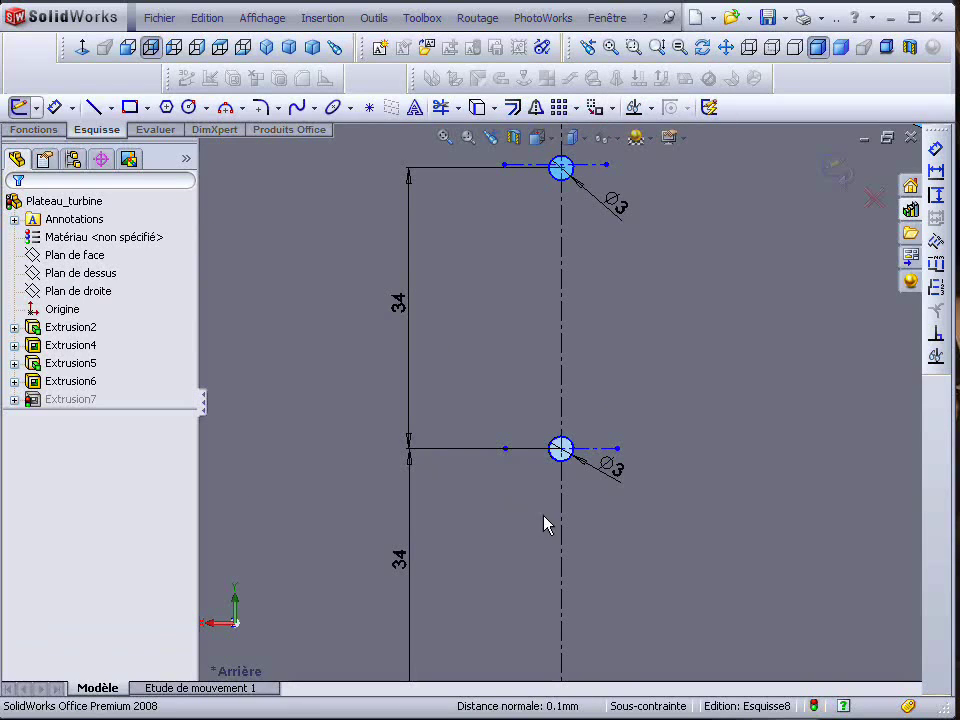
Make the center of the middle hole circle coincident with the vertical centerline.
left_click(561, 450)
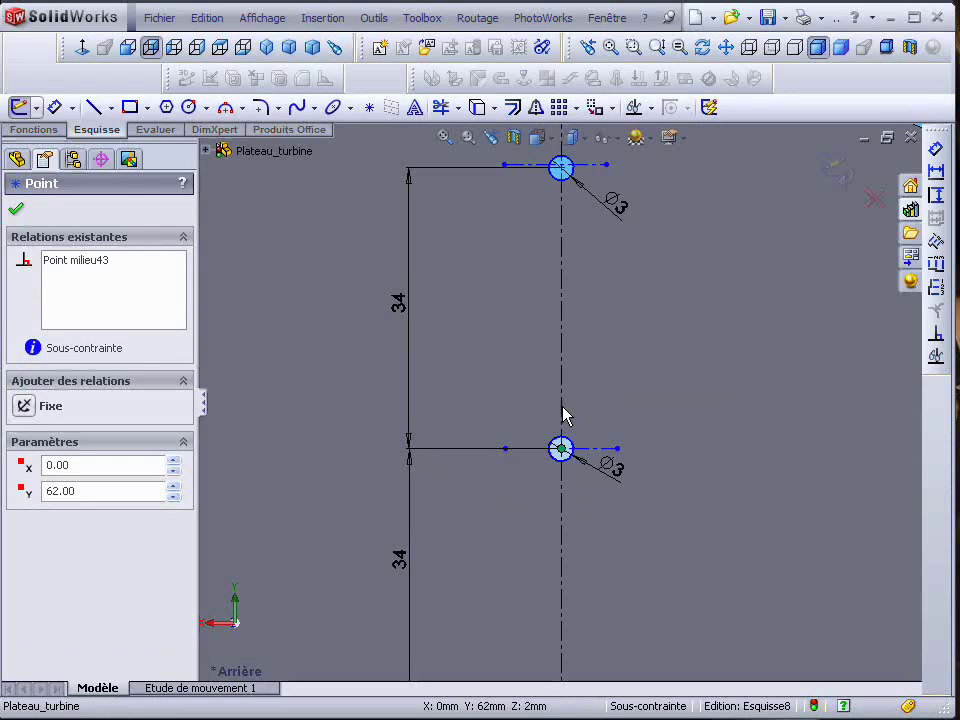
left_click(563, 415, "ctrl")
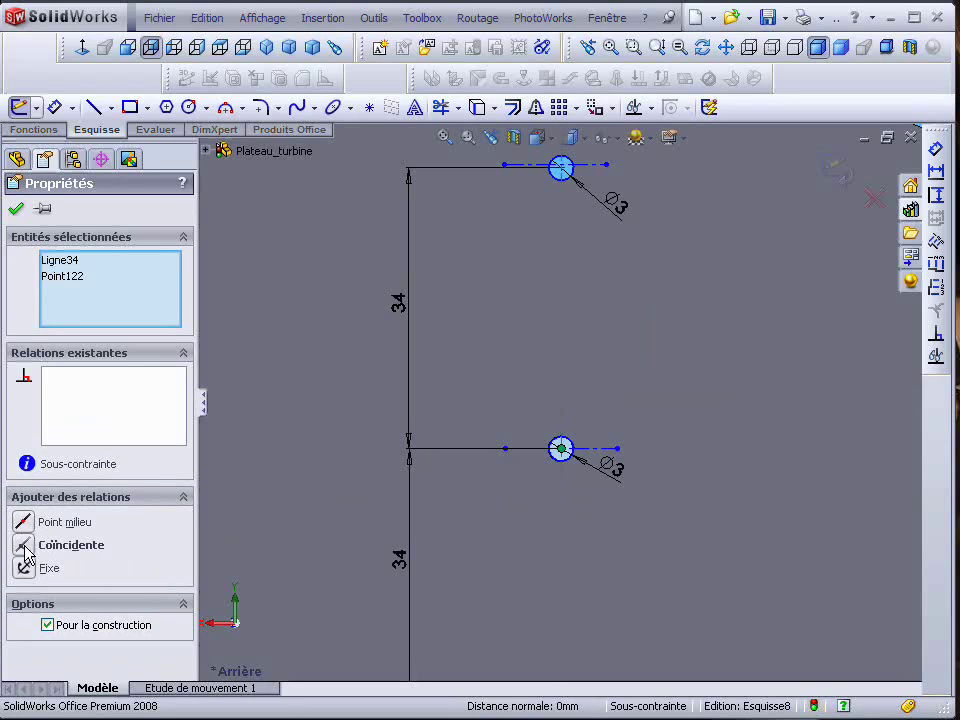
left_click(24, 548)
left_click(16, 208)
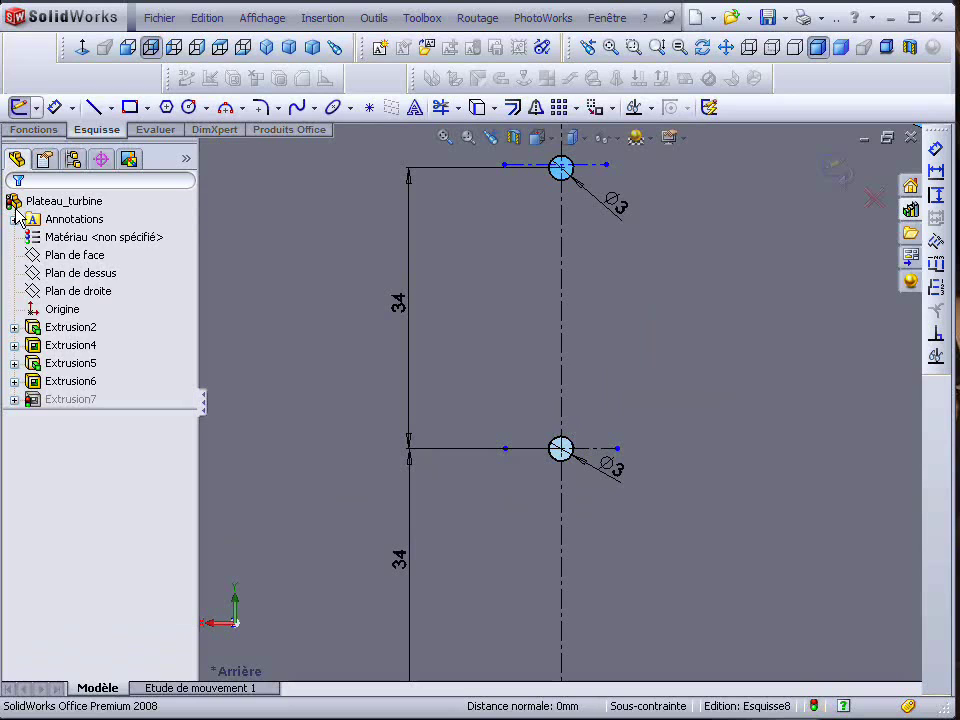
Start a circular sketch pattern with the center of the bore as its center of rotation.
scroll(594, 403, "up", 5)
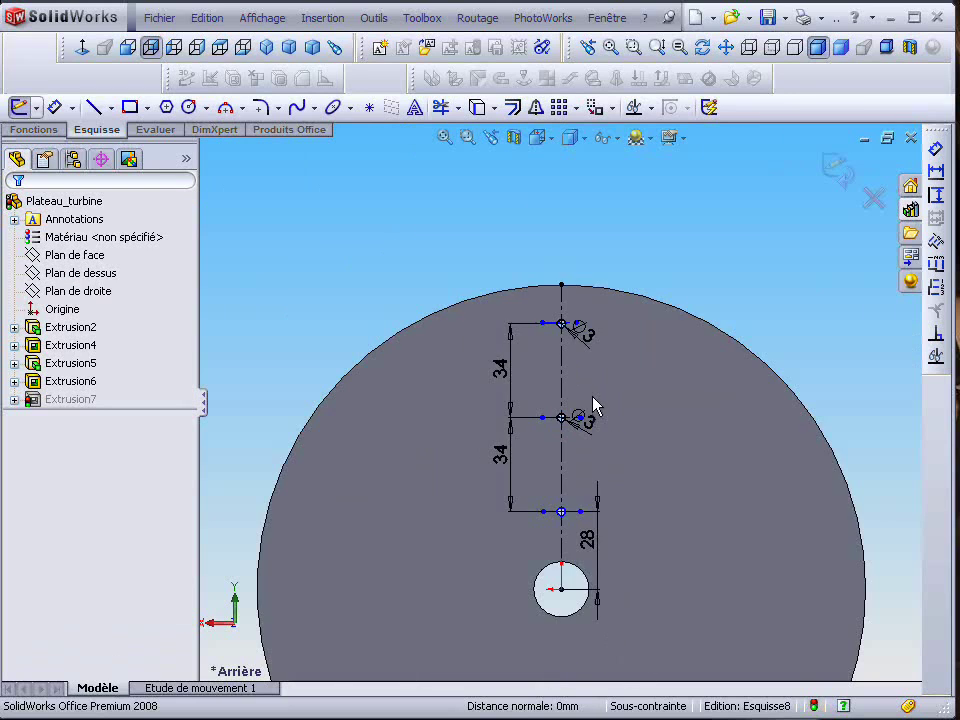
scroll(590, 580, "up", 2)
scroll(600, 568, "down", 3)
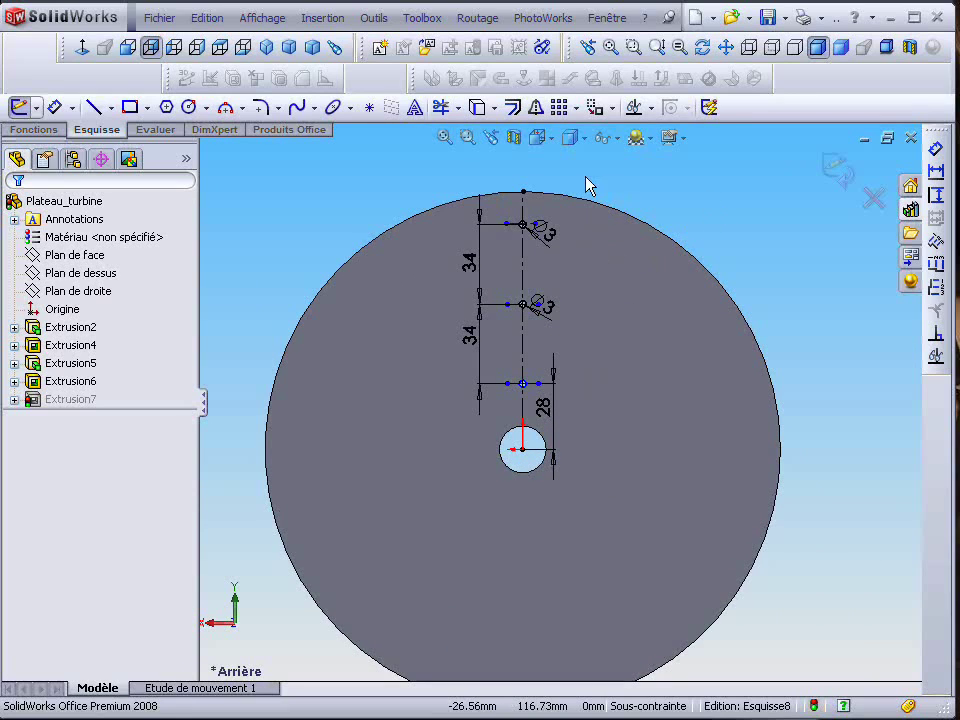
left_click(576, 107)
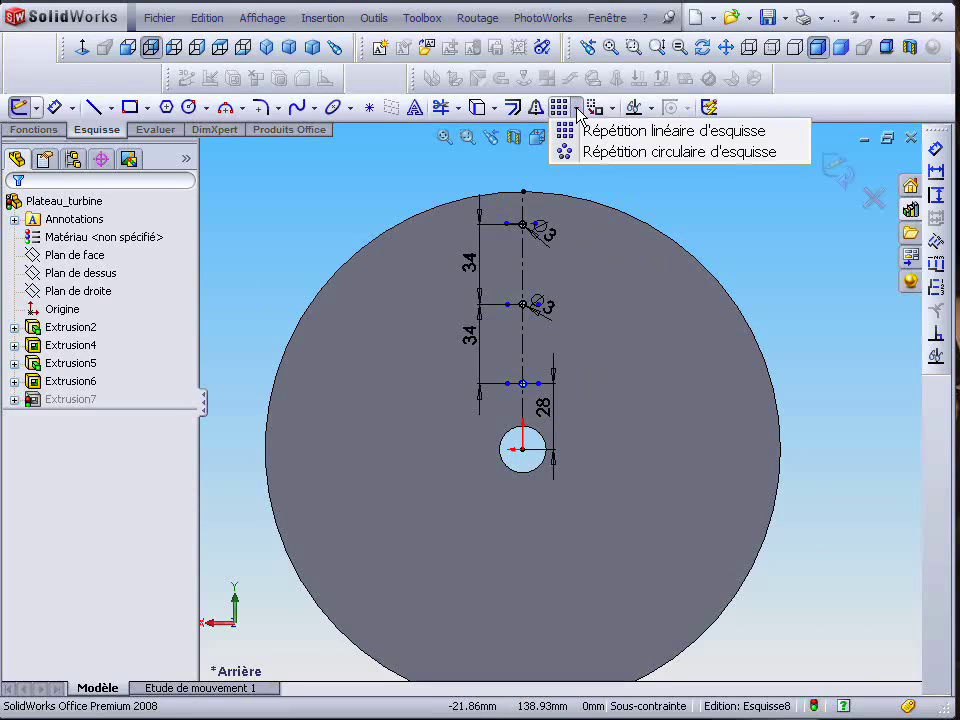
left_click(604, 154)
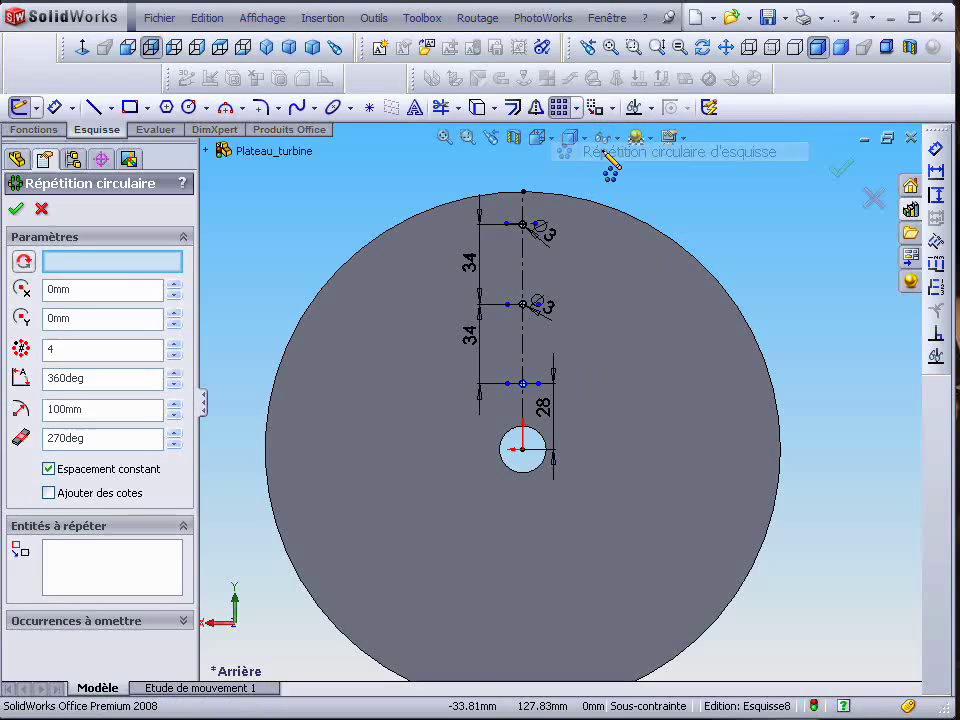
left_click(118, 266)
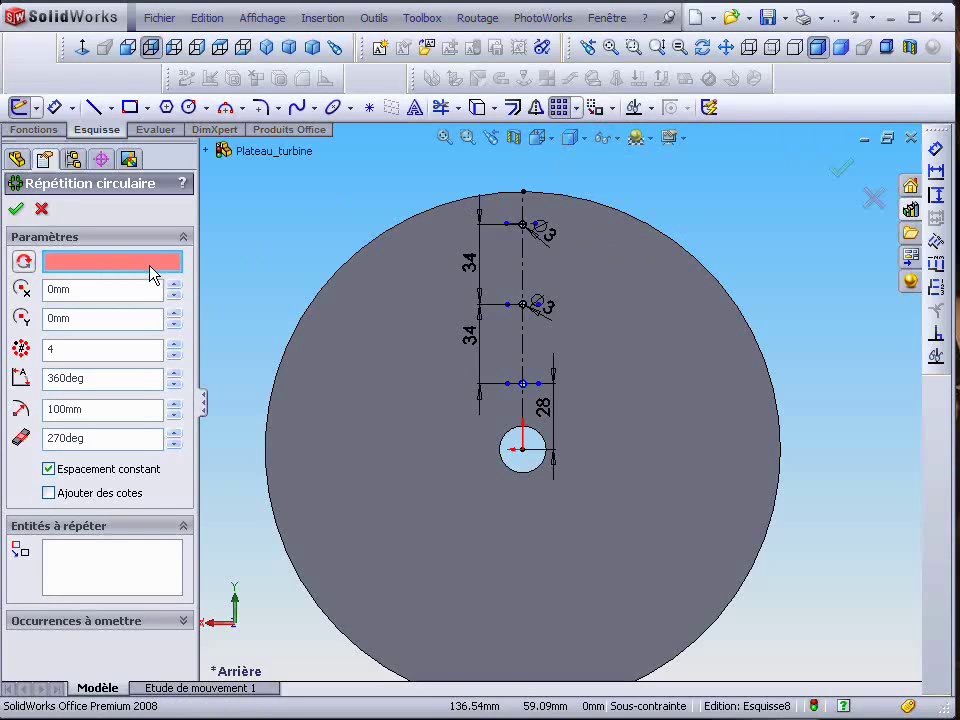
left_click(523, 449)
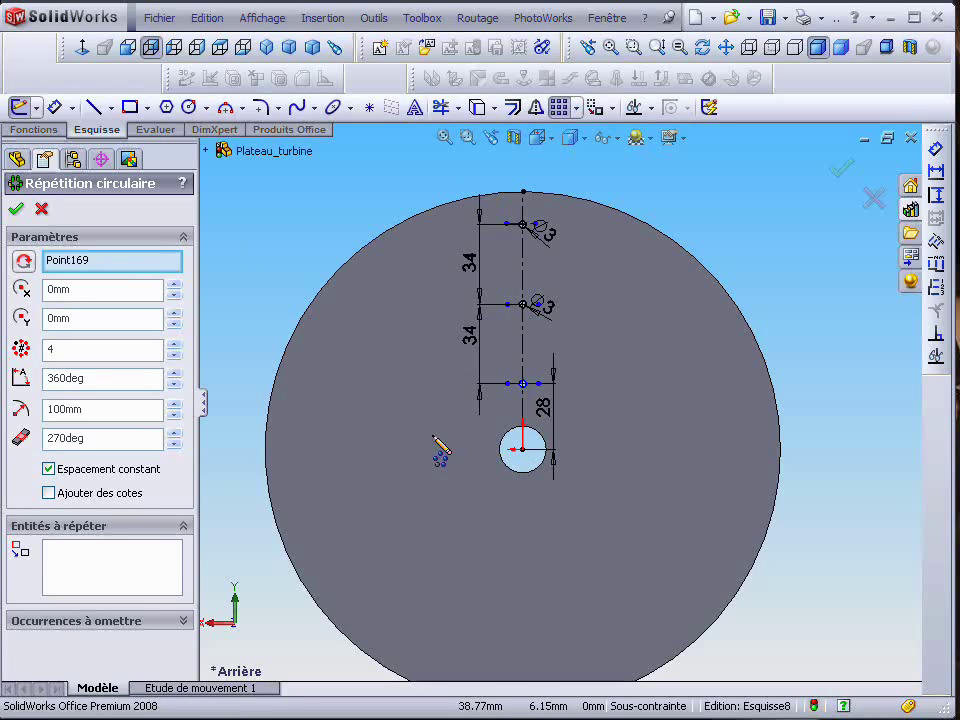
Choose the innermost, middle and outermost hole circles as the entities to repeat in the circular pattern.
left_click(122, 572)
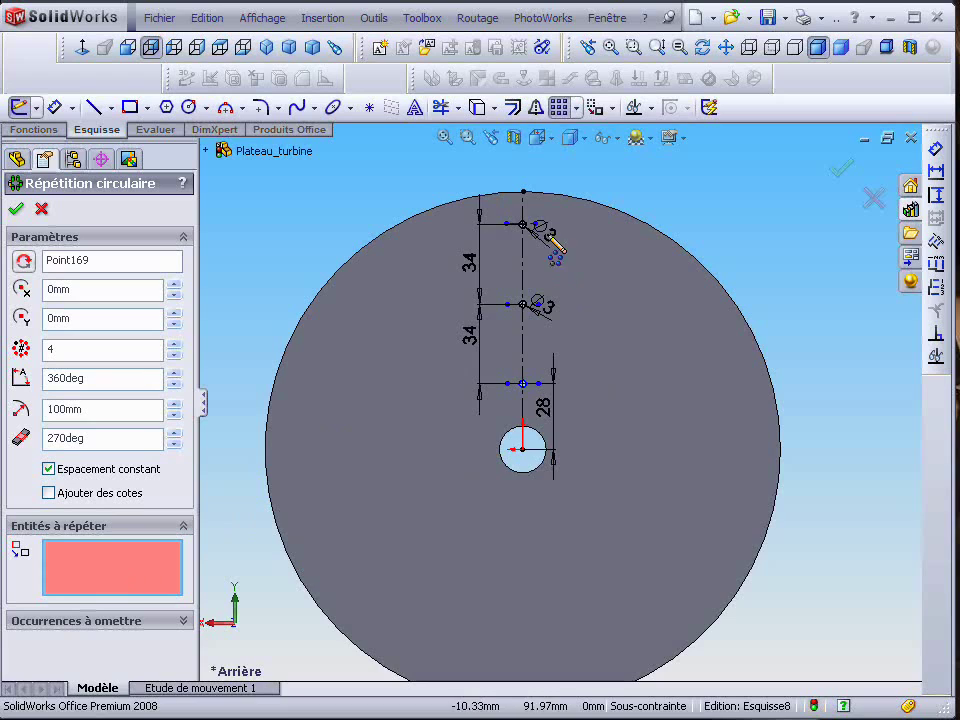
scroll(518, 185, "down", 2)
scroll(559, 472, "down", 2)
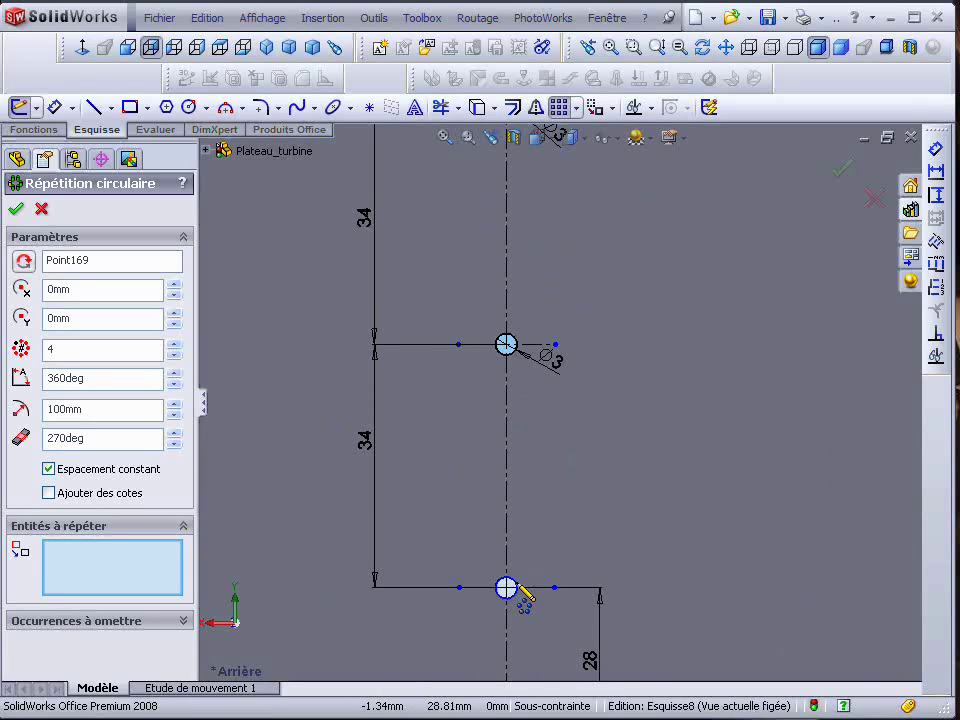
left_click(508, 585)
left_click(514, 352)
scroll(565, 178, "up", 3)
scroll(489, 336, "down", 4)
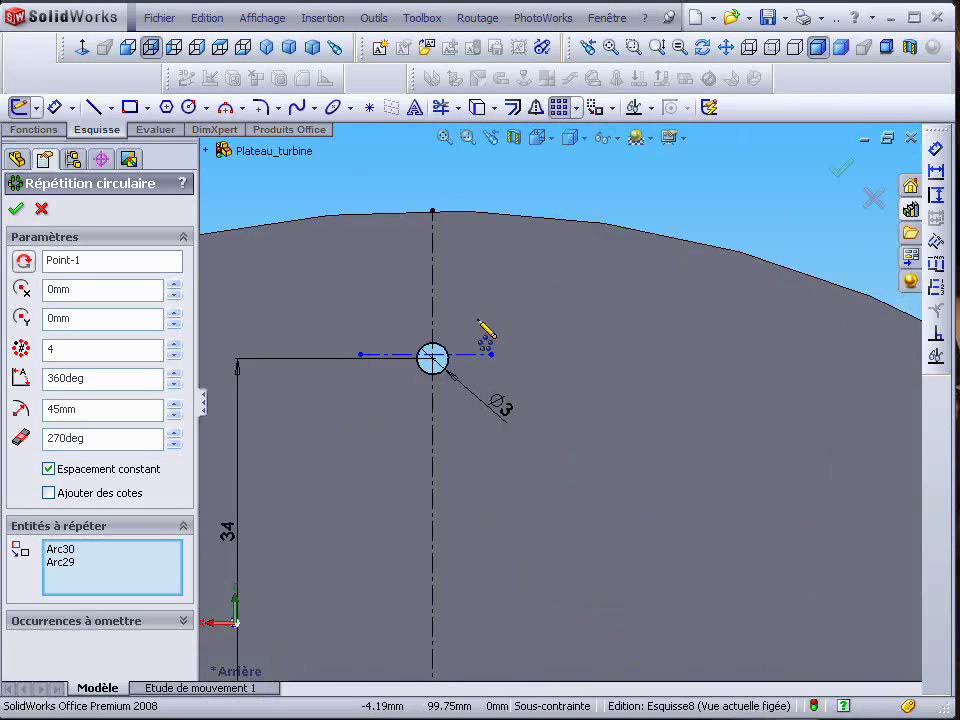
left_click(443, 368)
scroll(579, 497, "up", 5)
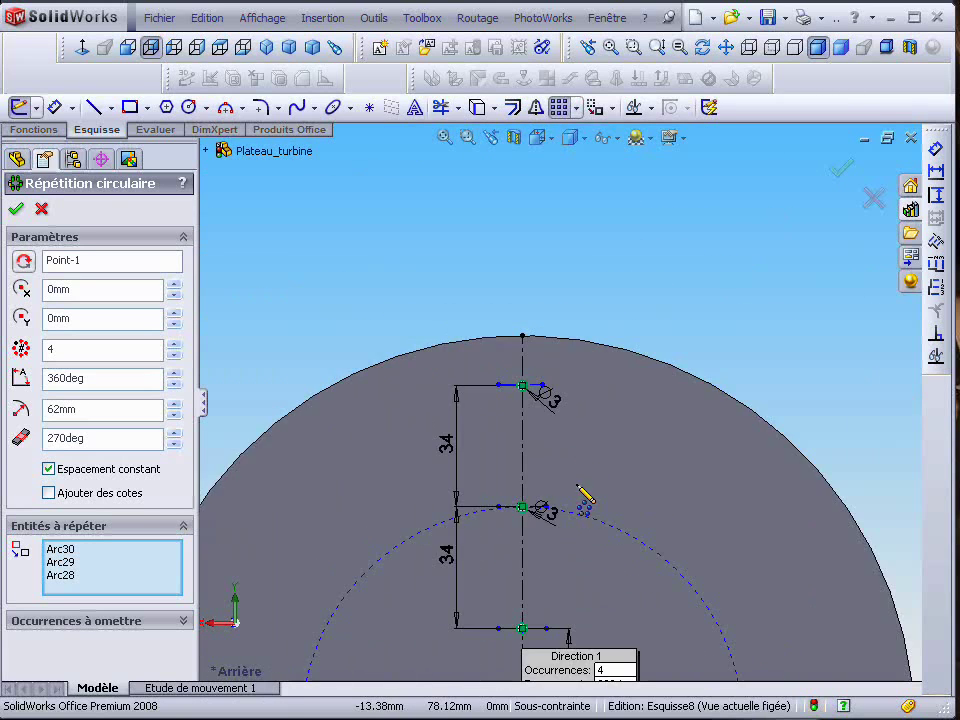
Set the circular pattern to 8 instances, confirm it, and exit the sketch to rebuild the plate's holes.
scroll(585, 566, "down", 2)
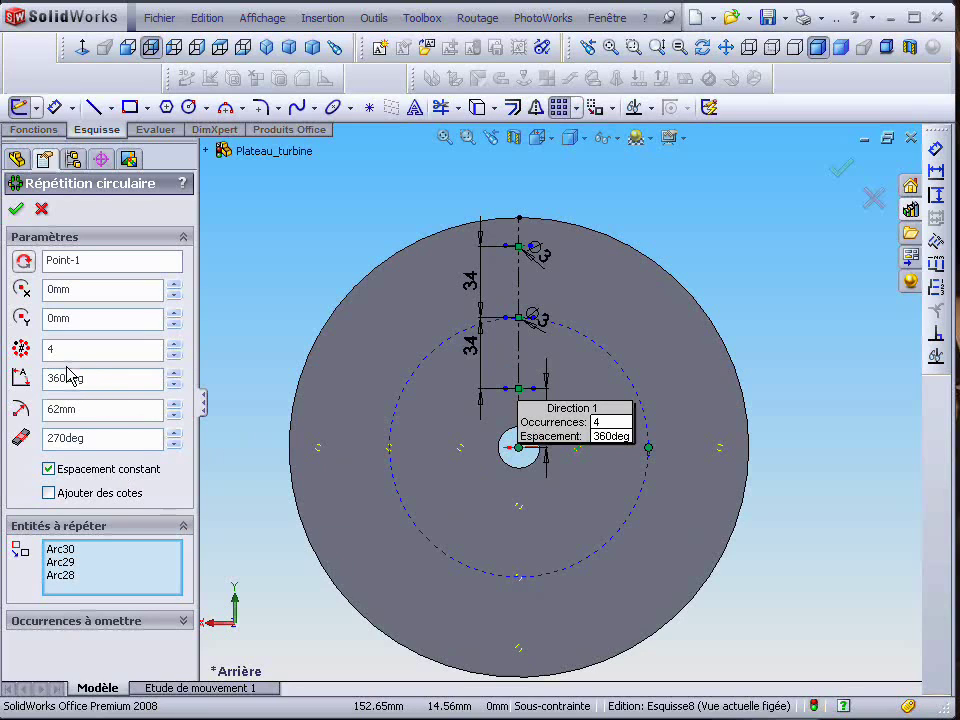
left_click(175, 345)
left_click(175, 345)
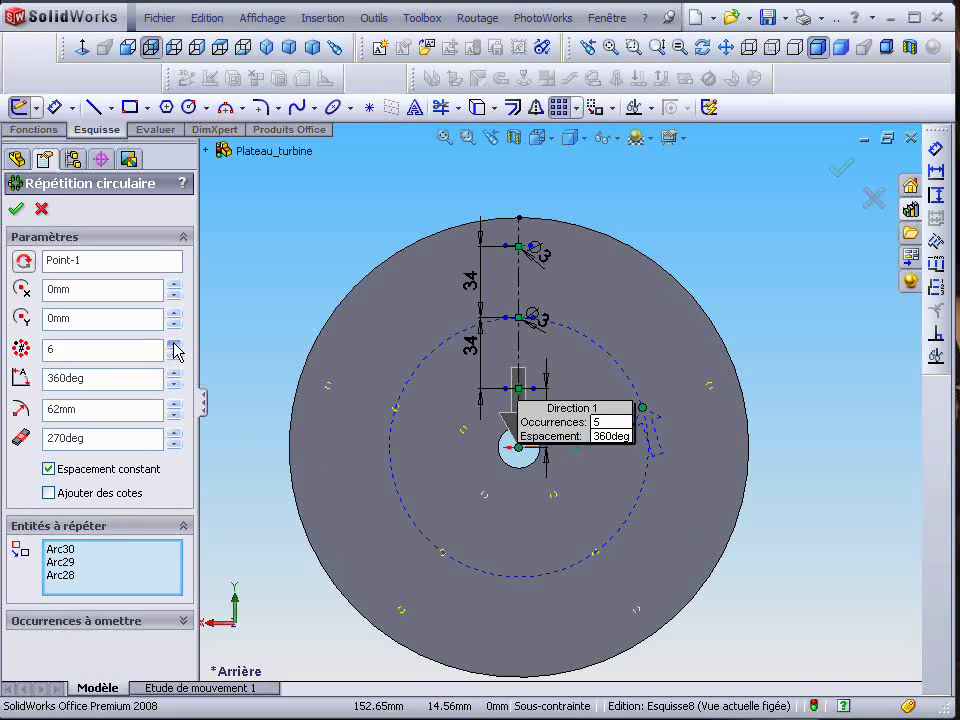
left_click(175, 345)
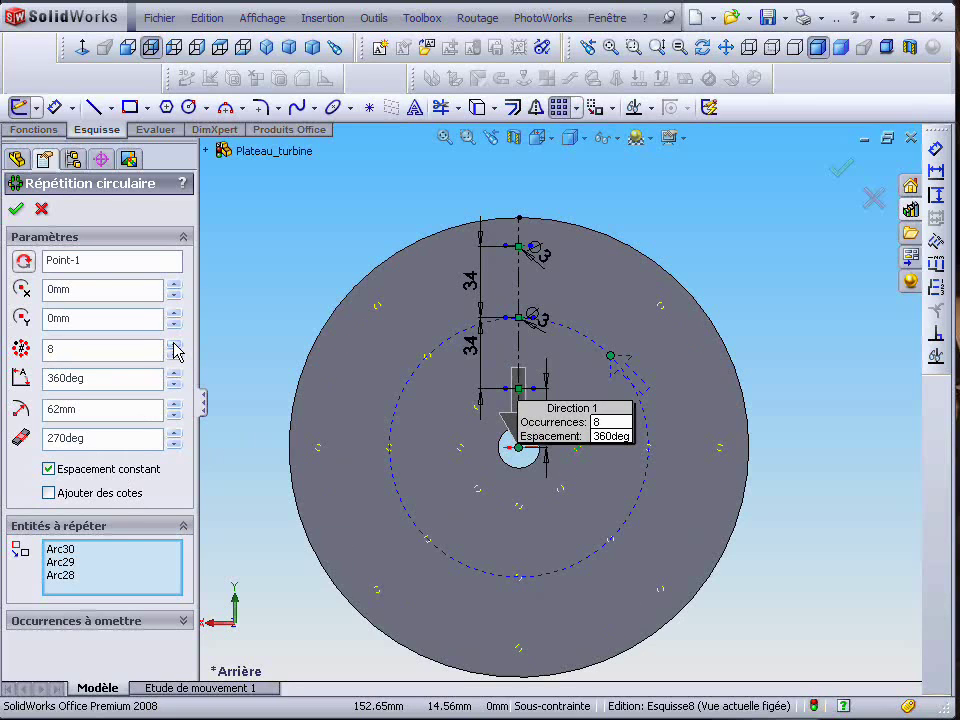
left_click(15, 208)
left_click(838, 170)
middle_click_drag(568, 584, 550, 490)
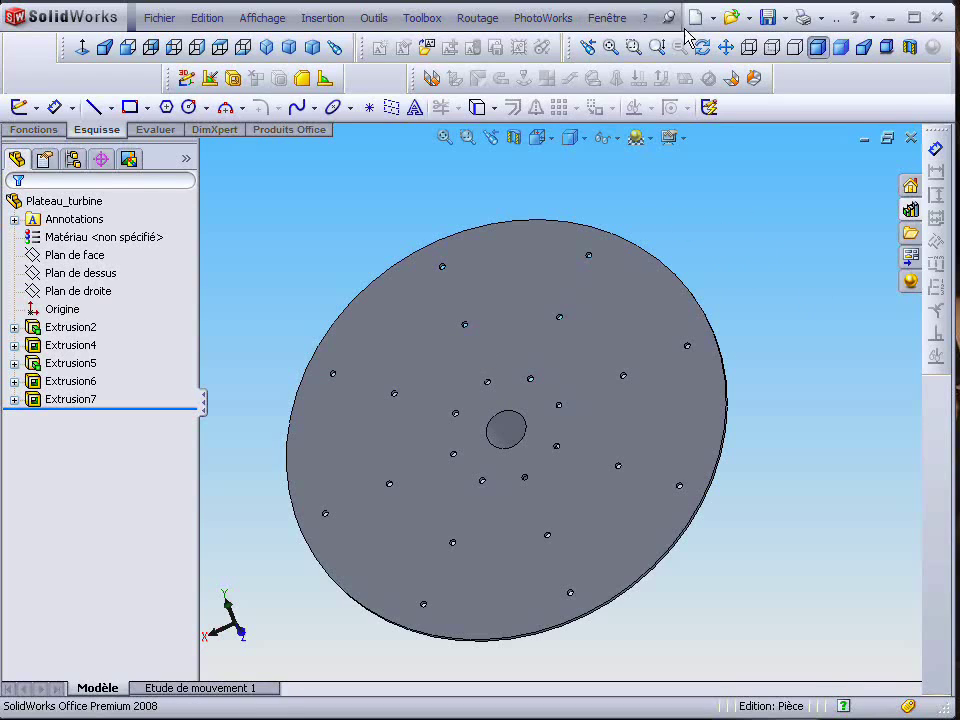
Open the blade part Pale_turbine.SLDPRT from the desktop.
left_click(730, 20)
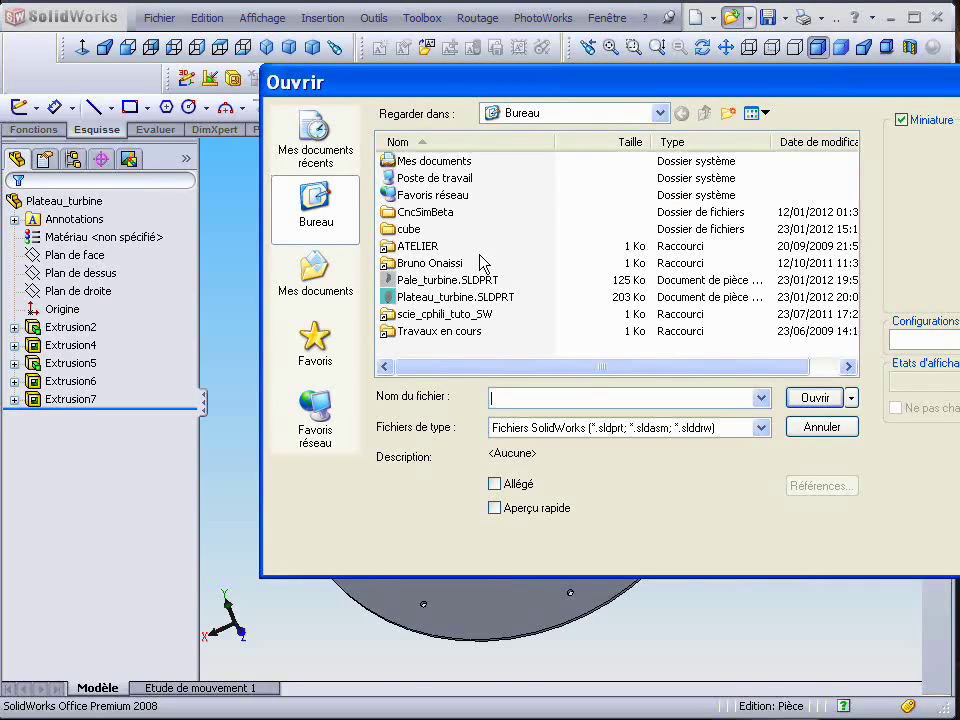
double_click(432, 281)
middle_click_drag(557, 388, 420, 317)
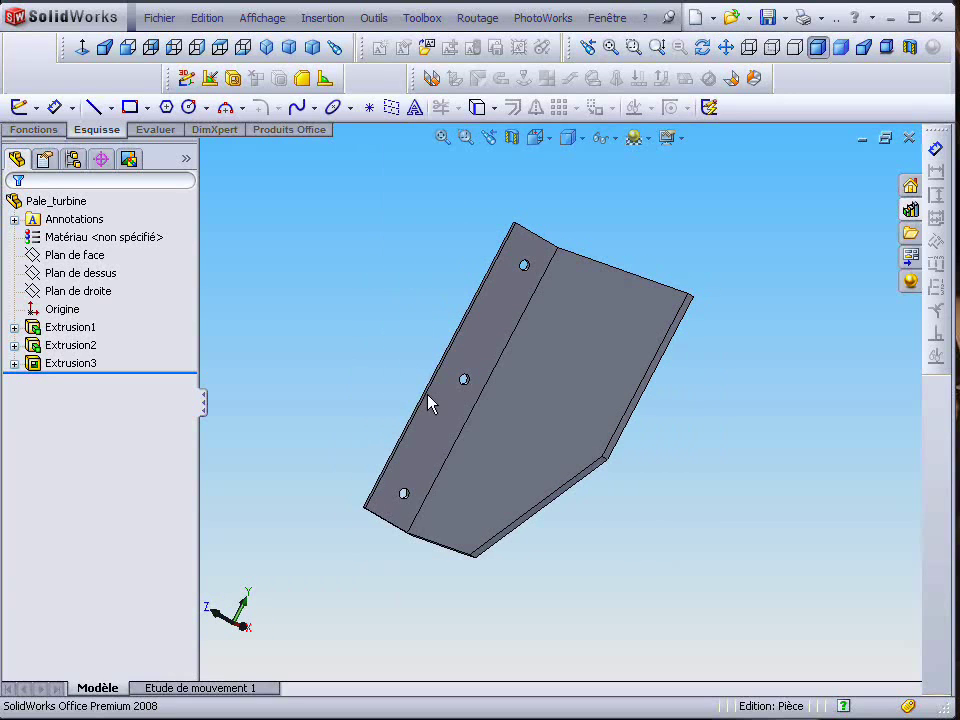
Edit the sketch of the blade's Extrusion3 hole cut and delete the middle 3 mm hole circle.
left_click(70, 363)
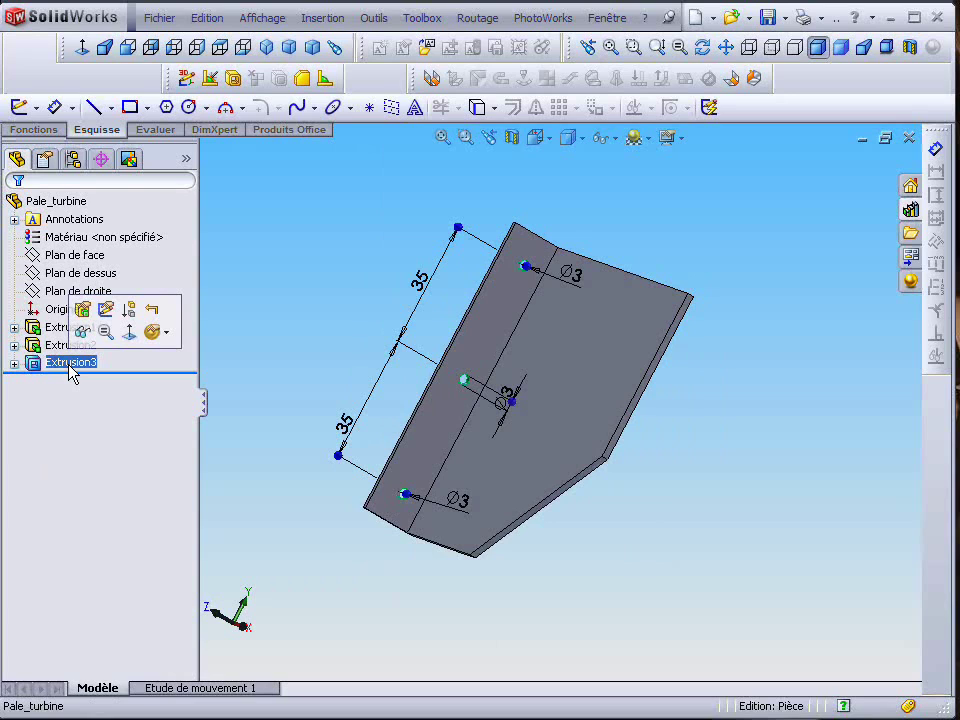
left_click(105, 310)
left_click(464, 384)
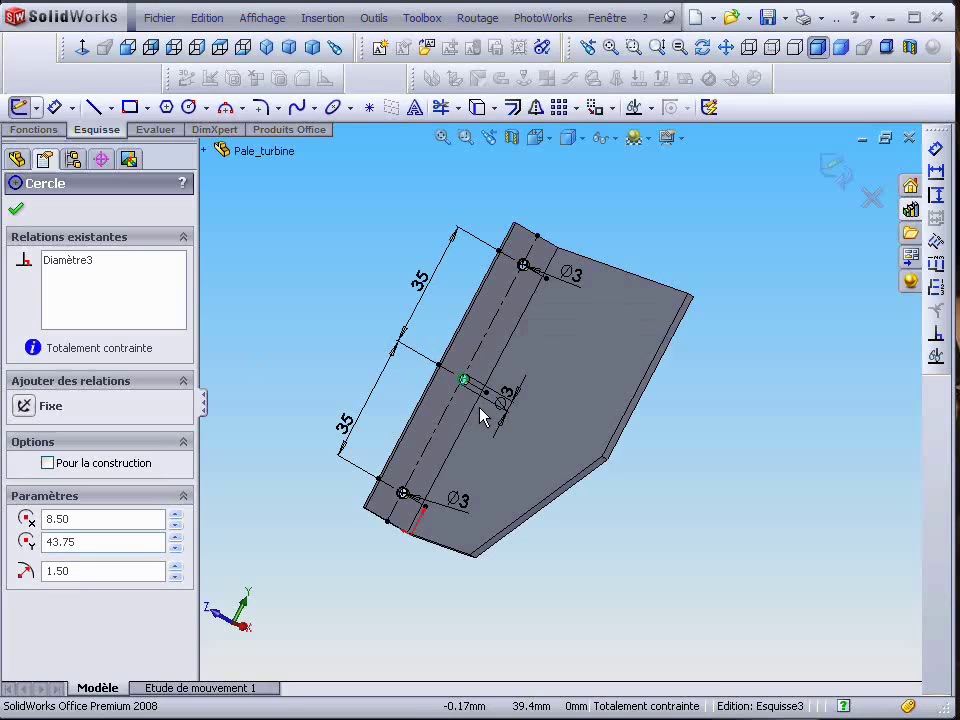
key("Delete")
left_click(452, 429)
Delete the upper hole circle with its construction line and exit the sketch to rebuild the blade.
left_click_drag(497, 240, 551, 302)
key("Delete")
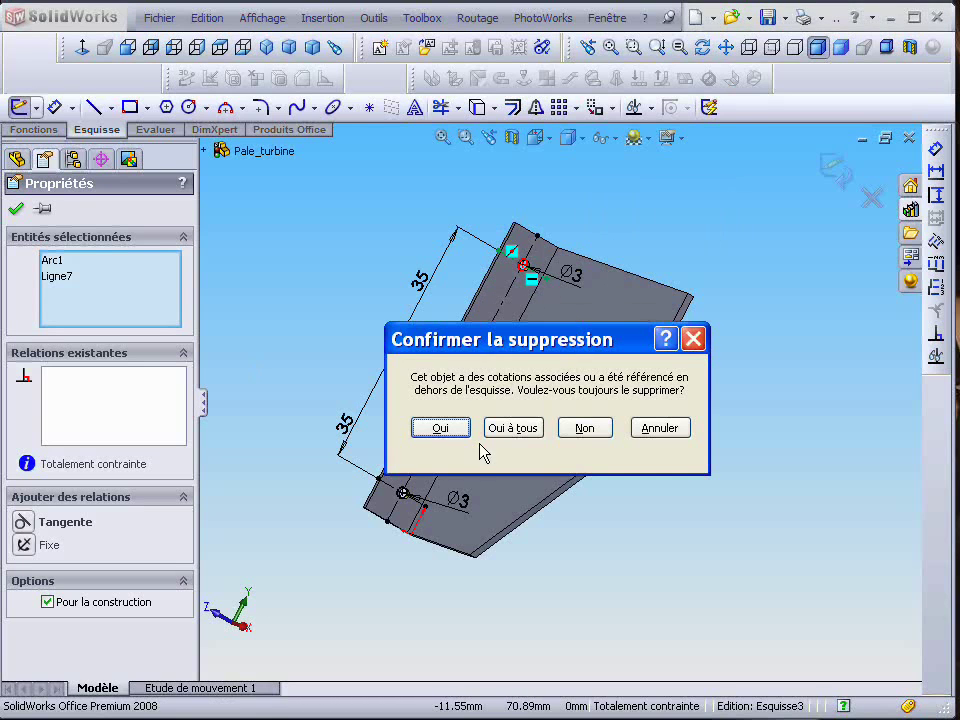
left_click(452, 432)
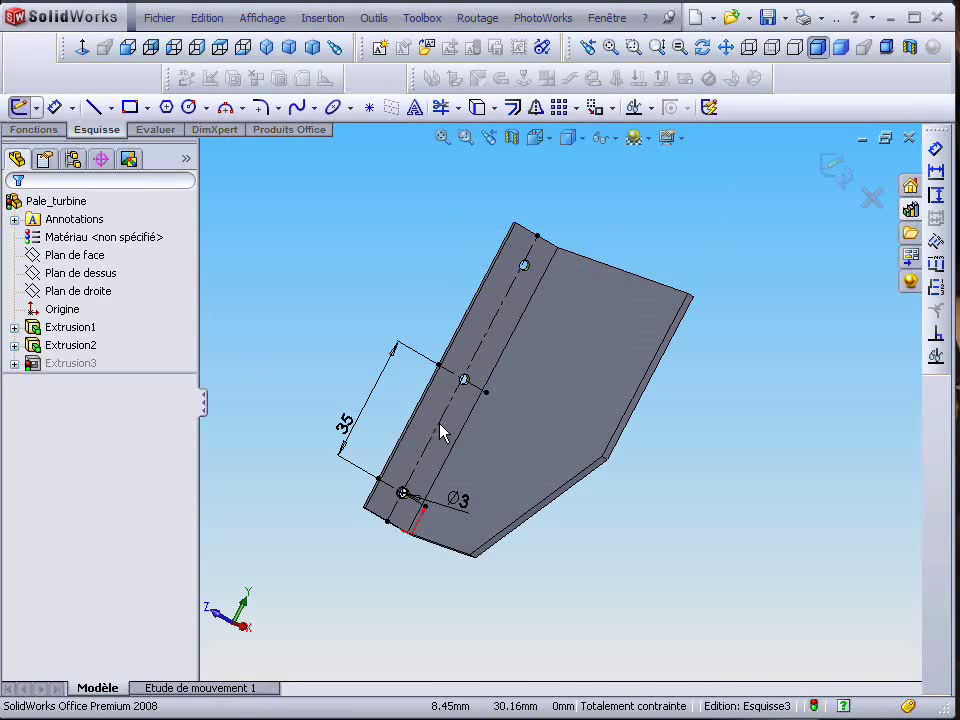
mouse_move(508, 497)
middle_mouse_down()
mouse_move(462, 414)
mouse_move(508, 407)
mouse_move(500, 418)
middle_mouse_up()
scroll(499, 418, "down", 5)
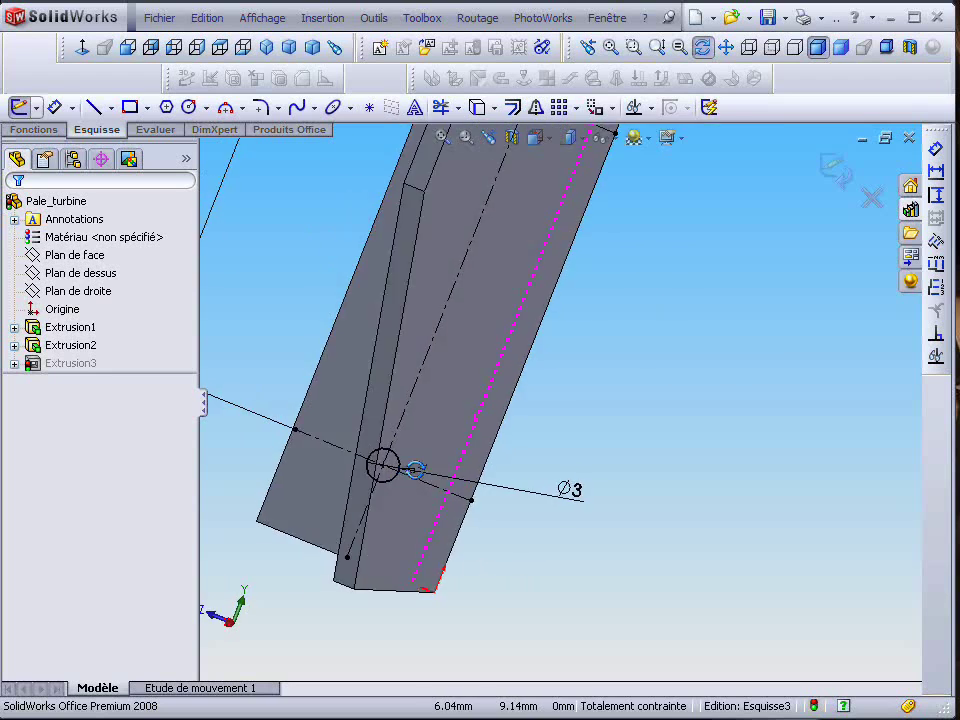
scroll(481, 423, "up", 6)
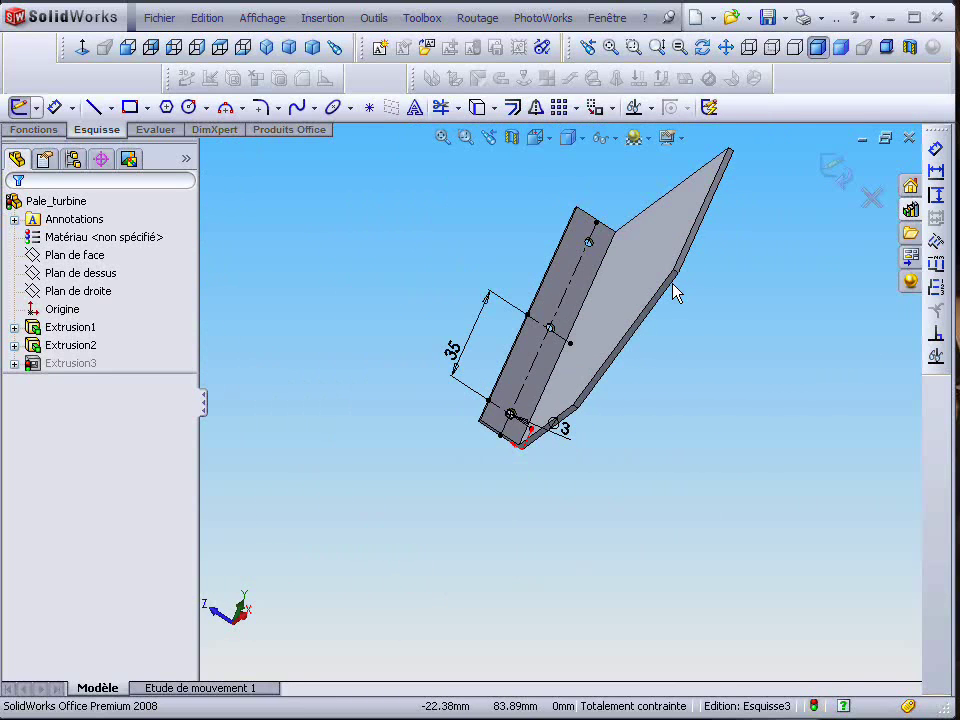
left_click(842, 183)
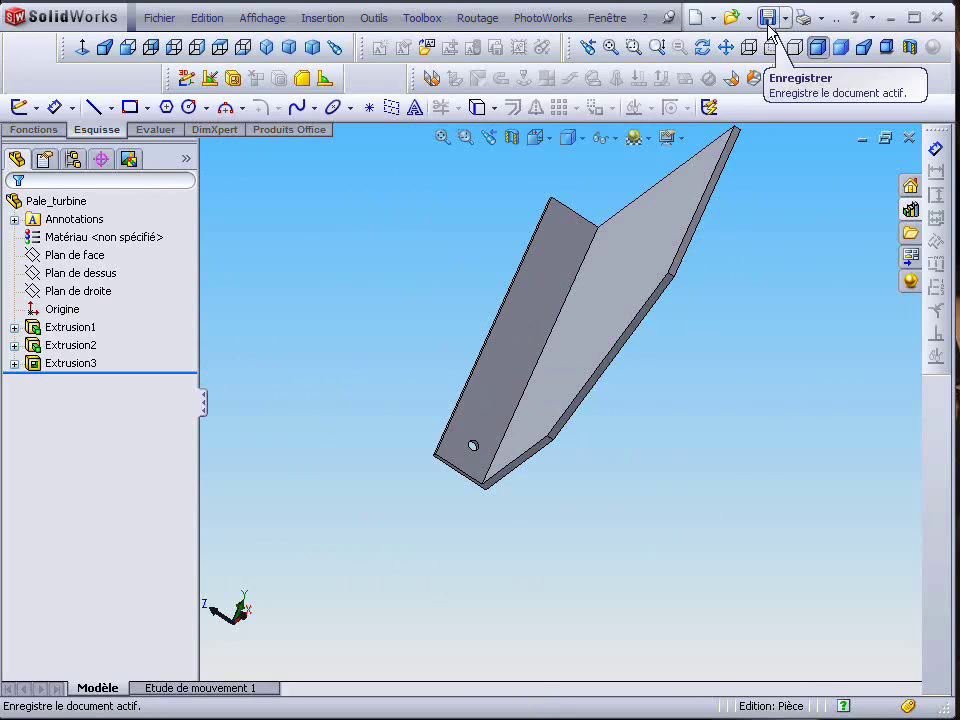
Switch to Plateau_turbine.SLDPRT and create an assembly from it with the assem template, placing the plate.
left_click(607, 17)
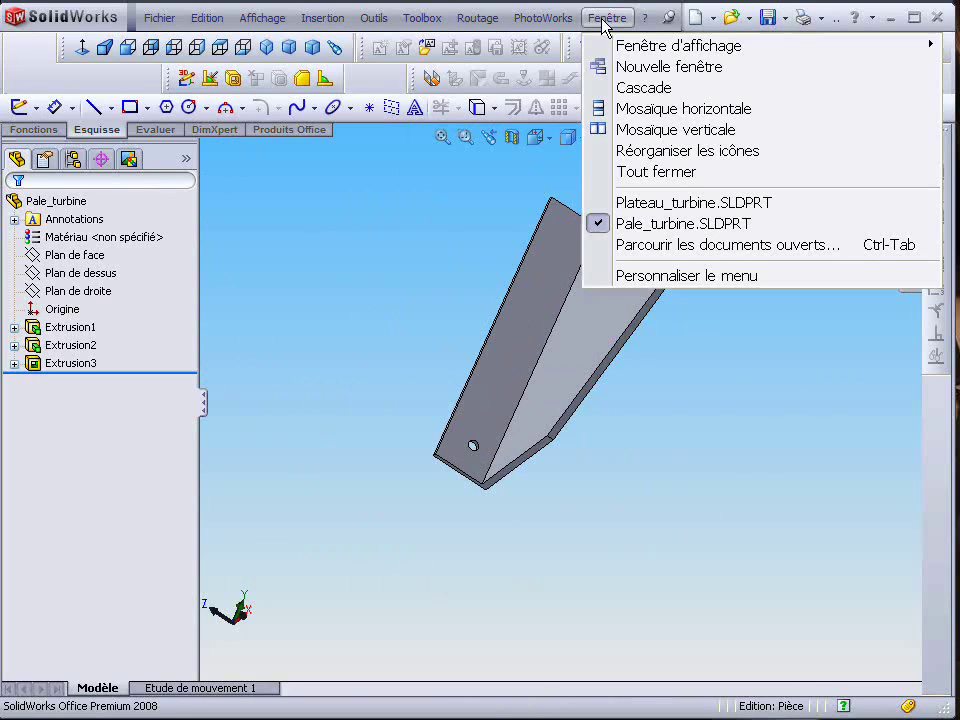
left_click(606, 202)
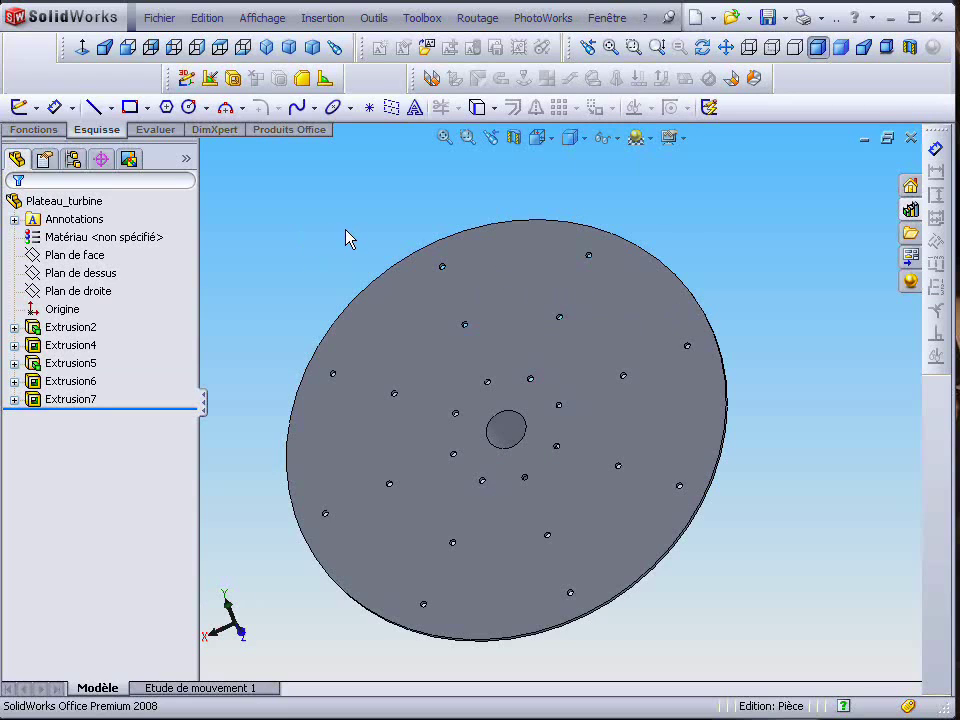
middle_click_drag(430, 347, 525, 491)
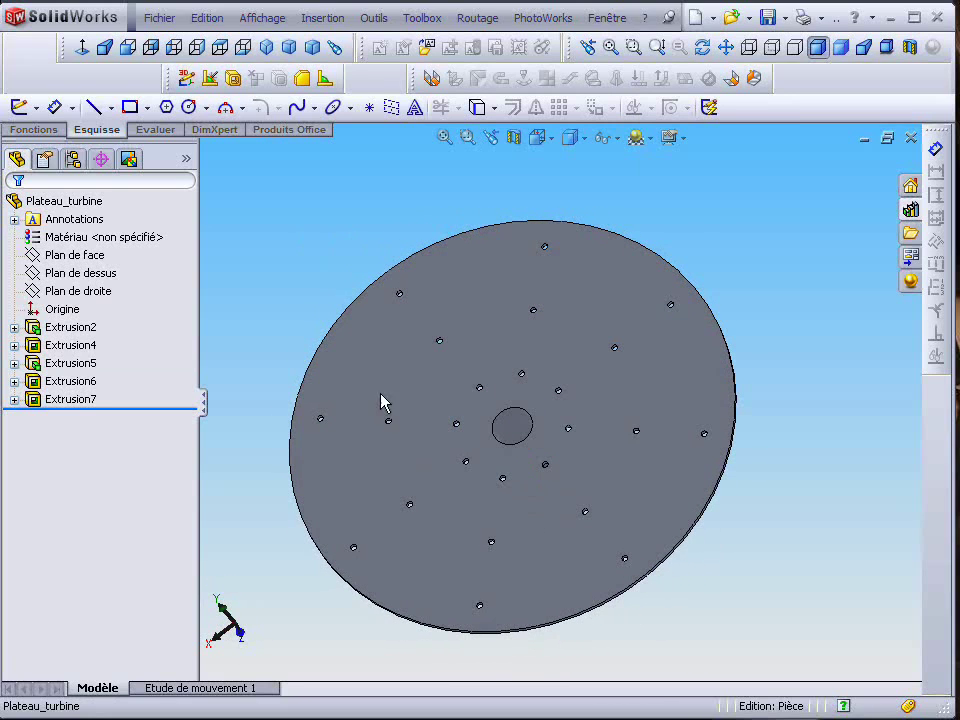
scroll(478, 472, "up", 1)
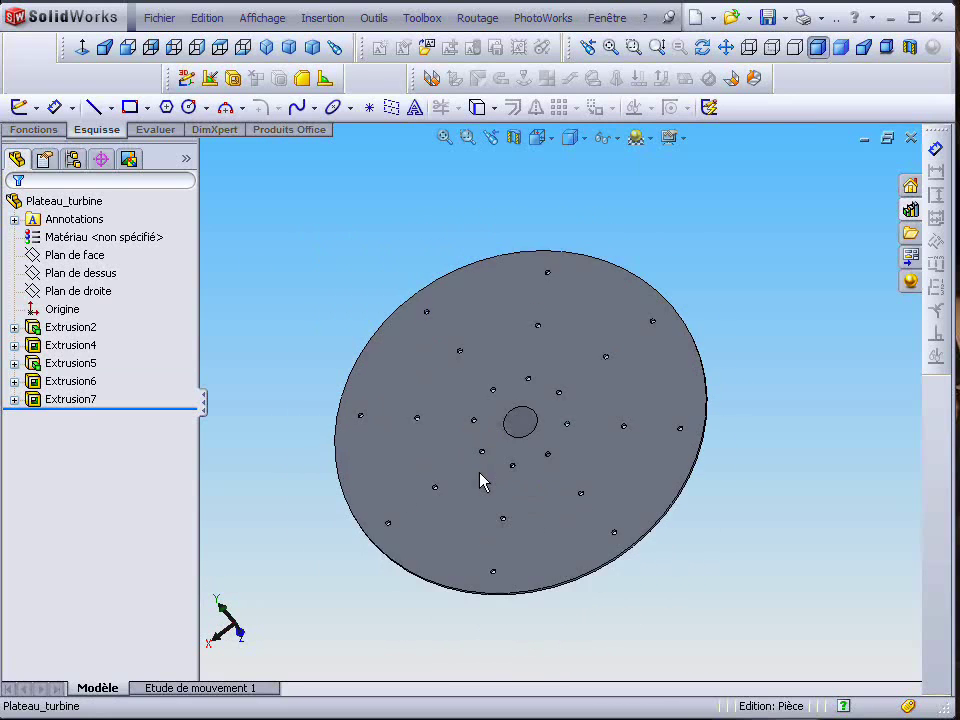
scroll(478, 472, "down", 1)
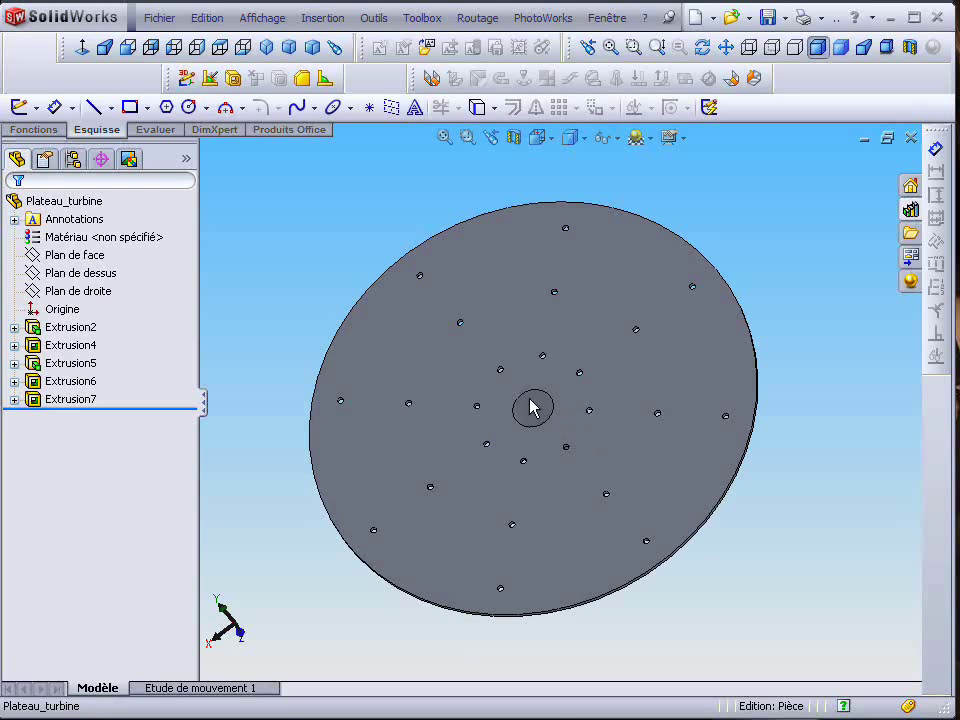
middle_click_drag(544, 394, 387, 350)
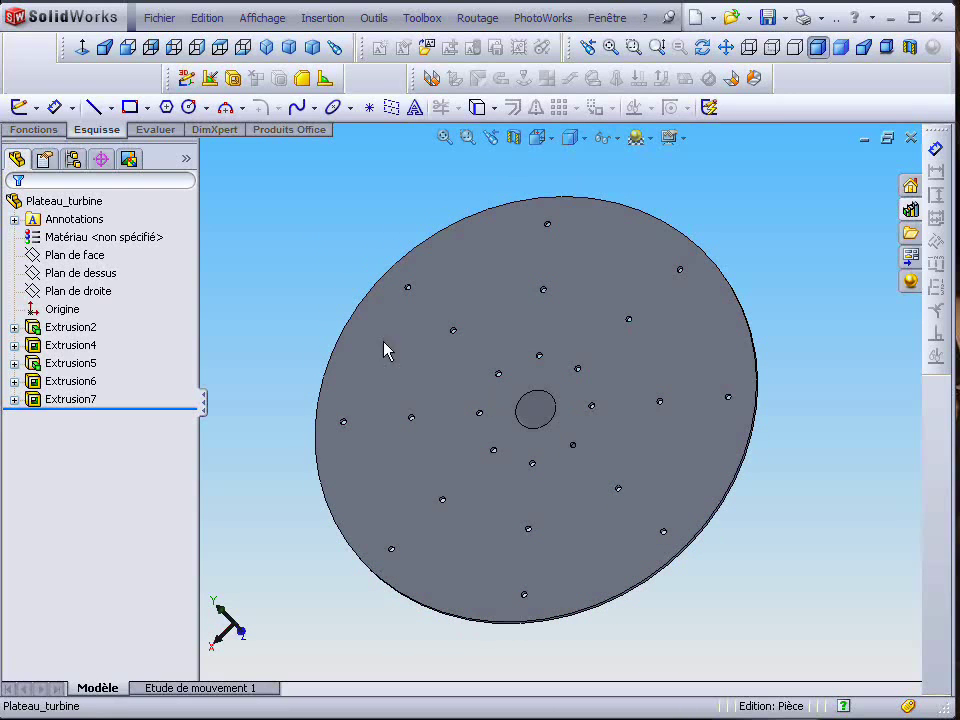
left_click(161, 19)
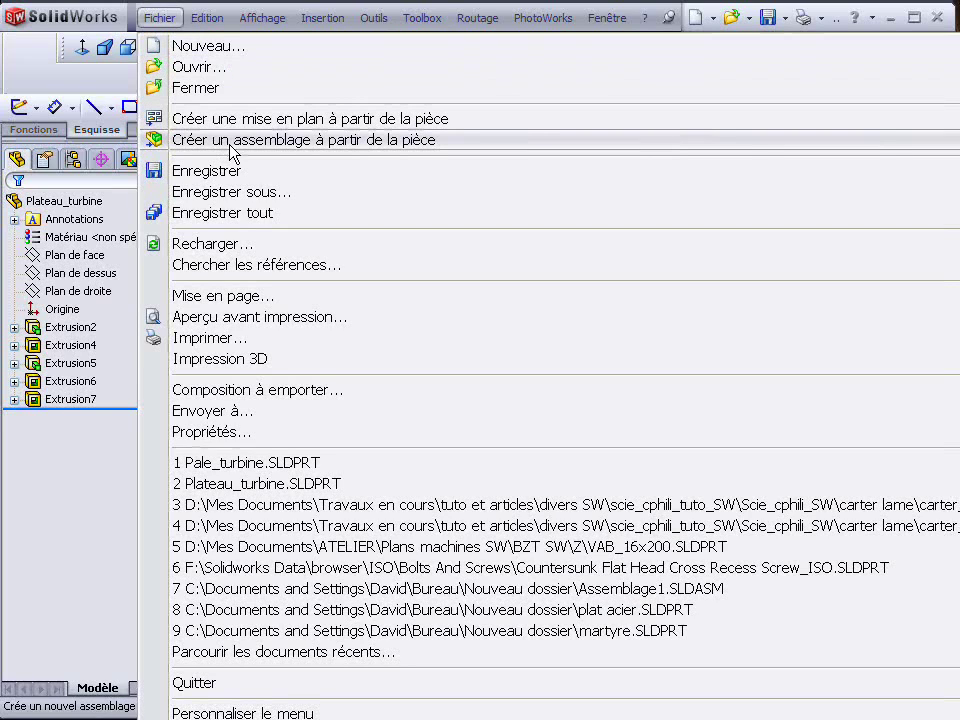
left_click(354, 145)
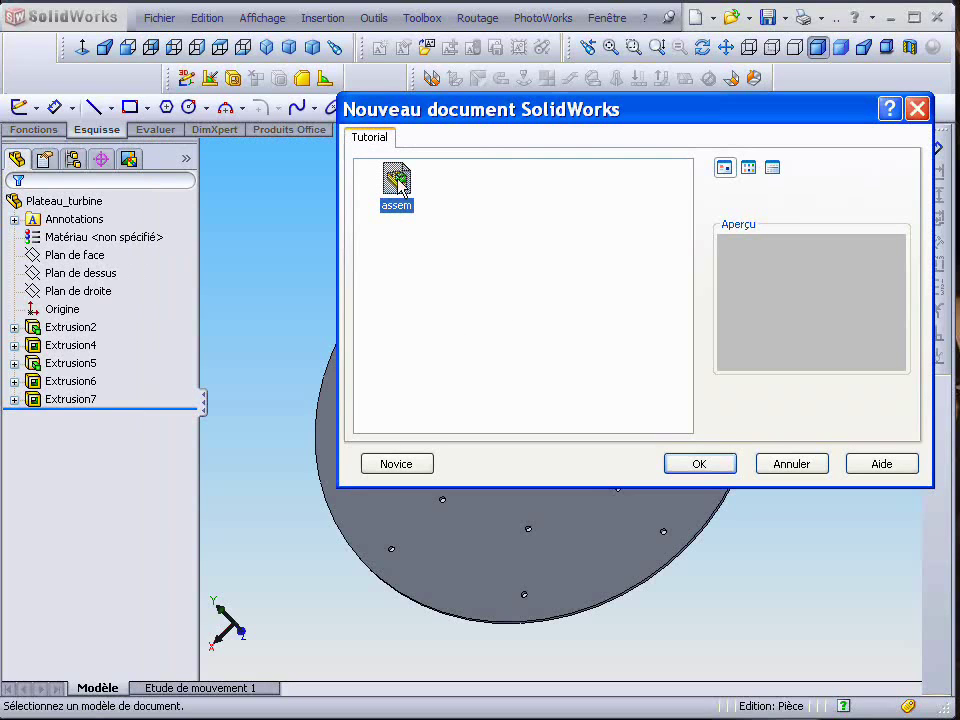
left_click(700, 465)
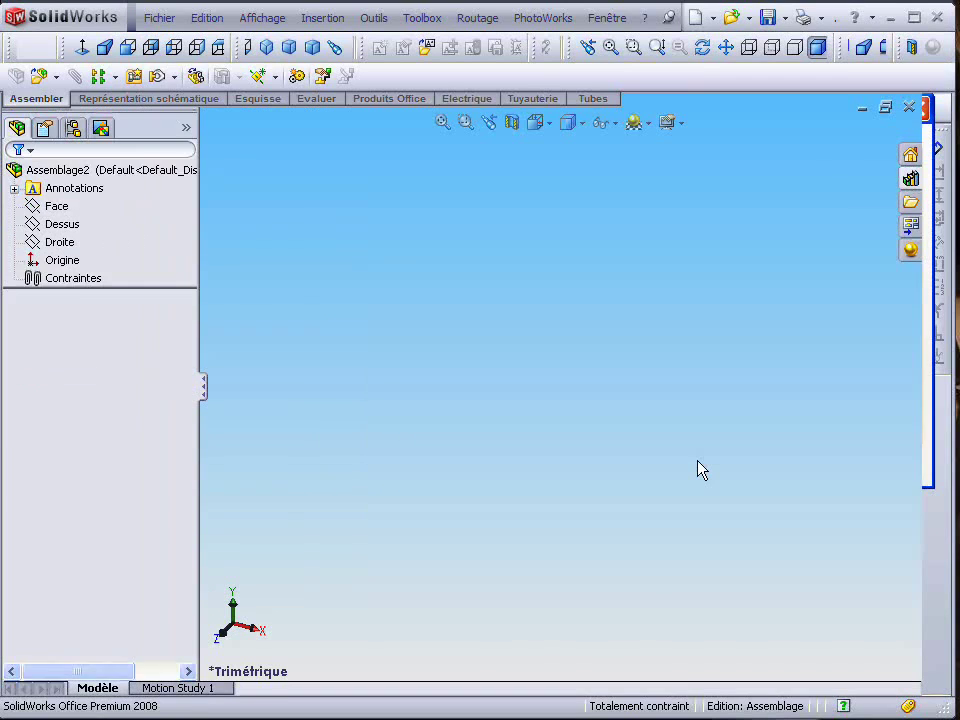
left_click(478, 402)
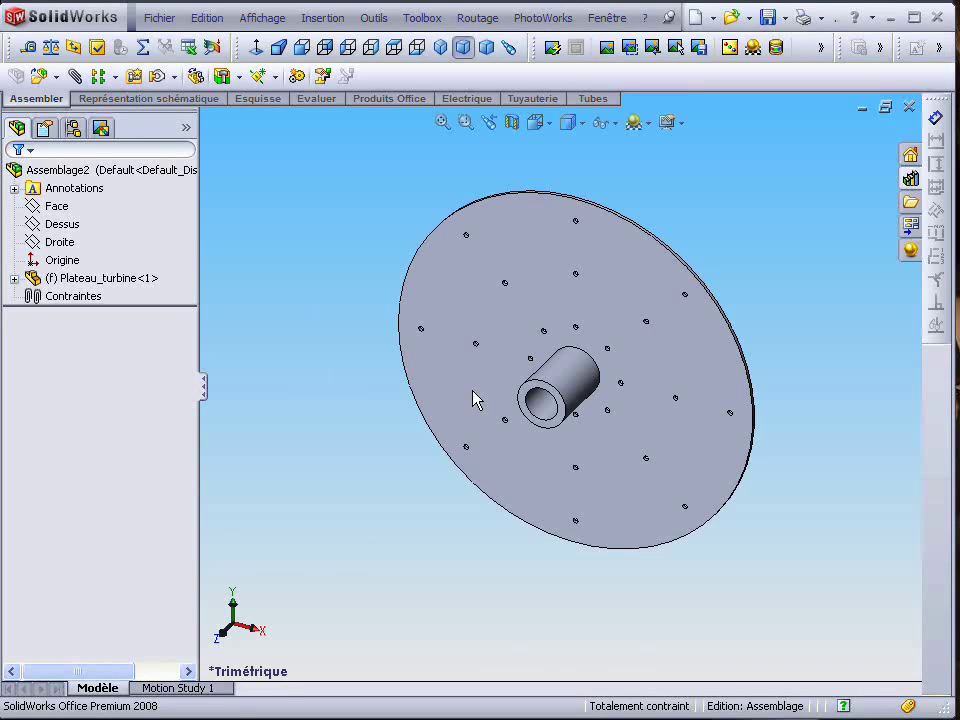
Release the fixed Plateau_turbine component and move it slightly by free dragging with standard options.
middle_click_drag(630, 347, 415, 380)
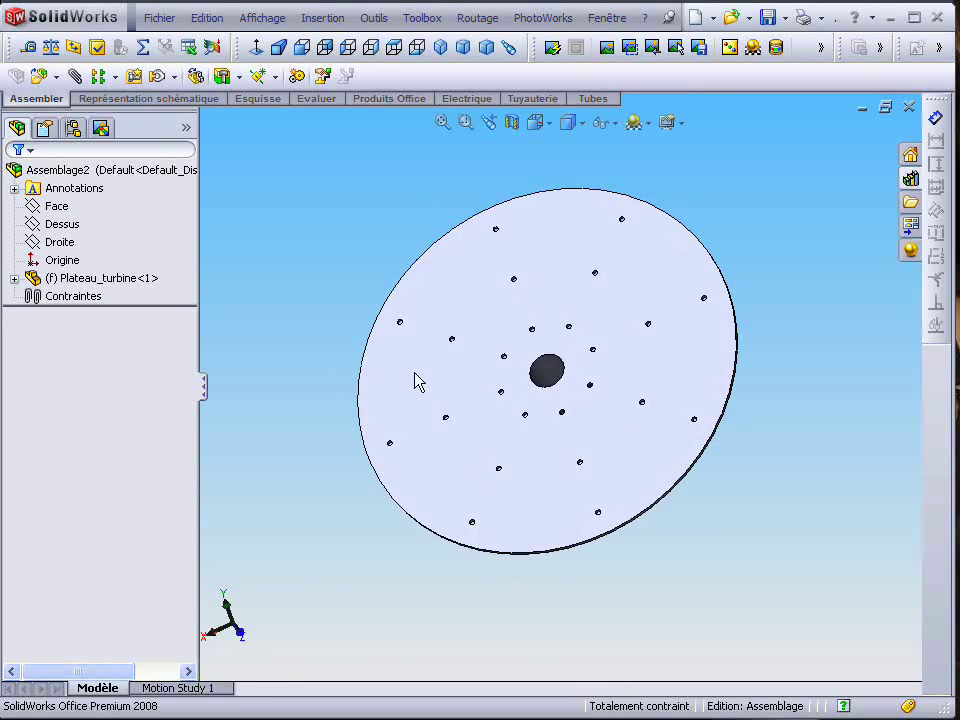
right_click(446, 293)
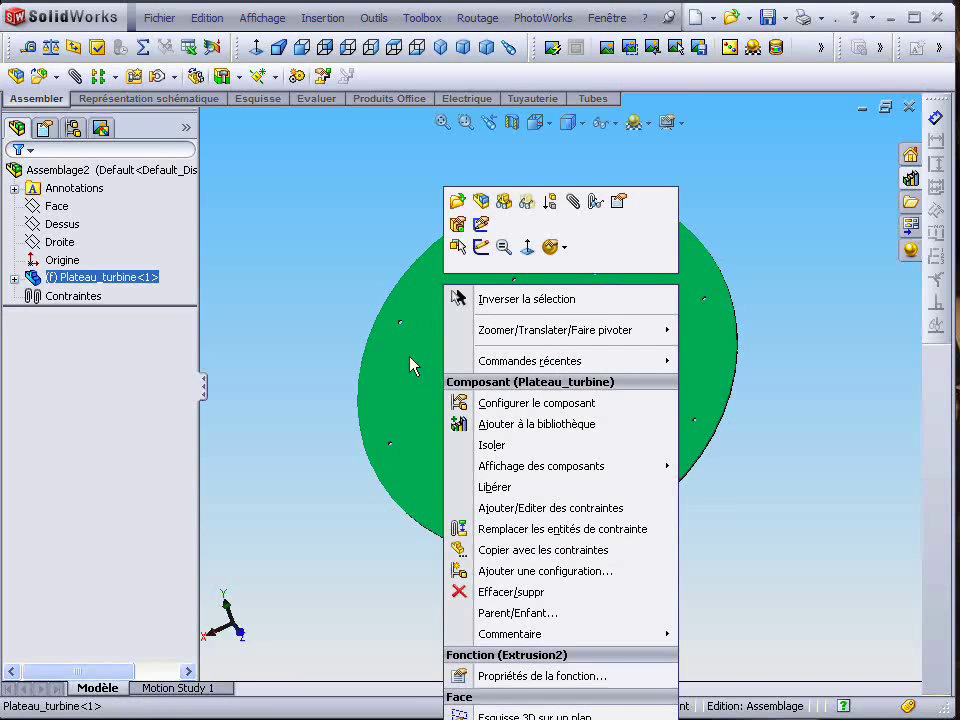
left_click(521, 492)
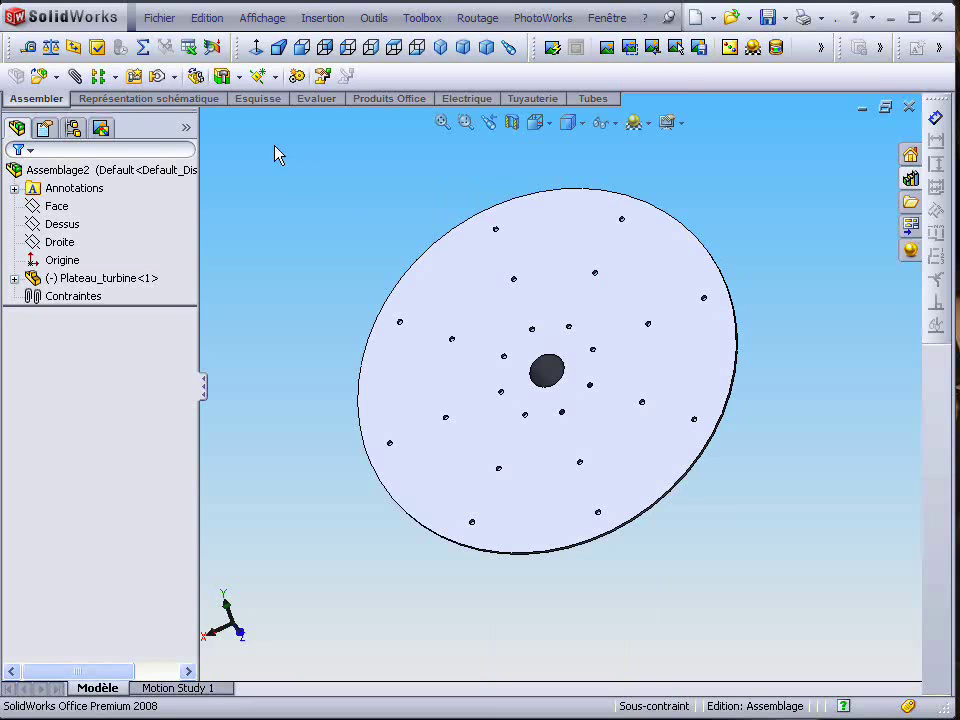
left_click(156, 77)
mouse_move(446, 343)
left_mouse_down()
mouse_move(523, 427)
mouse_move(495, 358)
mouse_move(456, 362)
left_mouse_up()
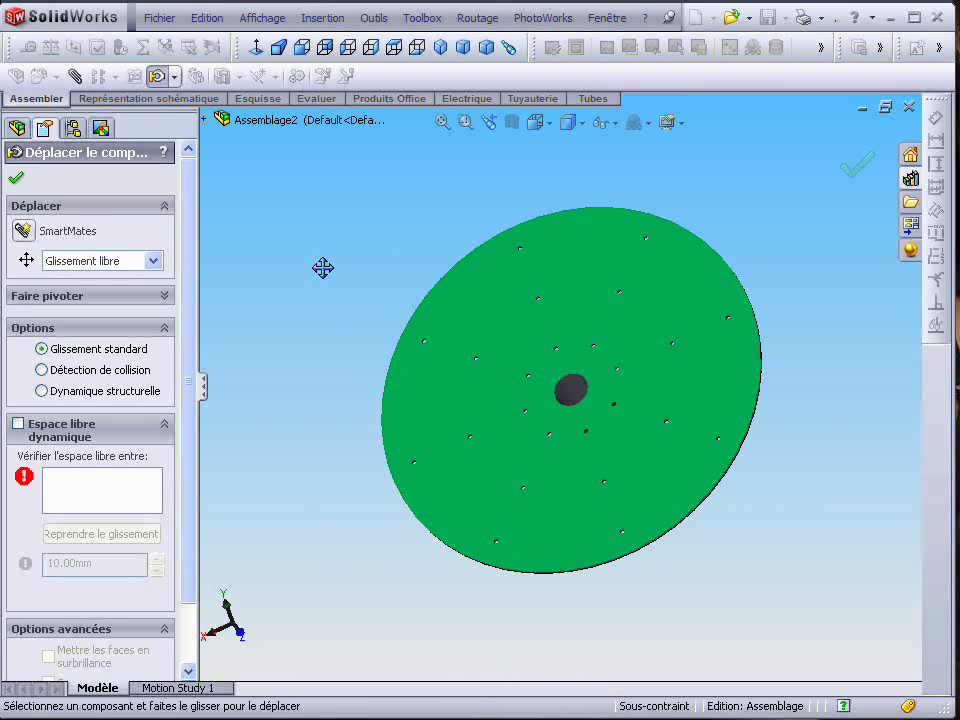
left_click(15, 178)
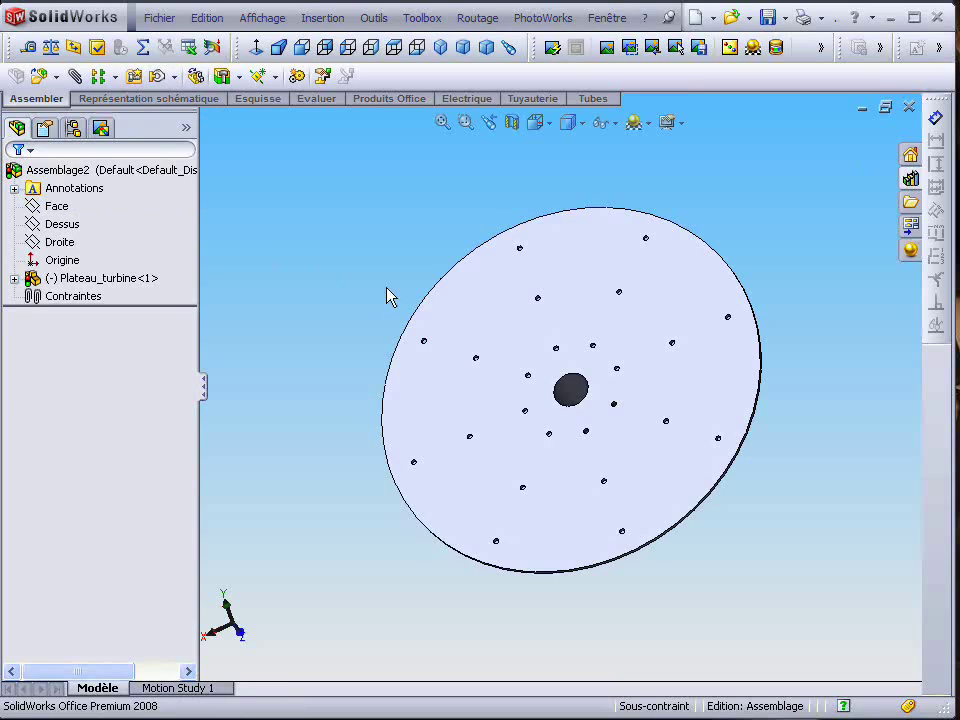
Fix the Plateau_turbine component in place in the assembly.
right_click(476, 320)
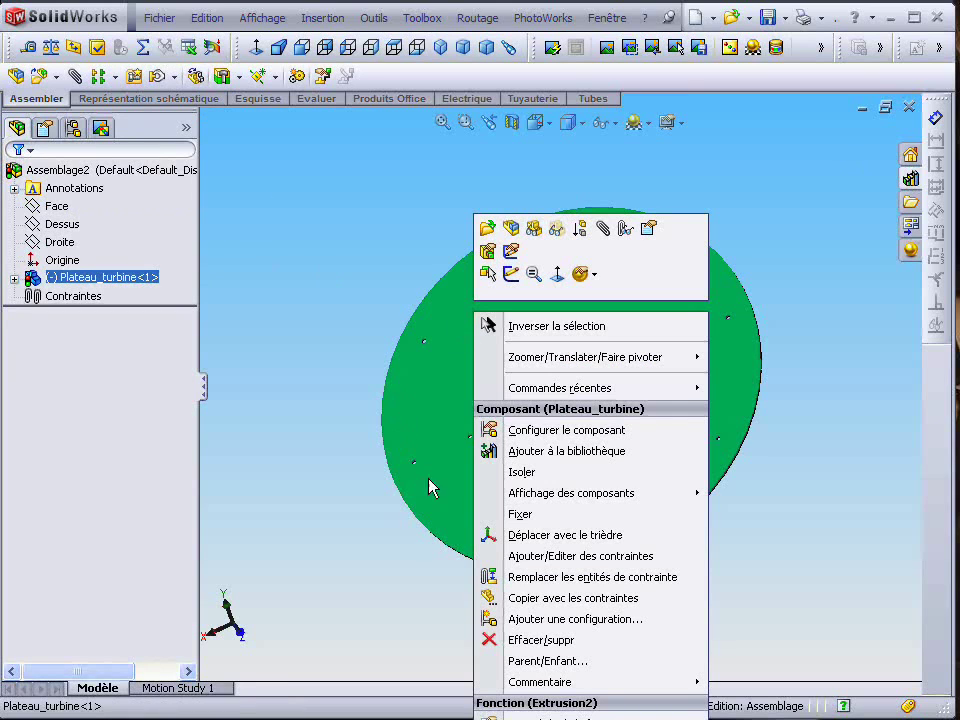
left_click(542, 515)
mouse_move(522, 390)
middle_mouse_down()
mouse_move(579, 456)
mouse_move(594, 392)
mouse_move(540, 435)
mouse_move(585, 420)
mouse_move(525, 411)
middle_mouse_up()
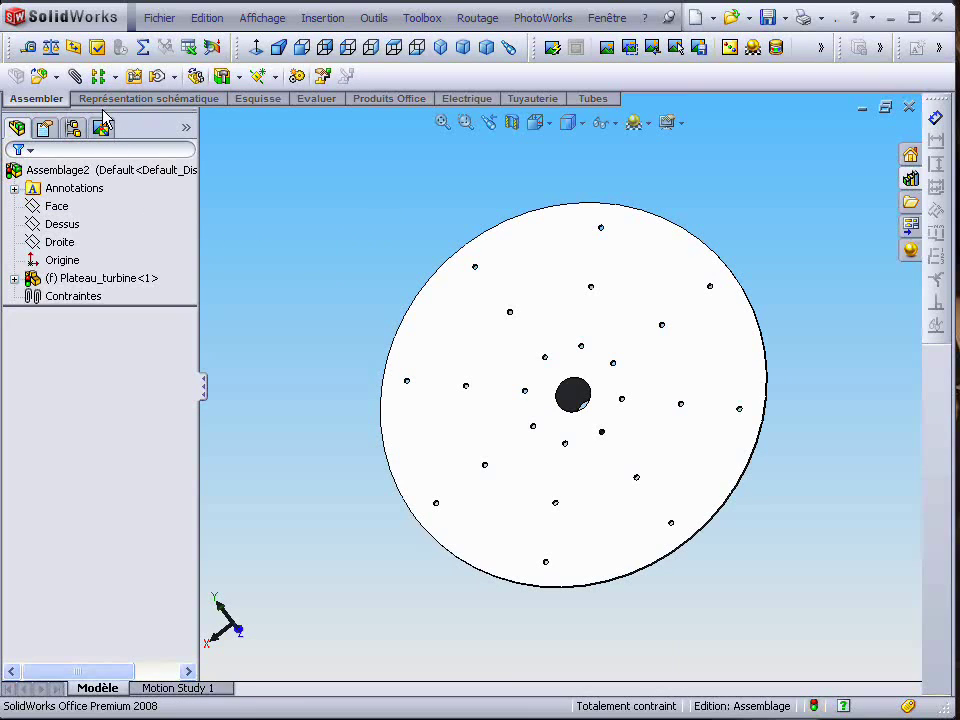
Insert the open part Pale_turbine into the assembly and place it beside the upper edge of the plate.
left_click(35, 76)
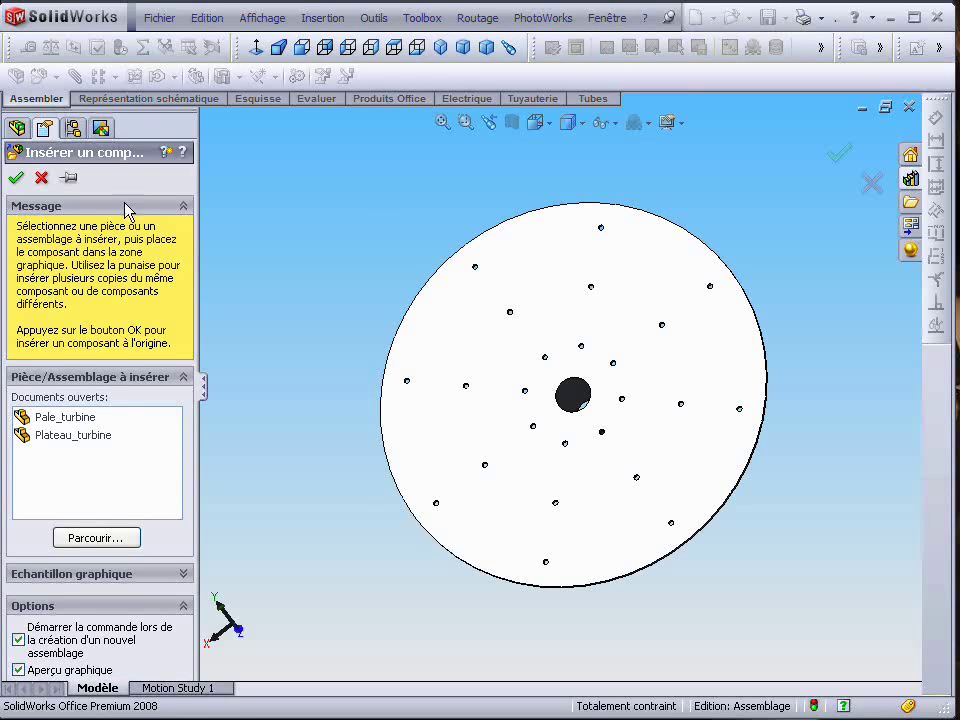
left_click(42, 419)
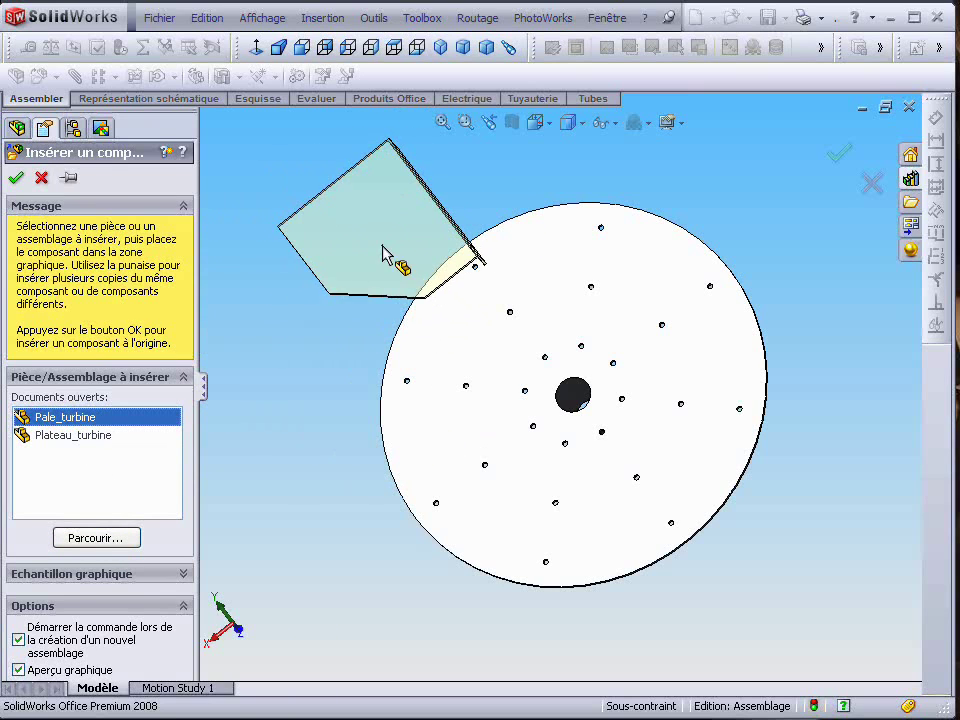
left_click(369, 256)
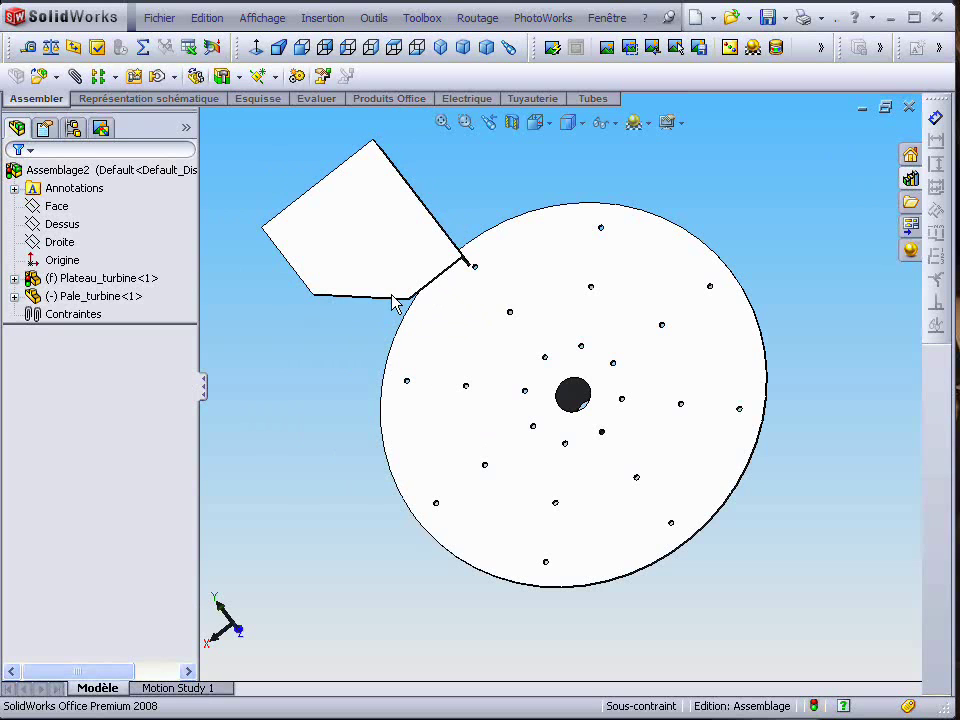
Add a coincident mate between the blade's narrow flange face and the plate's flat face, keeping the anti-aligned orientation.
middle_click_drag(432, 304, 409, 297)
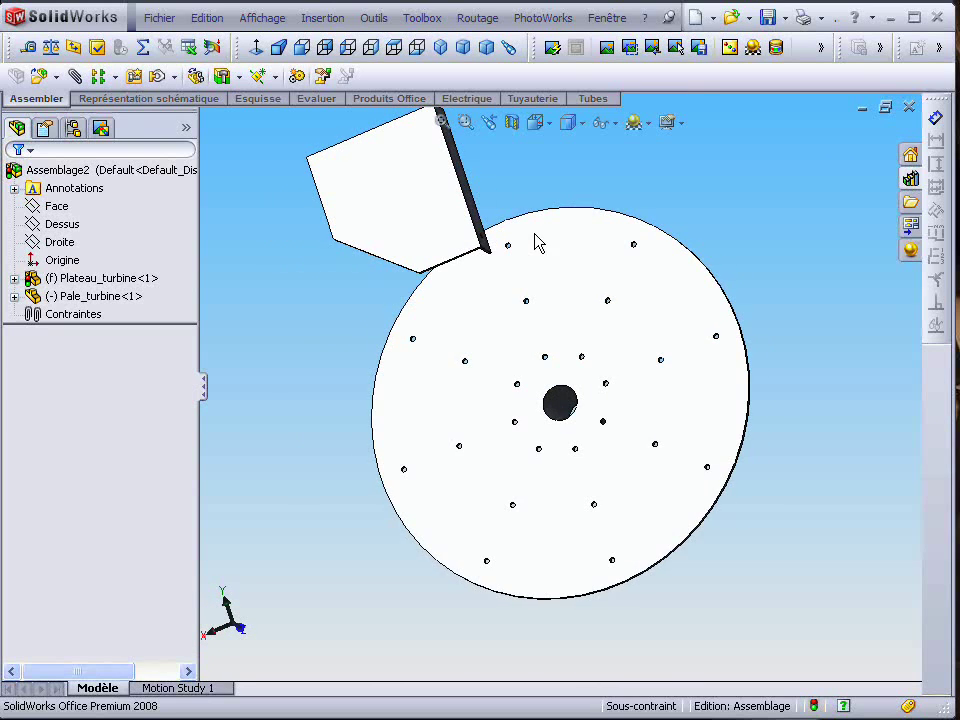
scroll(574, 311, "up", 3)
scroll(549, 243, "down", 2)
middle_click_drag(537, 360, 484, 360)
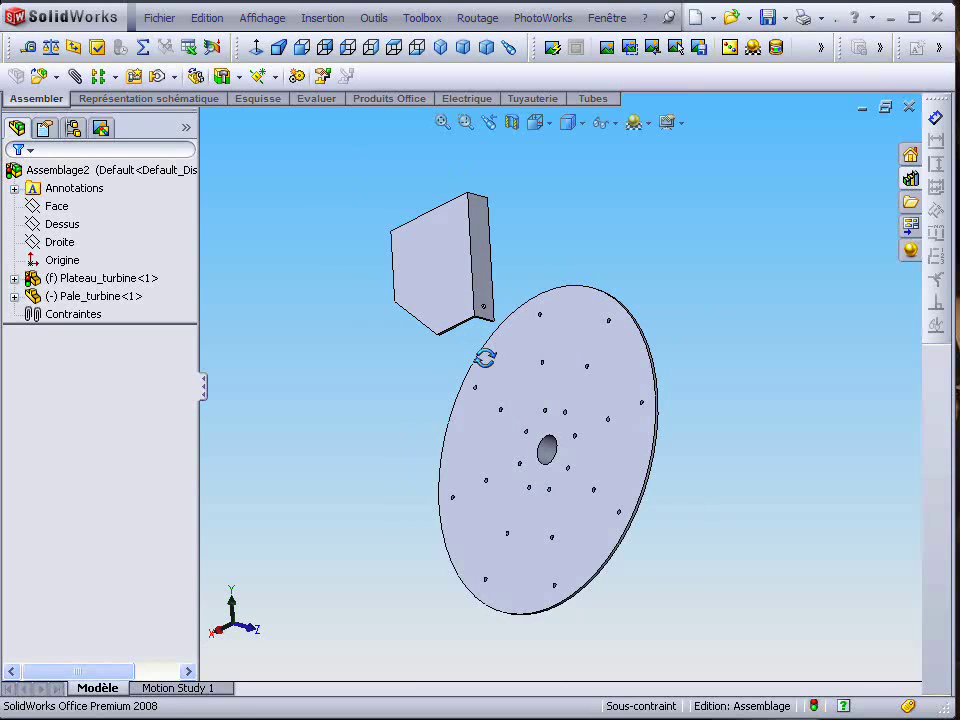
left_click(75, 77)
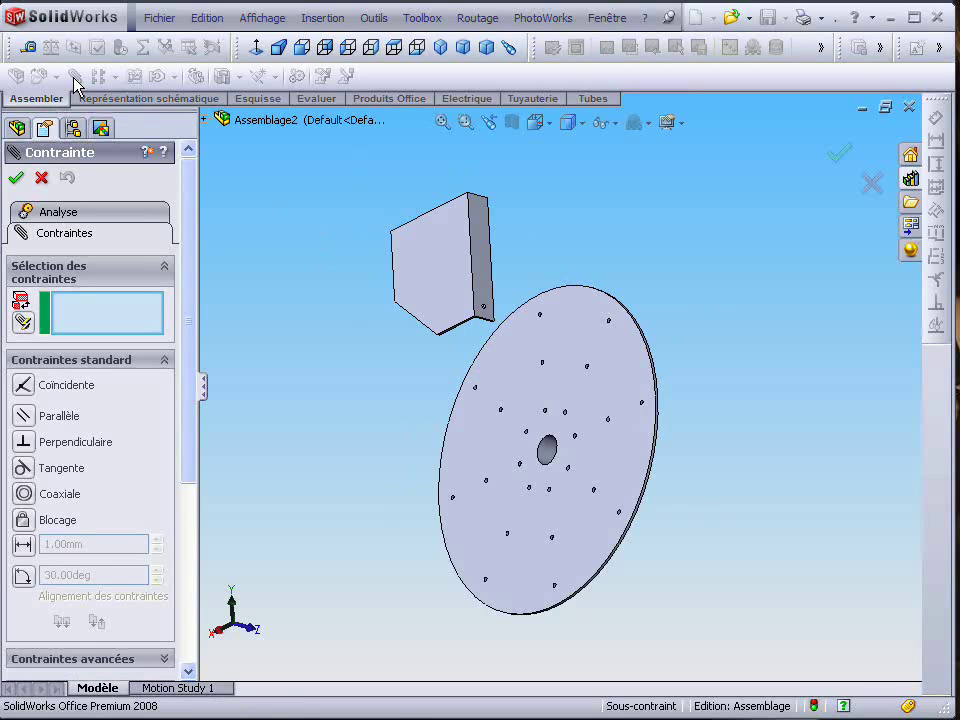
left_click(482, 238)
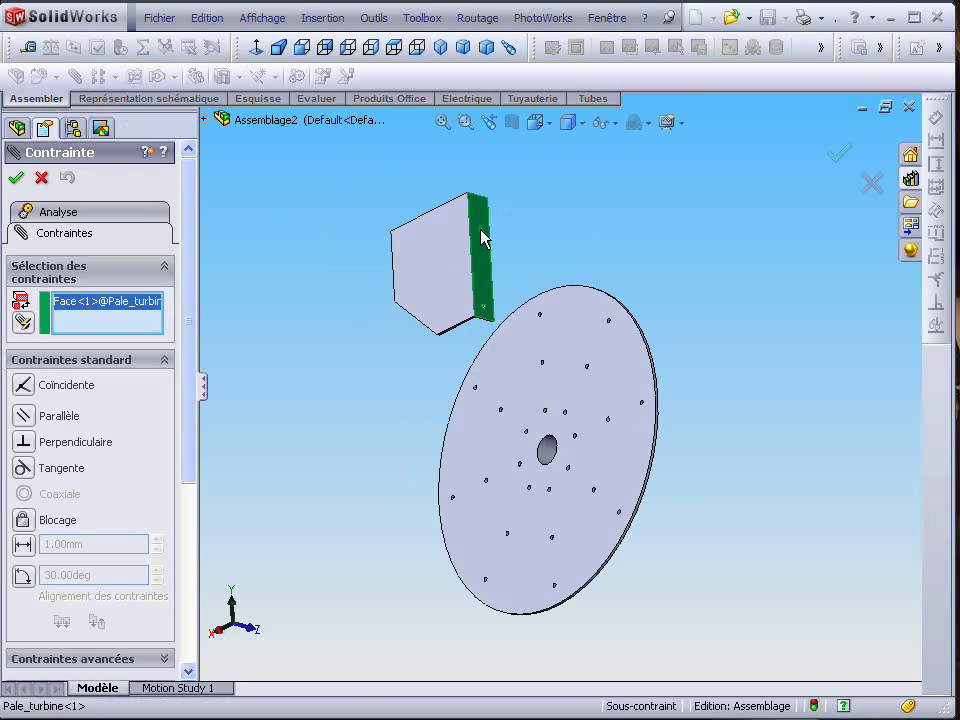
left_click(578, 333)
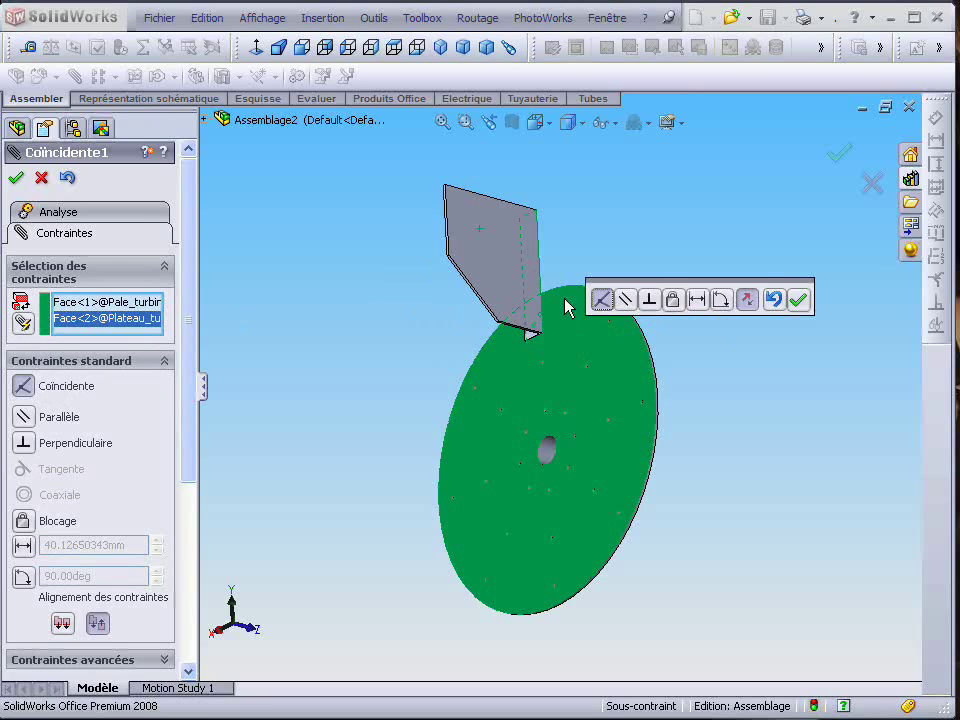
middle_click_drag(553, 336, 556, 307)
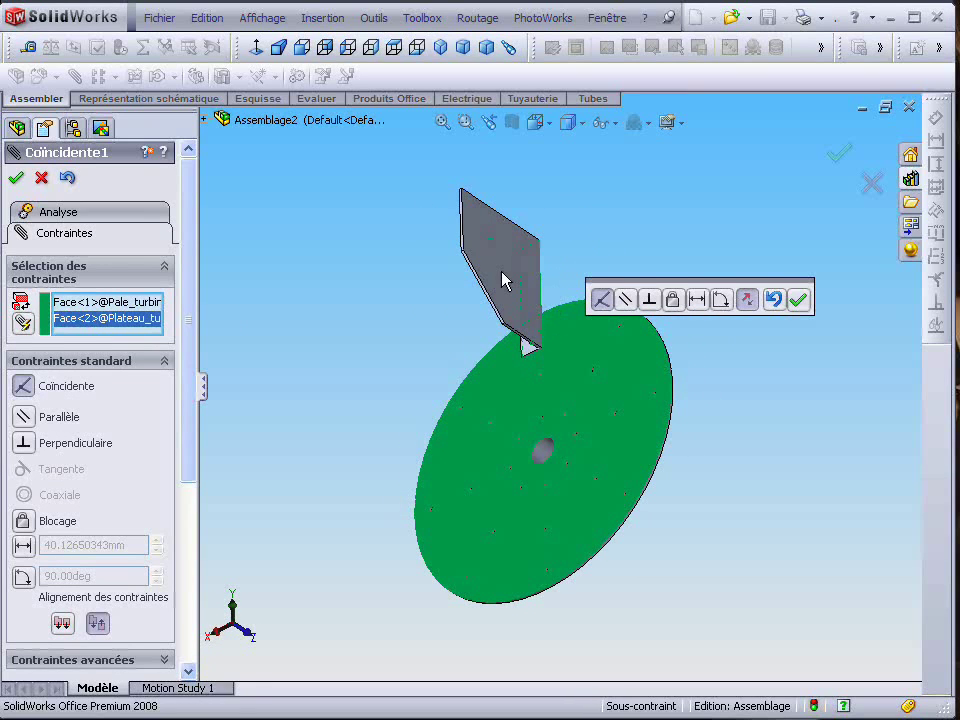
left_click(747, 300)
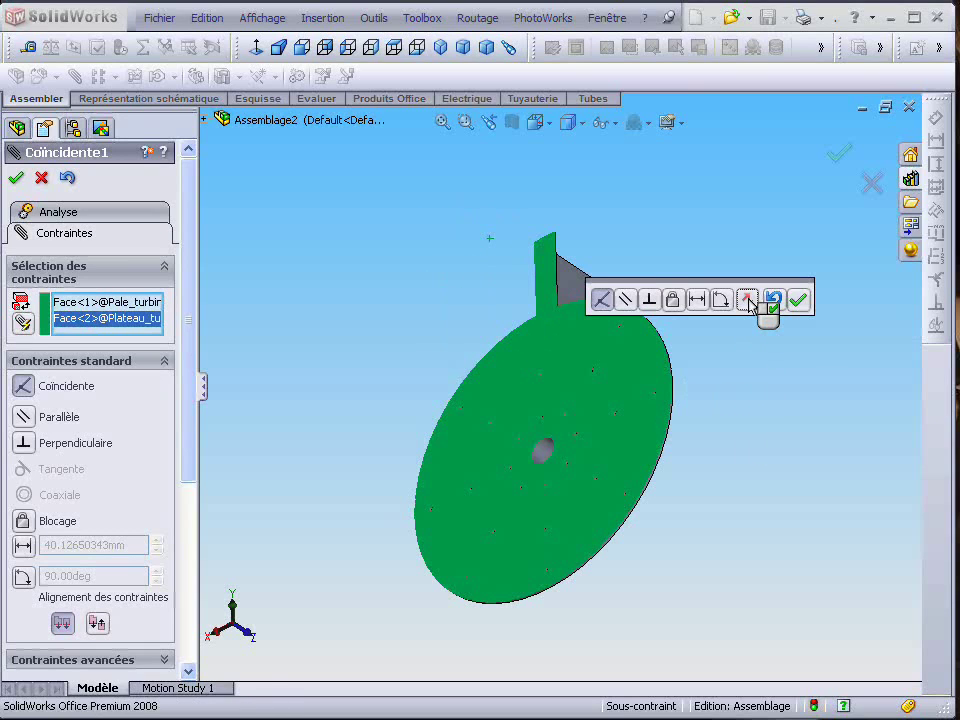
left_click(748, 300)
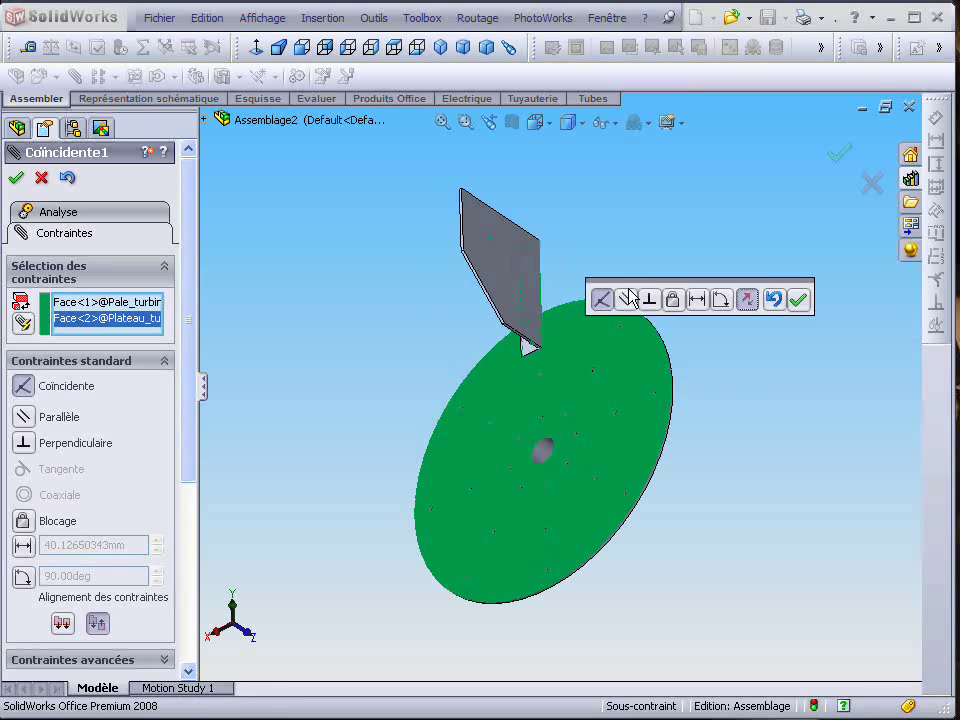
left_click(800, 301)
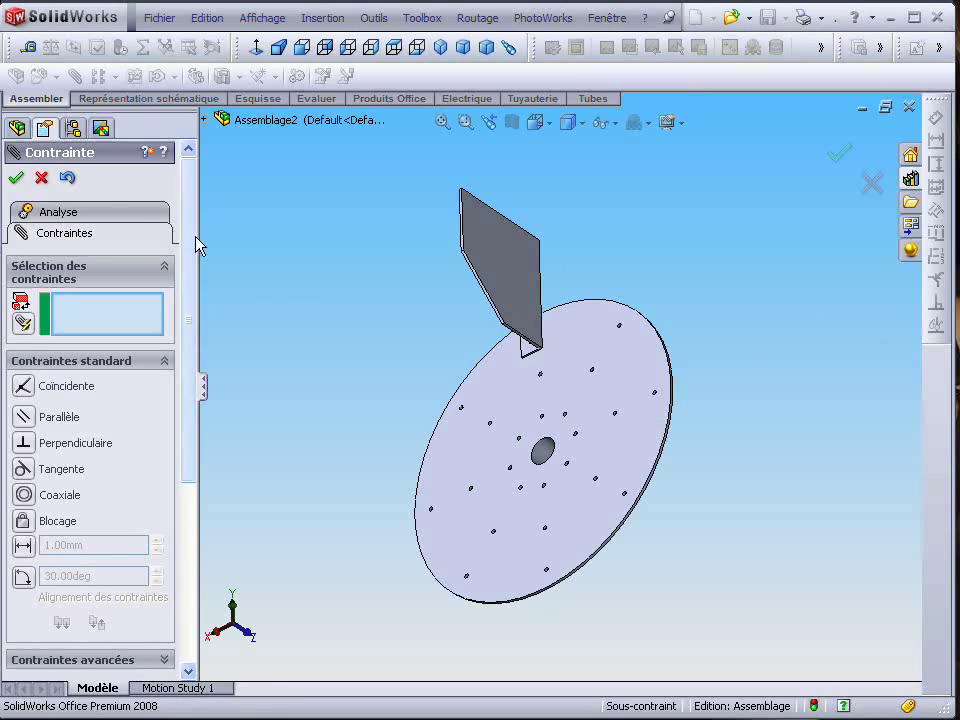
Move the blade across the plate's face to test its remaining freedom of movement.
middle_click_drag(390, 358, 574, 383)
left_click_drag(440, 290, 530, 295)
middle_click_drag(530, 295, 716, 386)
left_click_drag(548, 343, 517, 236)
middle_click_drag(666, 342, 605, 349)
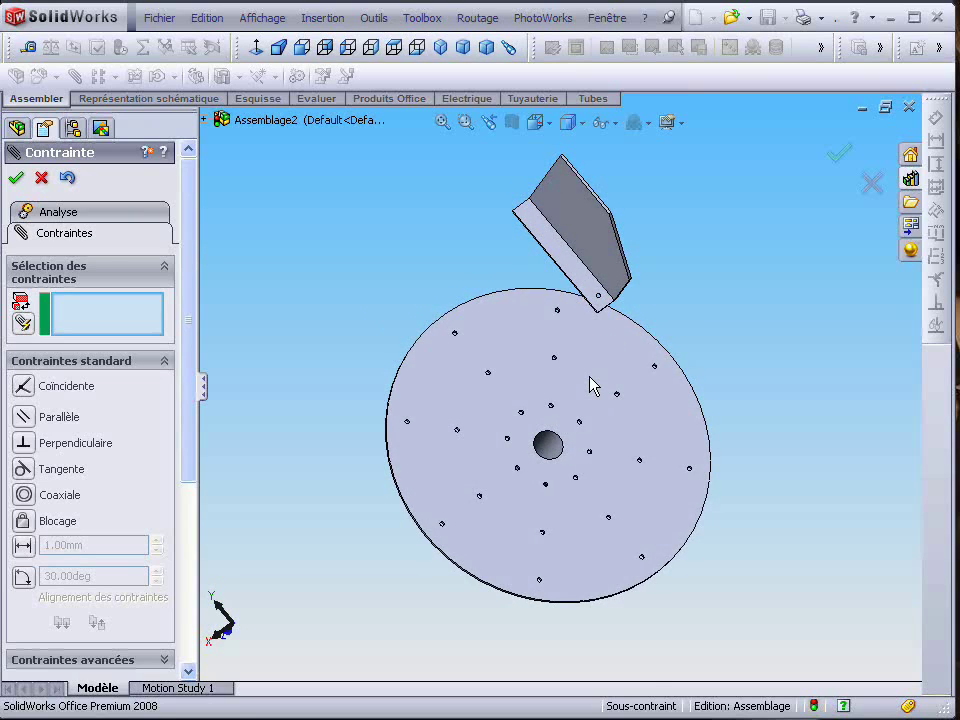
Add a concentric mate between the blade flange's hole and a hole in the plate's innermost ring.
scroll(591, 386, "down", 4)
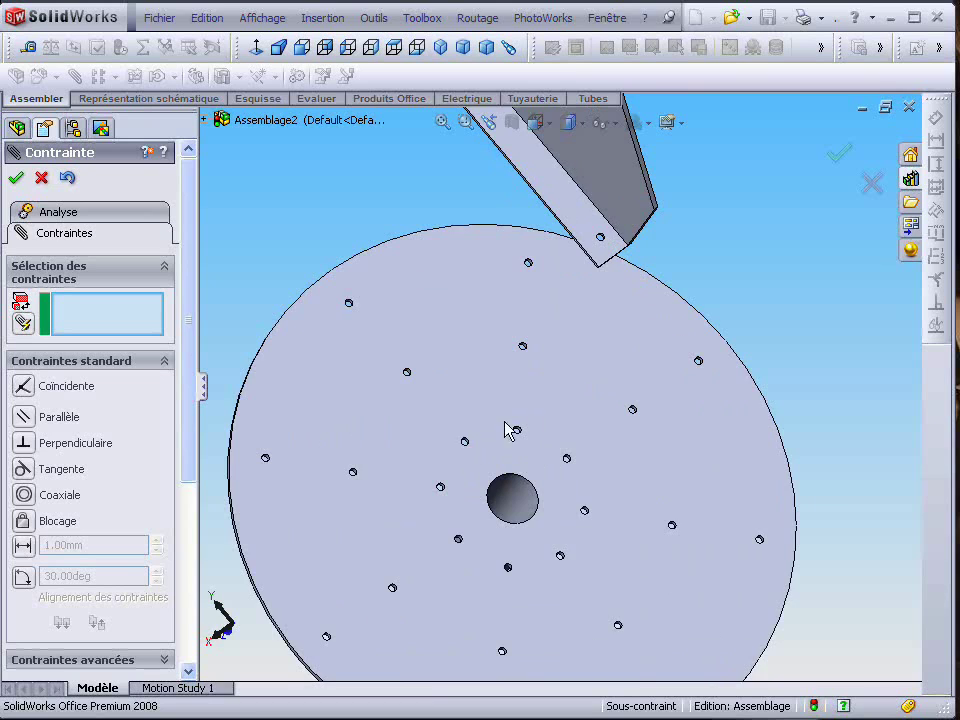
scroll(546, 429, "down", 2)
scroll(676, 241, "down", 2)
scroll(581, 300, "down", 4)
scroll(510, 416, "down", 2)
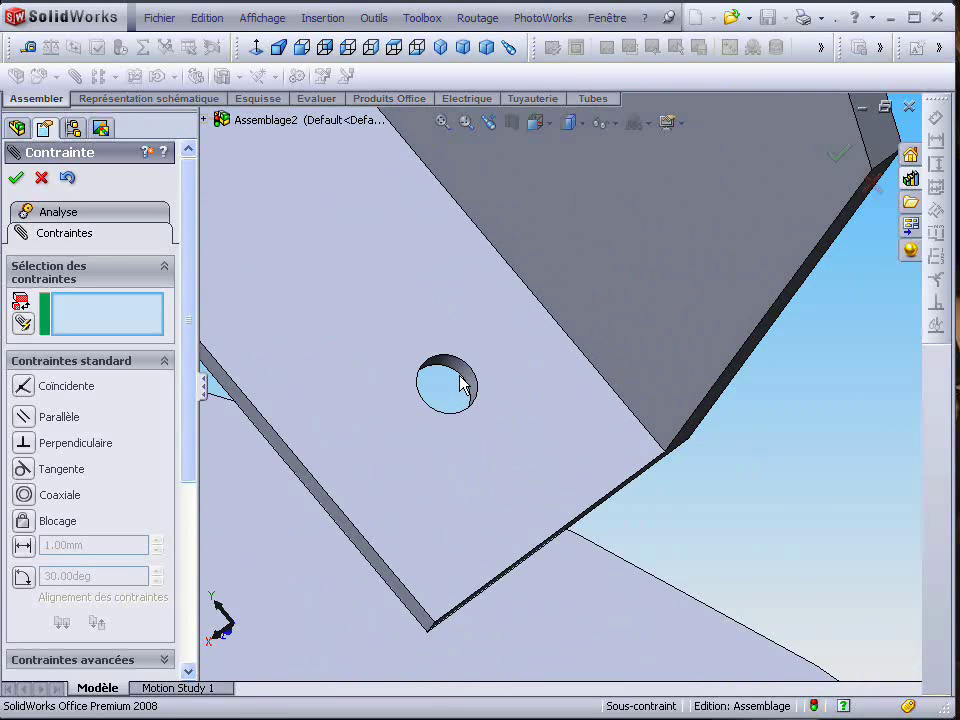
left_click(470, 380)
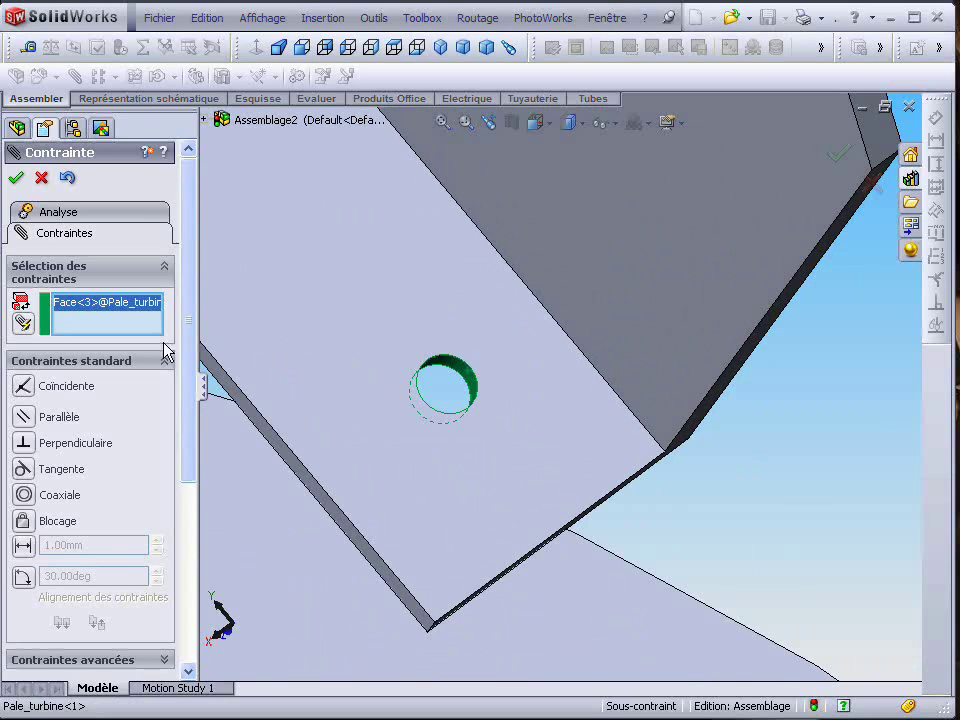
scroll(516, 455, "up", 6)
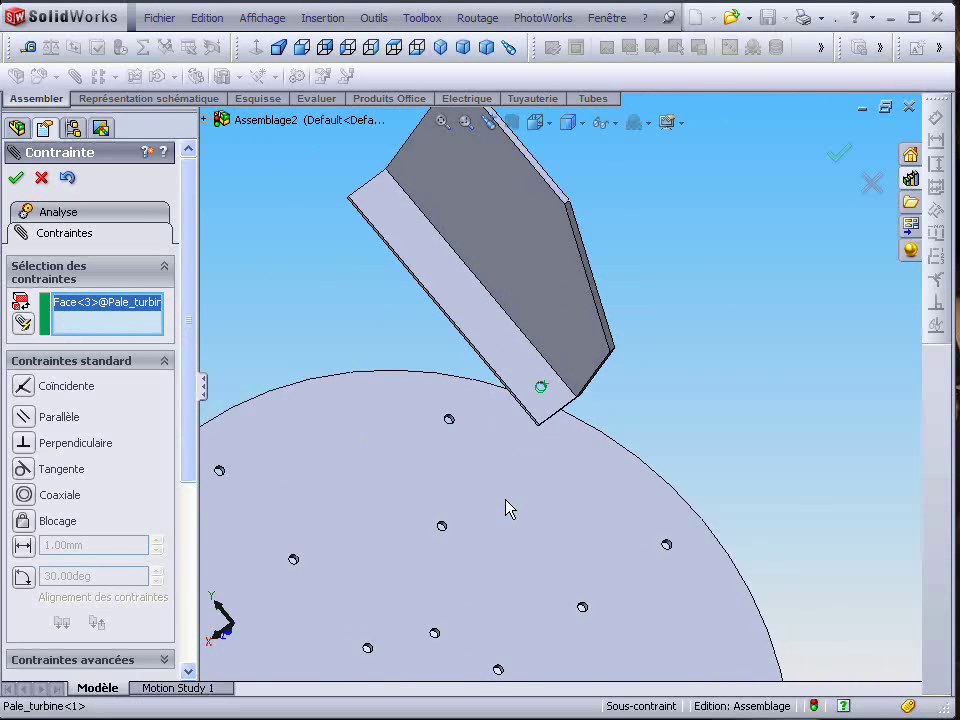
scroll(500, 525, "down", 5)
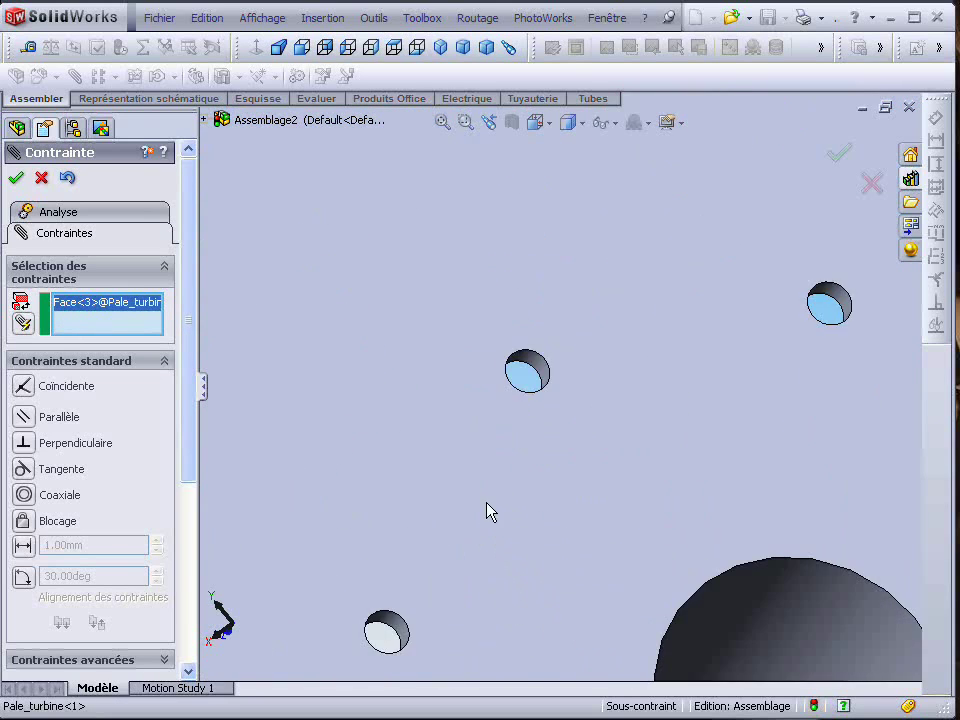
middle_click_drag(546, 431, 561, 390)
scroll(563, 370, "up", 5)
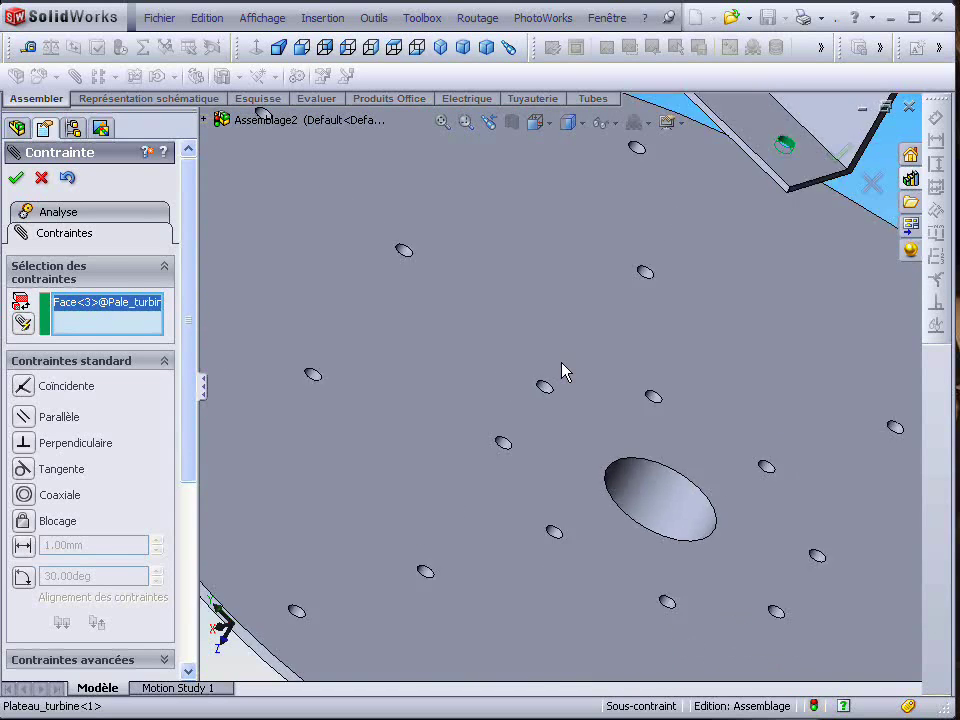
scroll(563, 395, "down", 1)
left_click(544, 394)
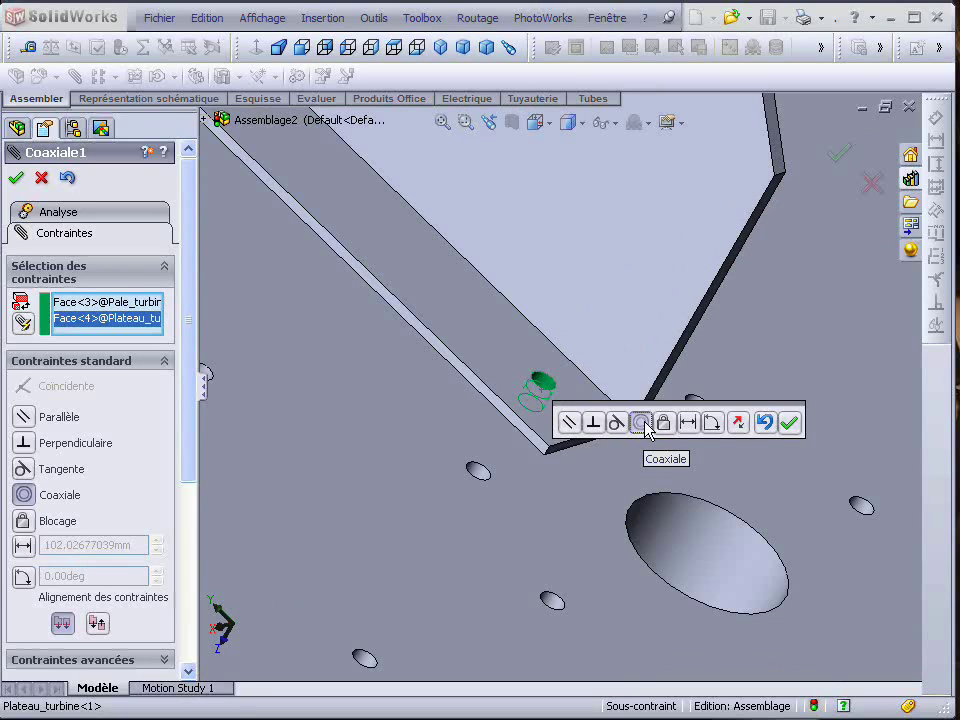
left_click(789, 422)
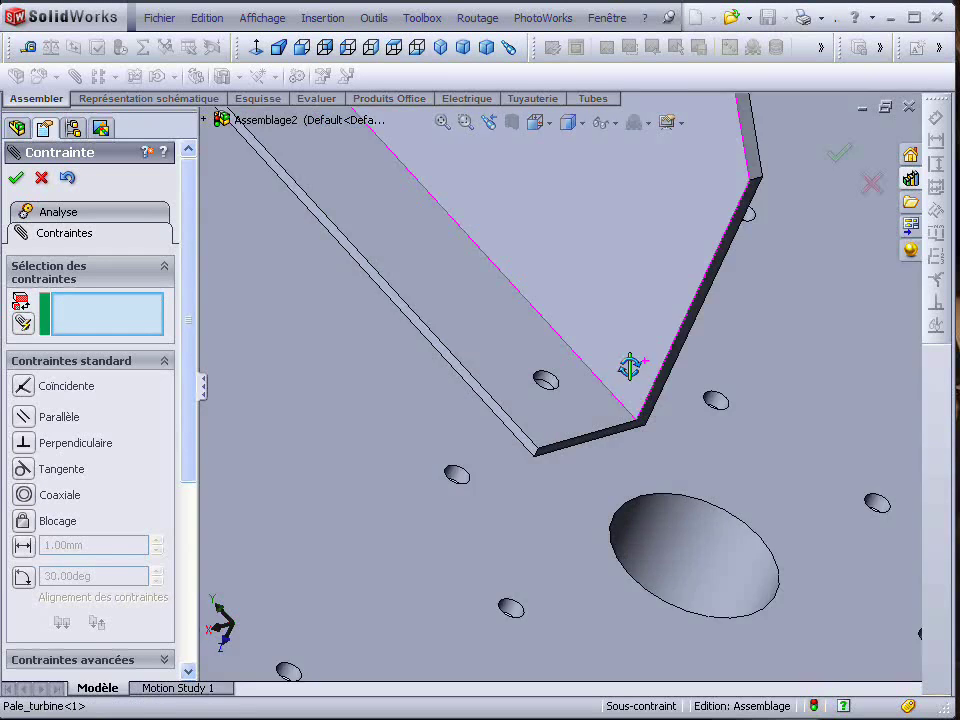
Swing the blade about its mated hole into a roughly radial position, checking it in the Back (Arrière) view.
scroll(628, 369, "up", 6)
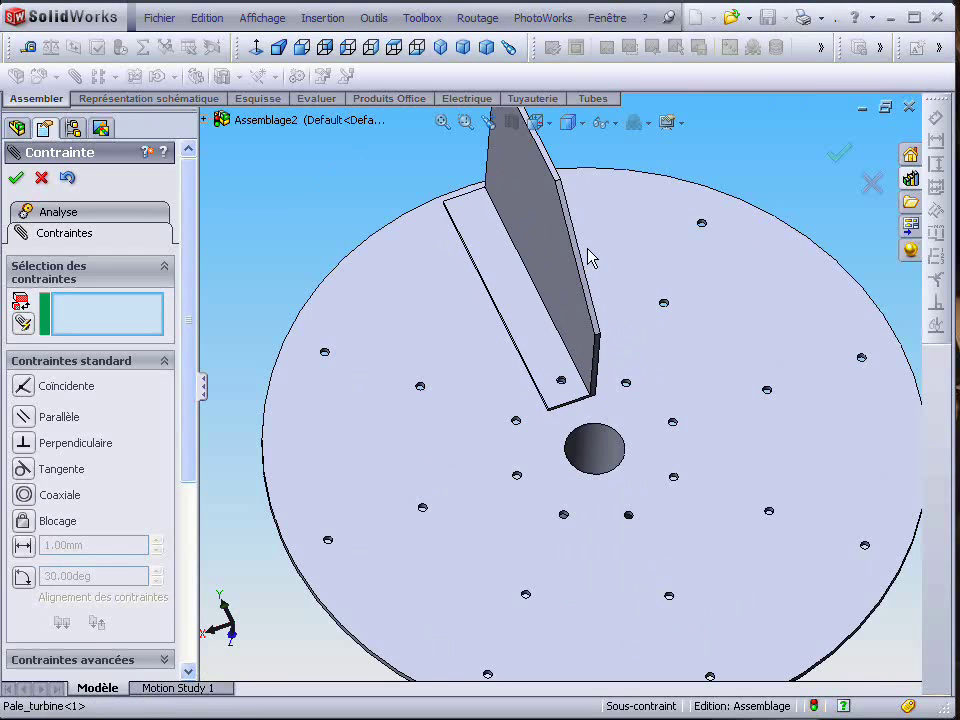
left_click_drag(536, 197, 497, 218)
scroll(518, 246, "up", 1)
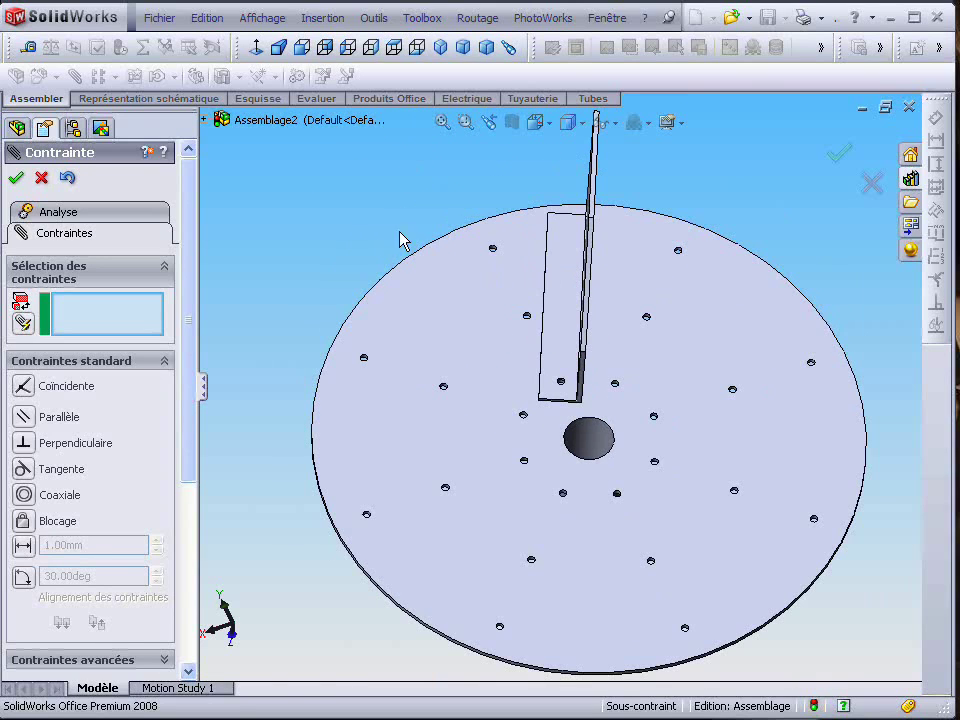
left_click(303, 47)
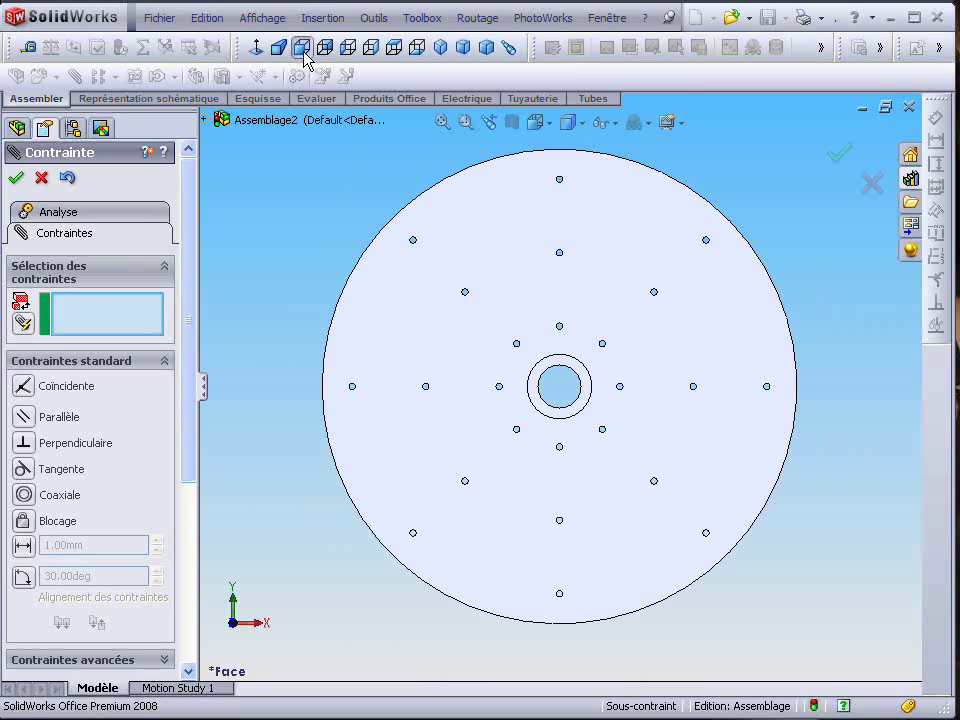
left_click(325, 47)
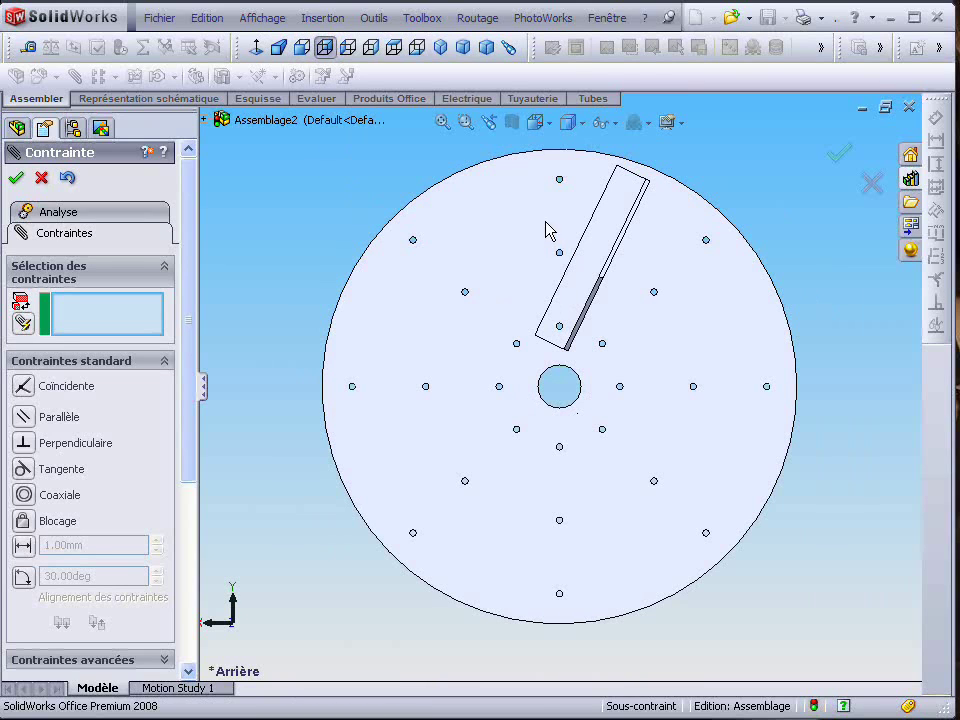
scroll(568, 242, "down", 2)
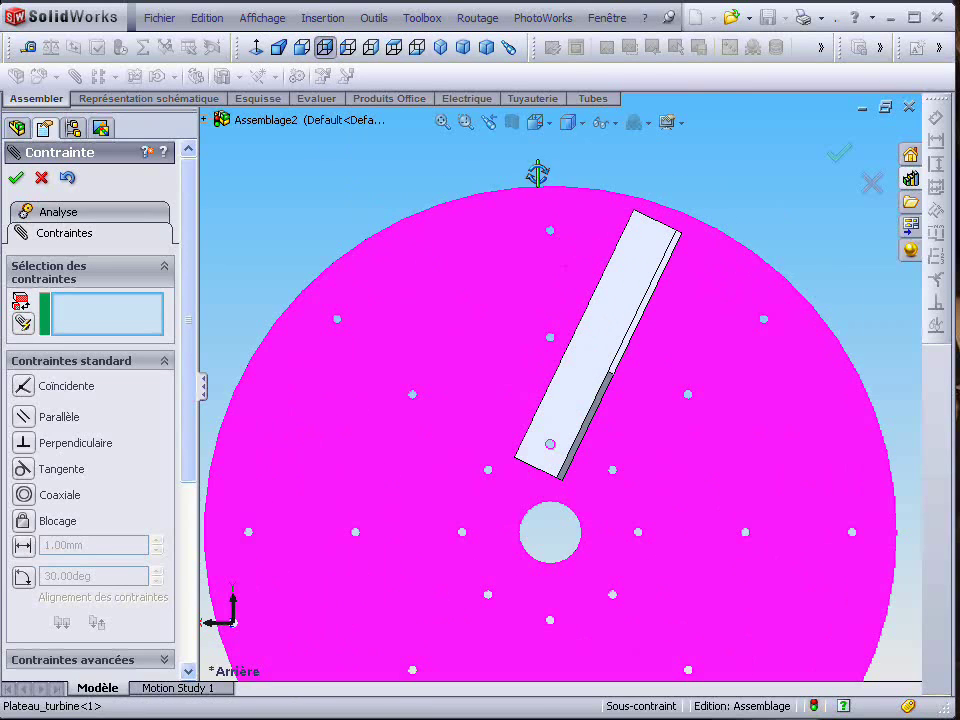
left_click_drag(487, 278, 555, 183)
middle_click_drag(639, 348, 647, 373)
scroll(647, 373, "up", 4)
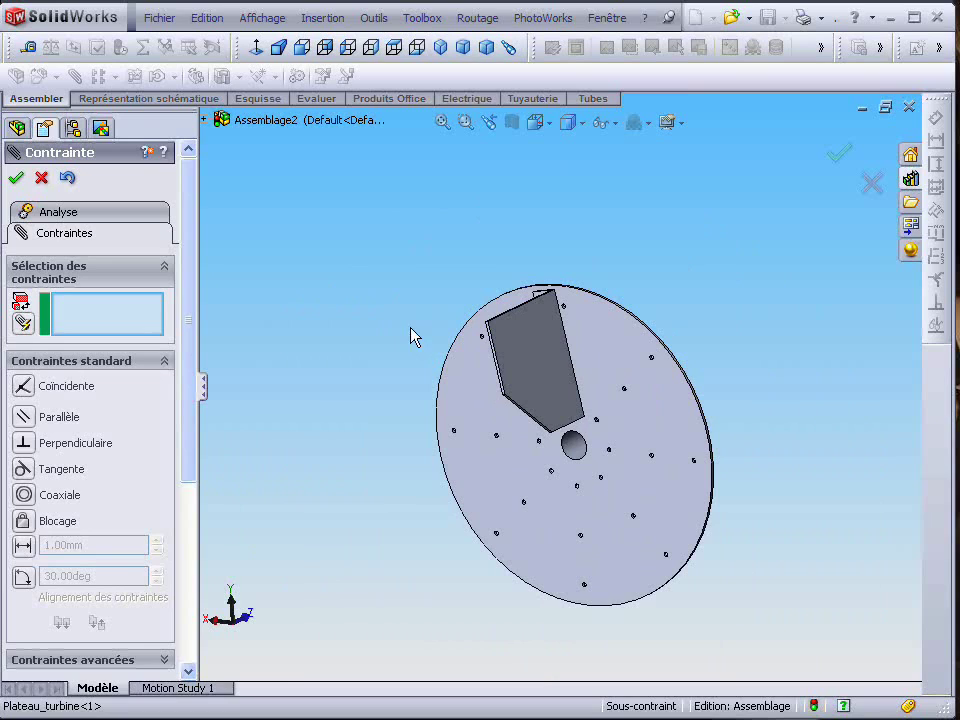
Add a parallel mate between the blade's large face and the assembly's Droite plane, check the blade is constrained, and finish mating.
left_click(532, 365)
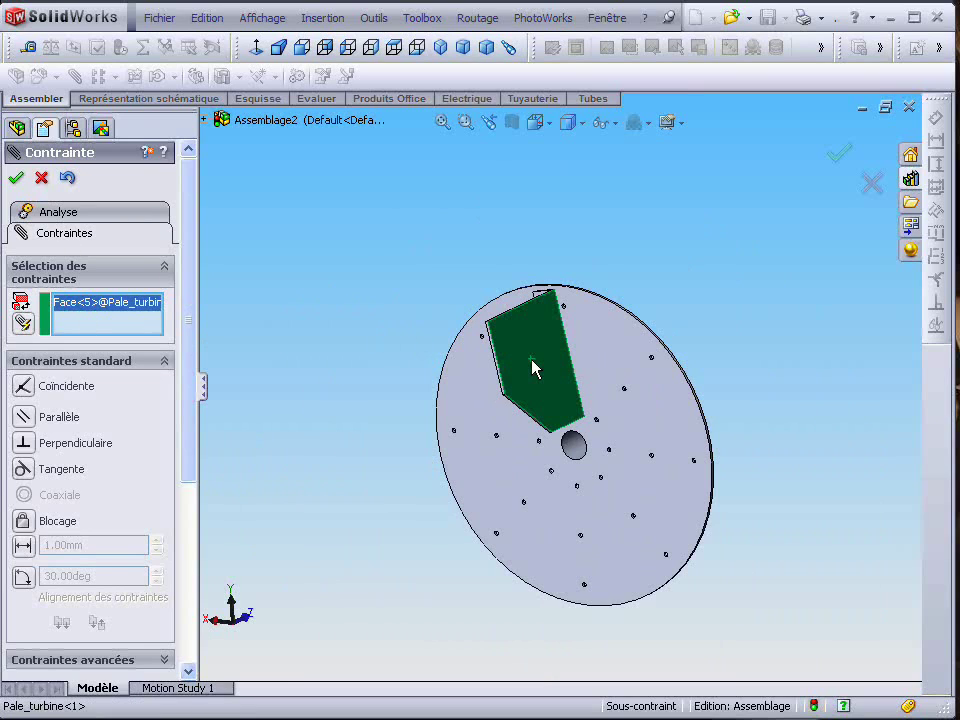
left_click(204, 119)
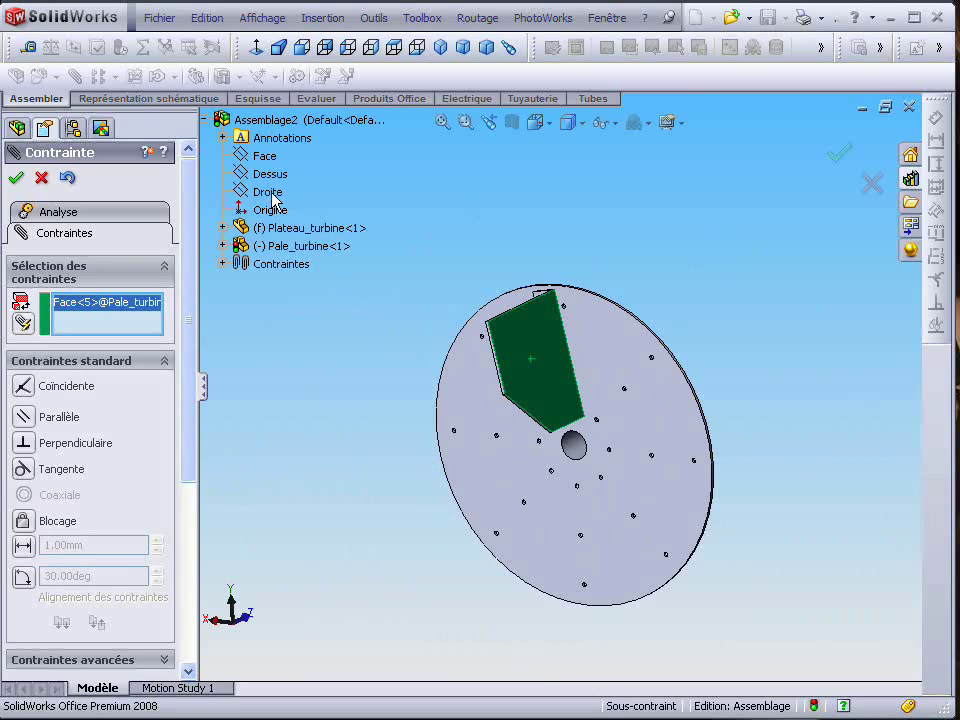
left_click(266, 192)
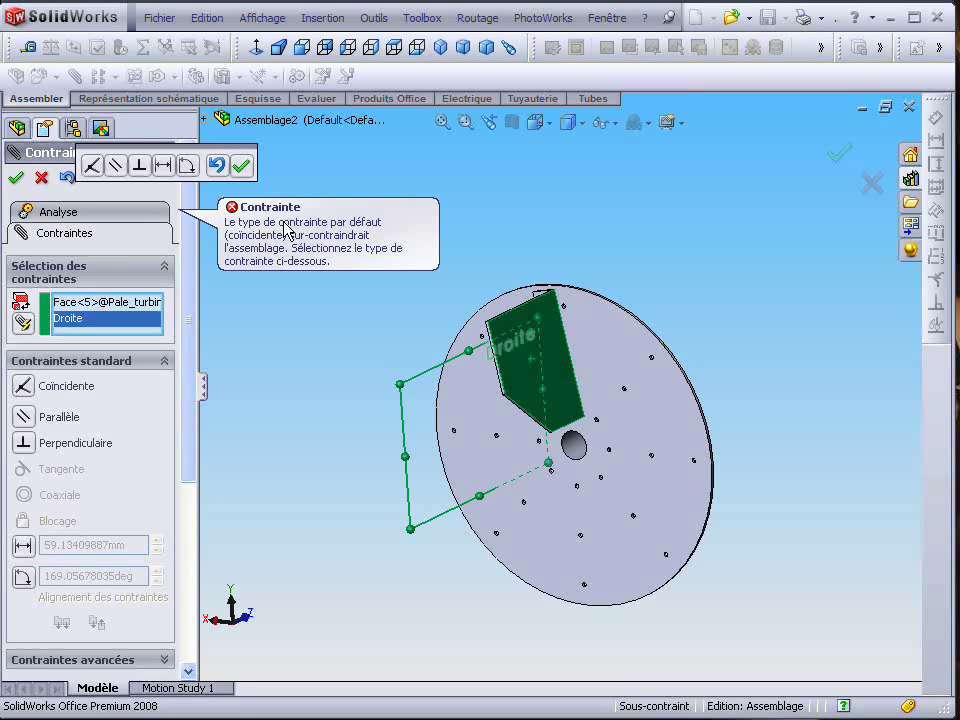
left_click(117, 168)
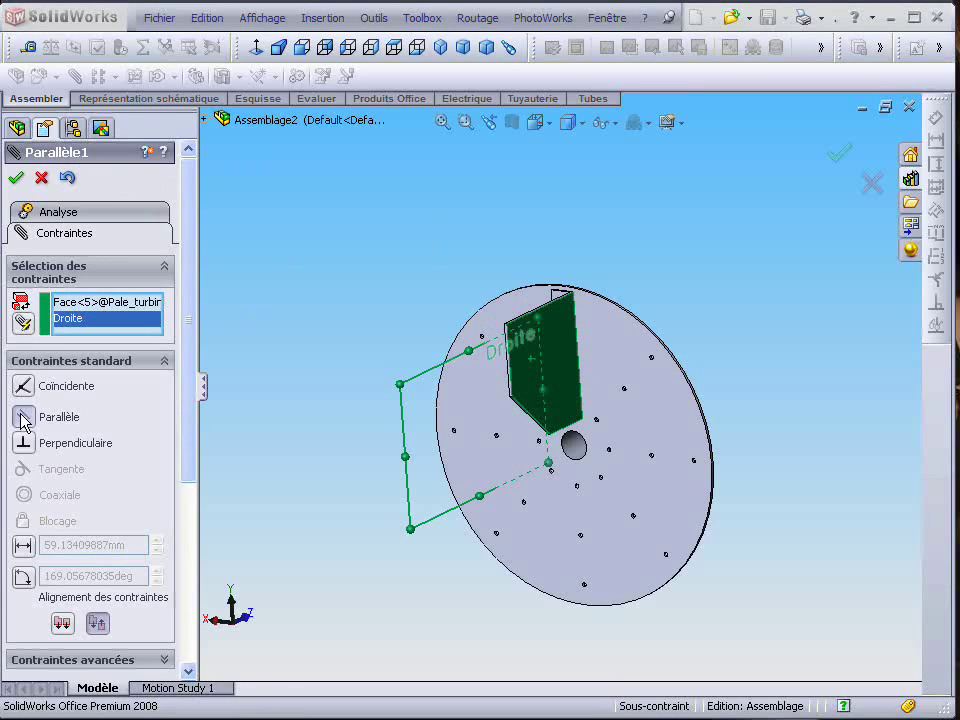
middle_click_drag(333, 400, 521, 371)
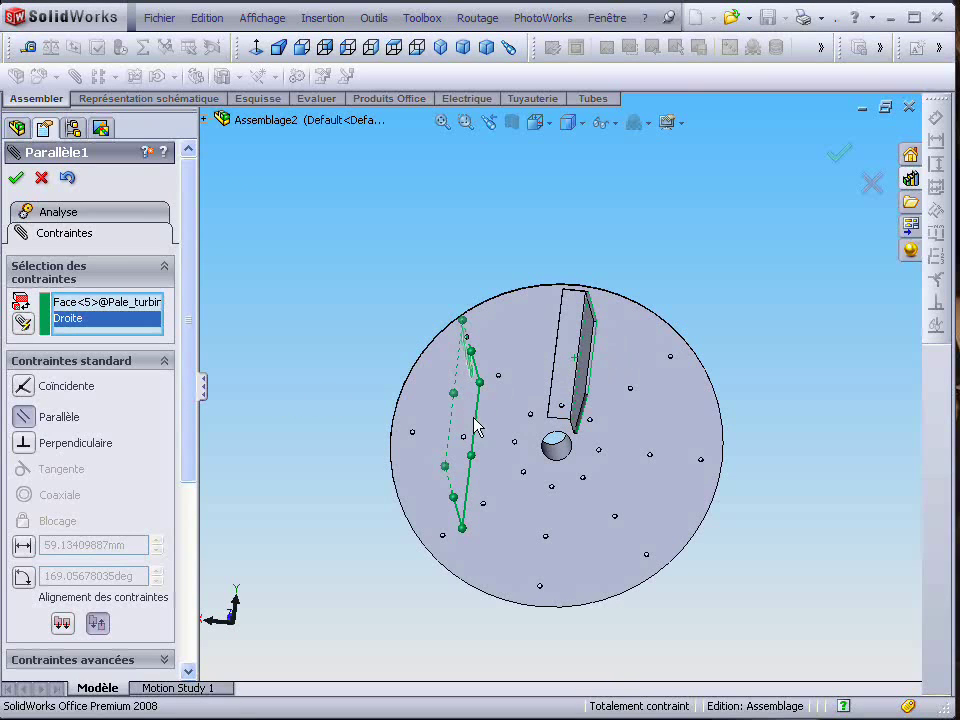
mouse_move(607, 410)
middle_mouse_down()
mouse_move(557, 396)
mouse_move(590, 434)
mouse_move(454, 401)
middle_mouse_up()
left_click(16, 180)
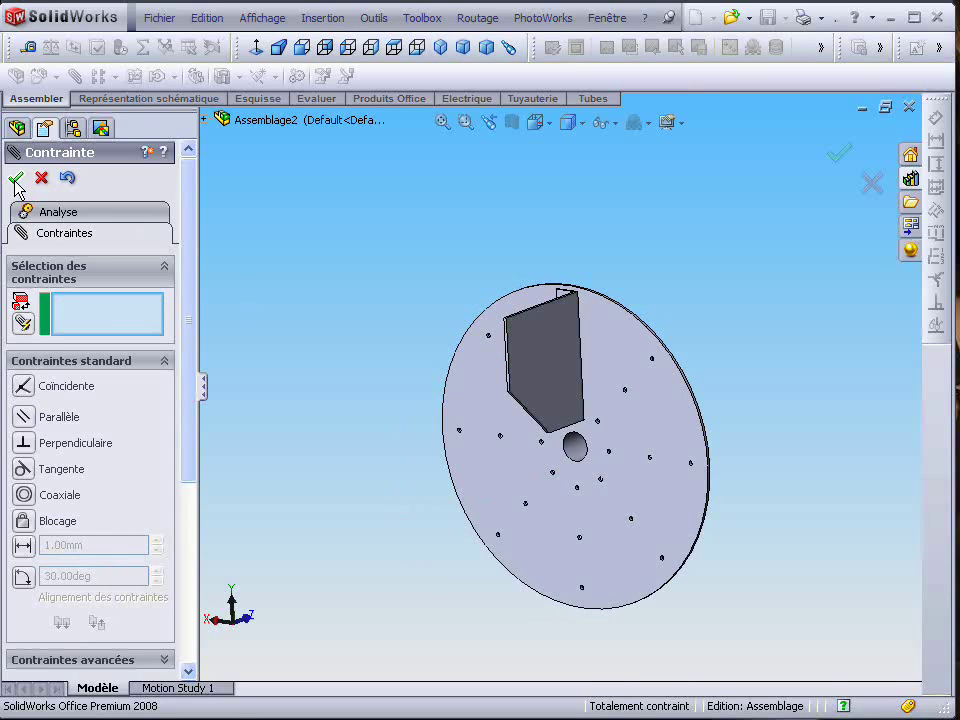
scroll(587, 414, "up", 2)
scroll(587, 414, "down", 4)
middle_click_drag(587, 414, 589, 332)
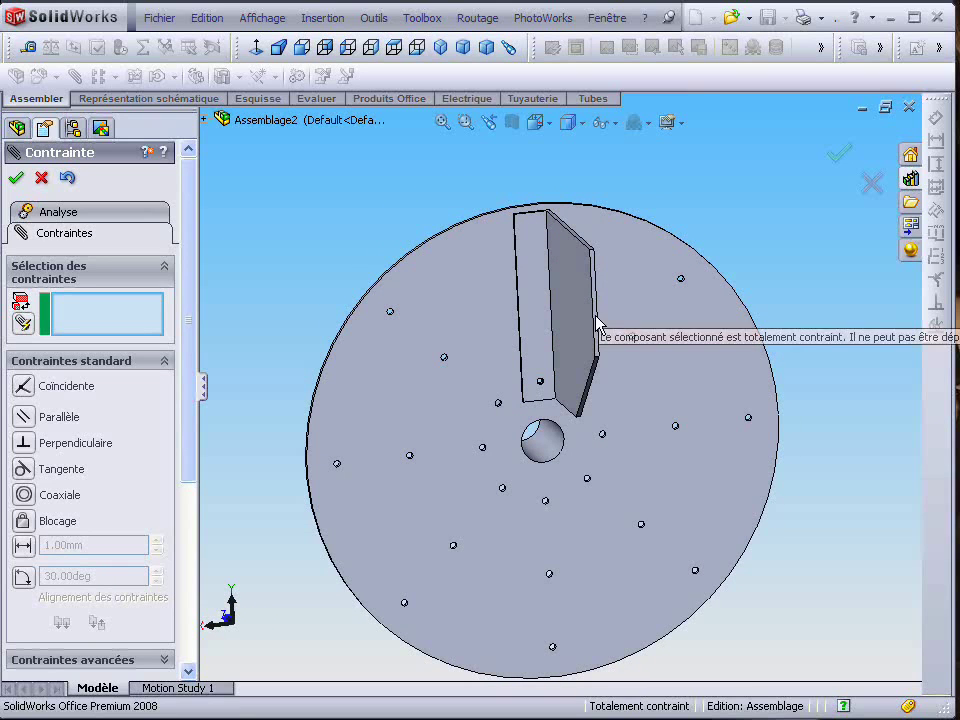
left_click(16, 178)
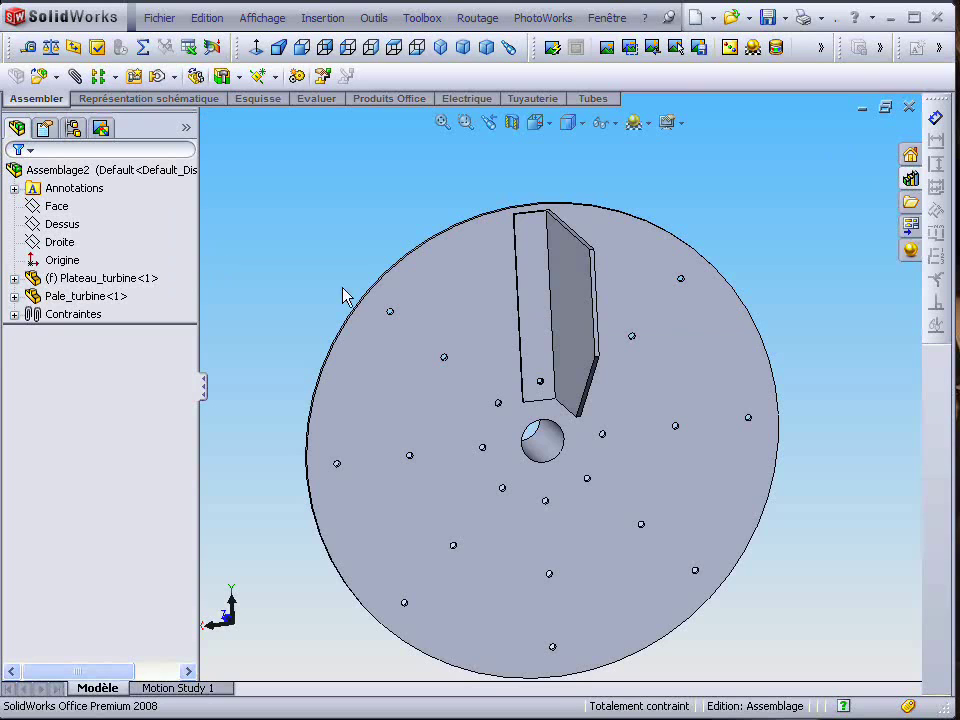
Start a circular component pattern of the blade about the plate's central hole, with 4 equally spaced instances.
mouse_move(590, 461)
middle_mouse_down()
mouse_move(583, 418)
mouse_move(600, 446)
middle_mouse_up()
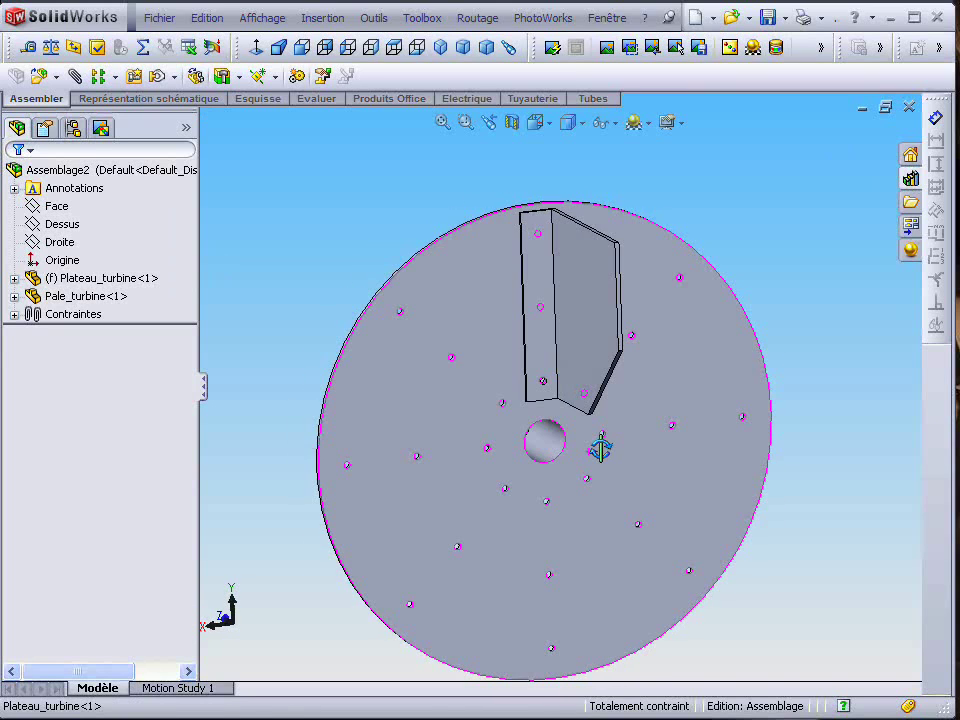
scroll(649, 484, "down", 2)
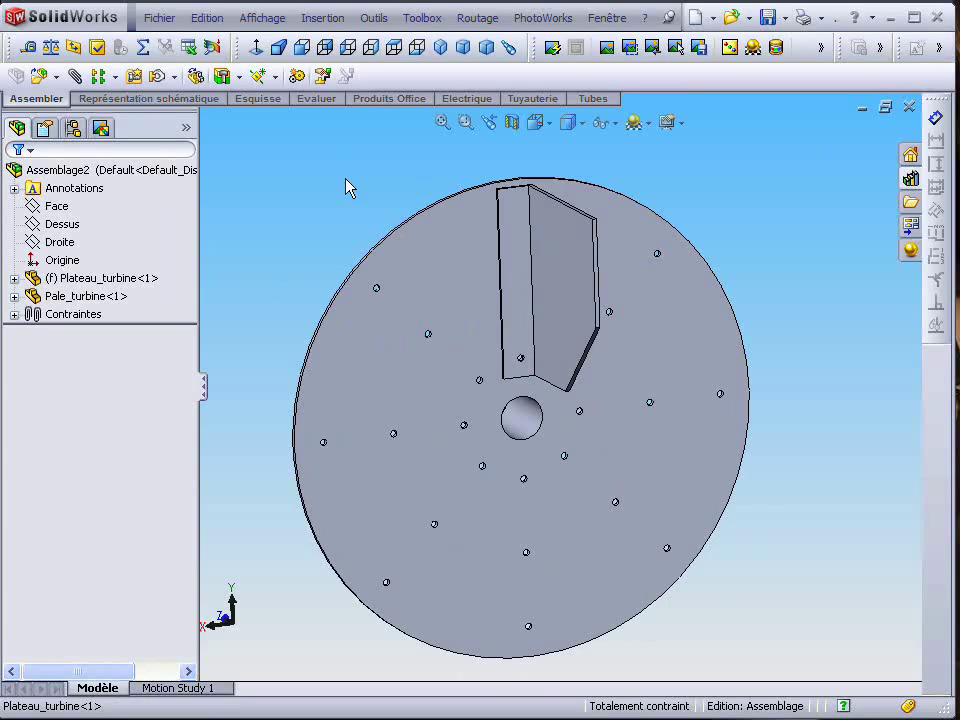
left_click(117, 78)
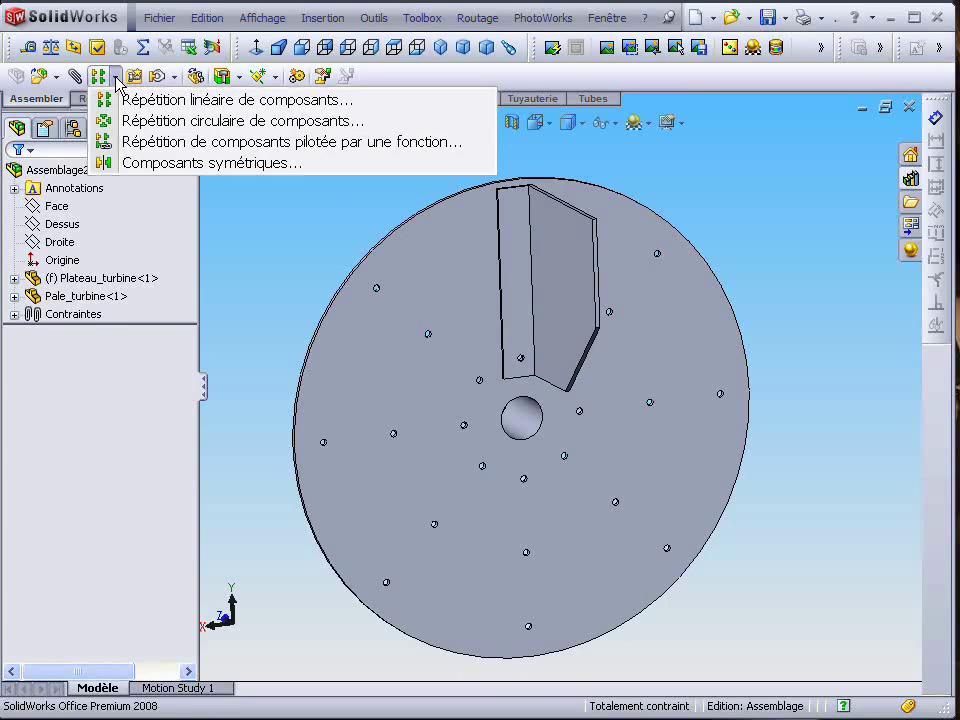
left_click(145, 121)
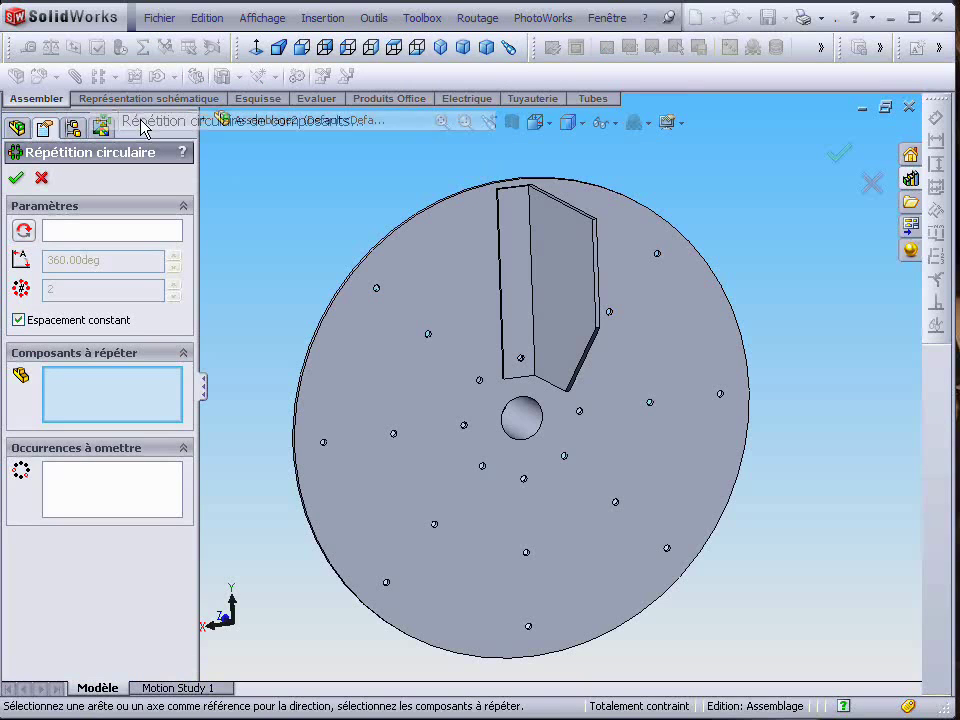
left_click(163, 241)
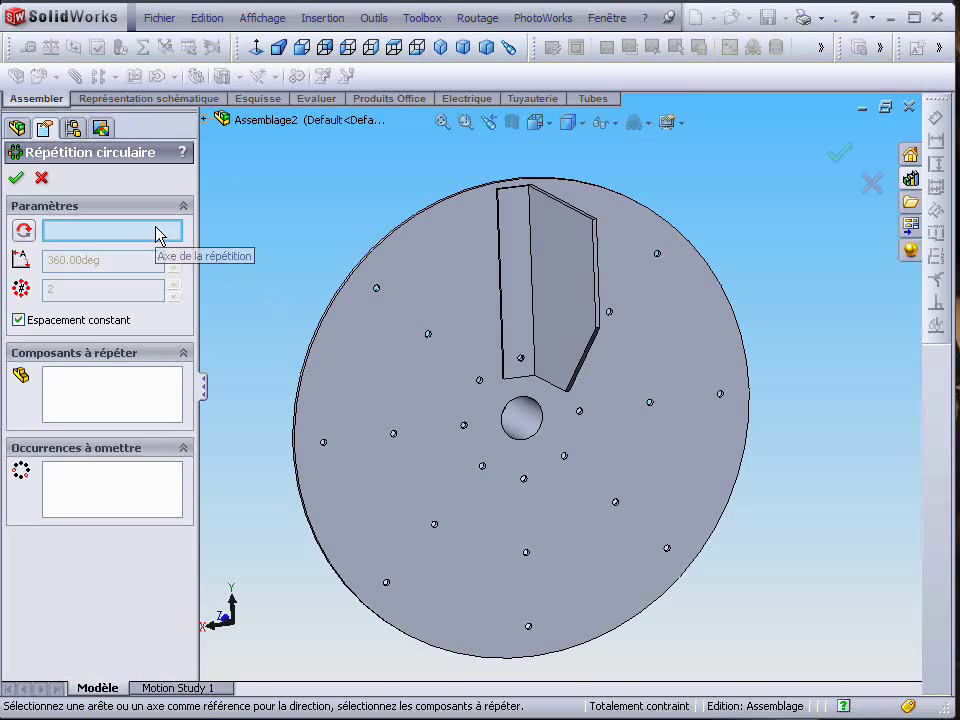
left_click(536, 422)
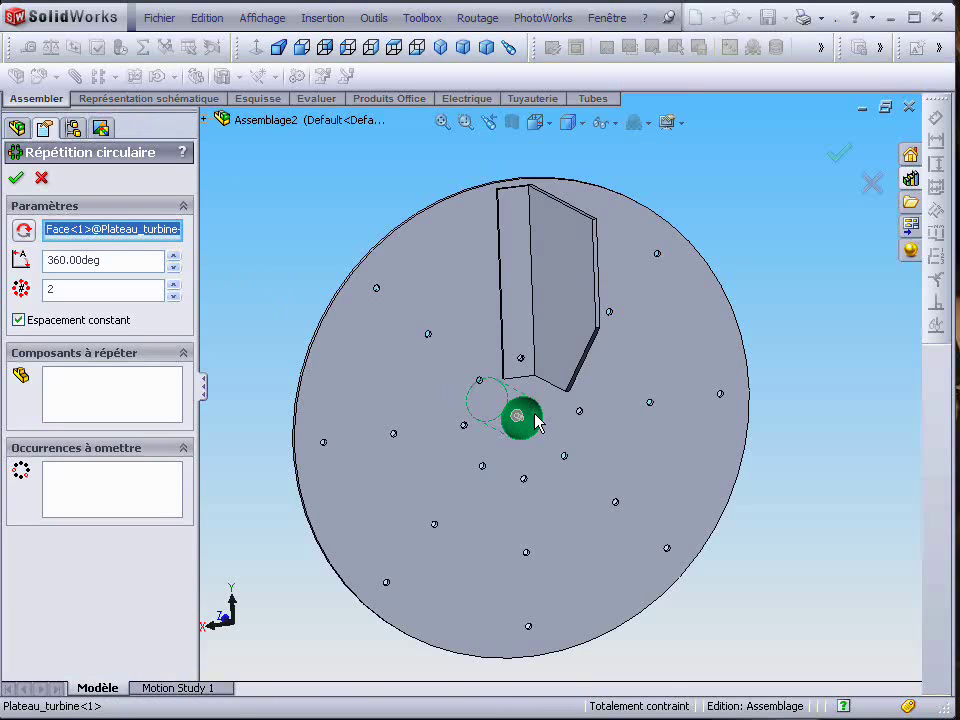
left_click(148, 399)
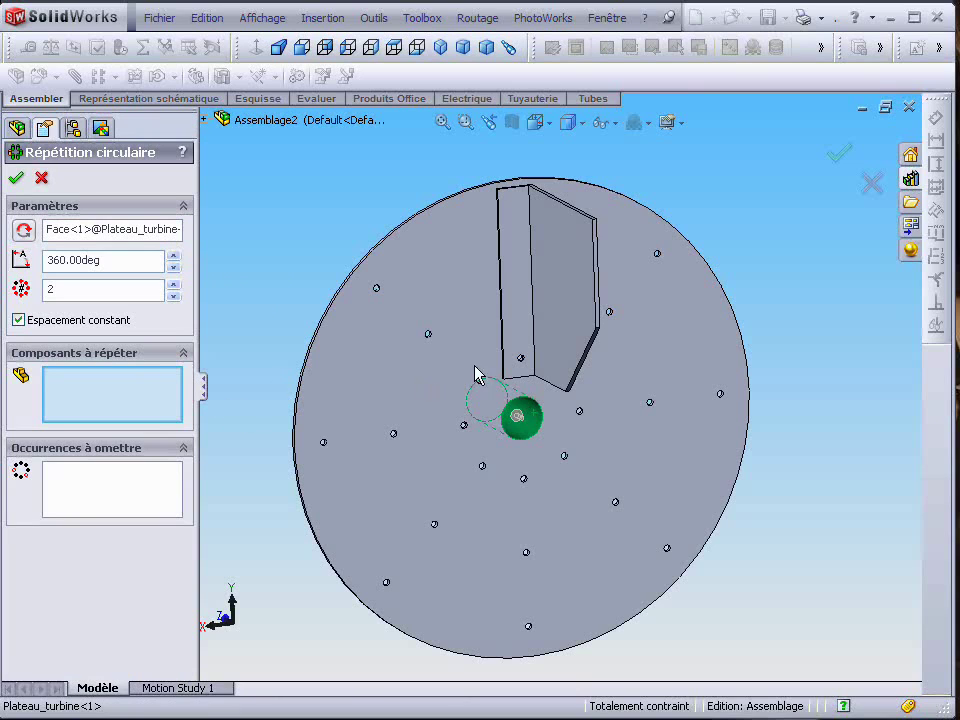
left_click(561, 287)
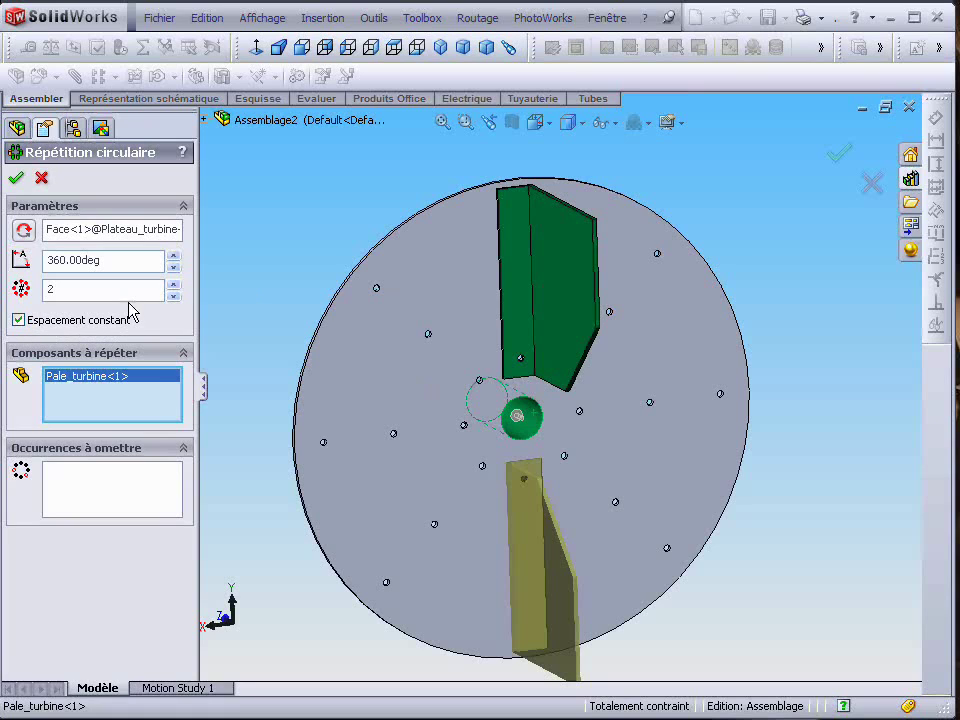
left_click(174, 285)
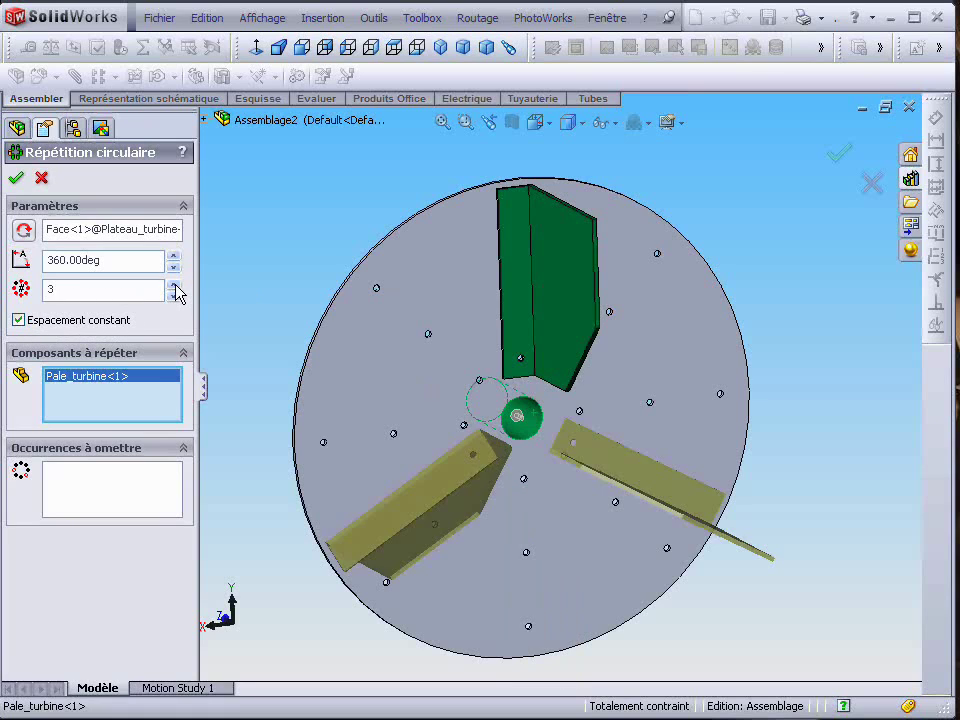
left_click(174, 285)
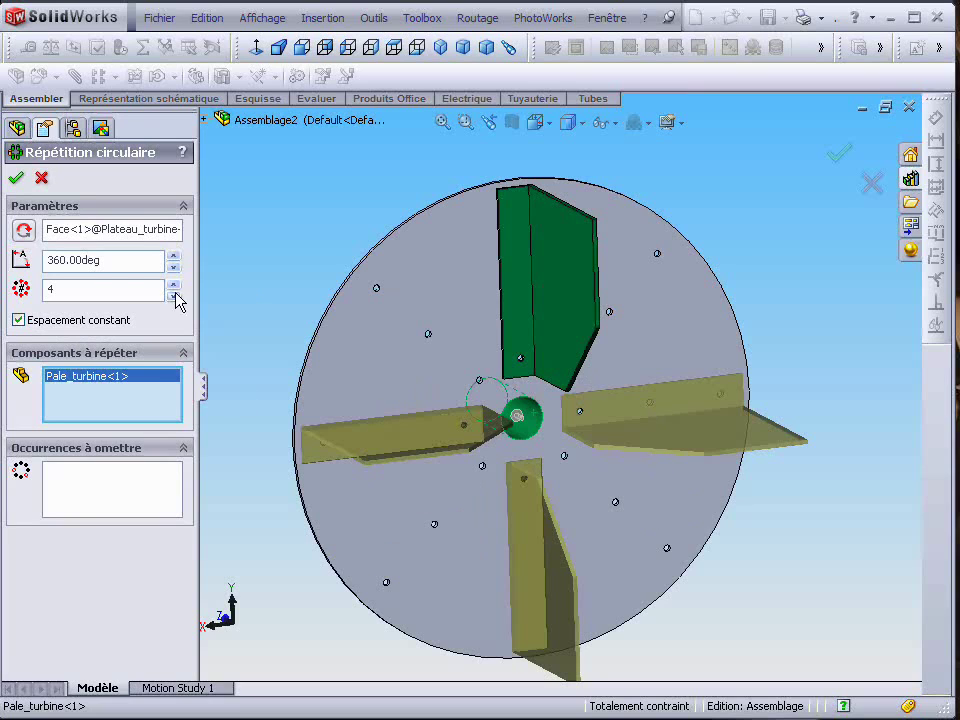
Try reducing the blade pattern's total angle to 313 degrees.
left_click(175, 268)
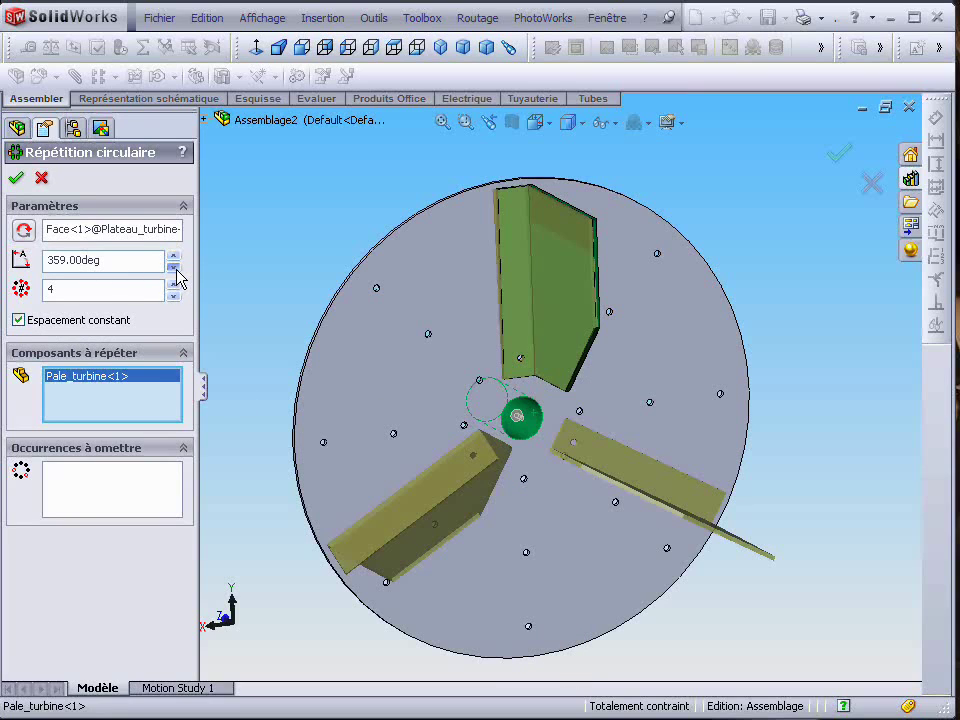
left_click(175, 268)
left_click(175, 268)
left_click(175, 268)
left_click(175, 268)
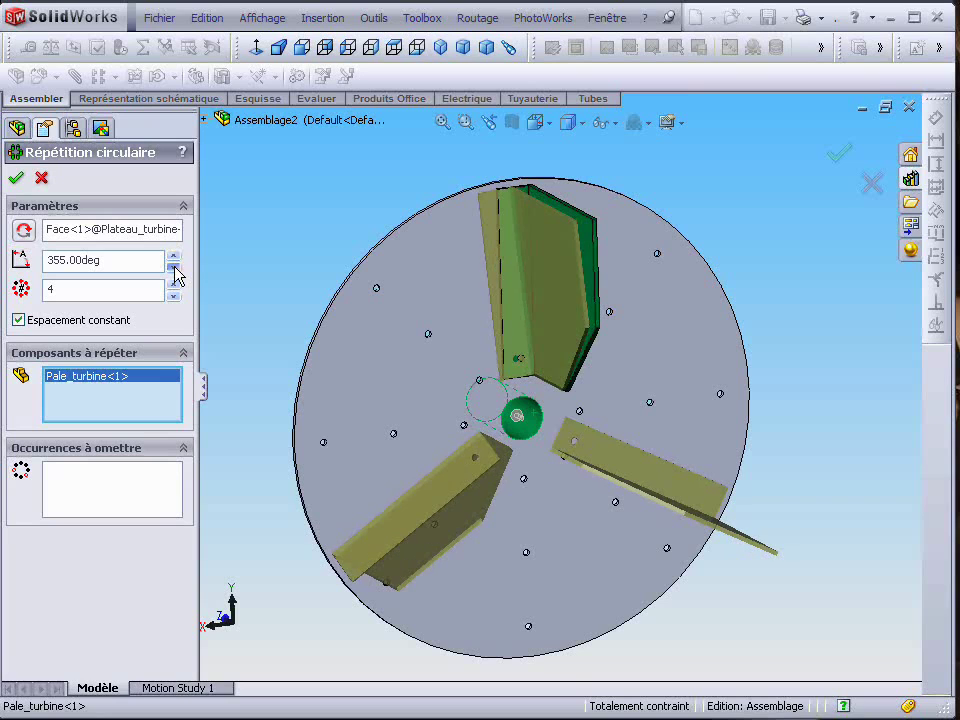
left_click(175, 268)
left_click(175, 256)
left_click(174, 256)
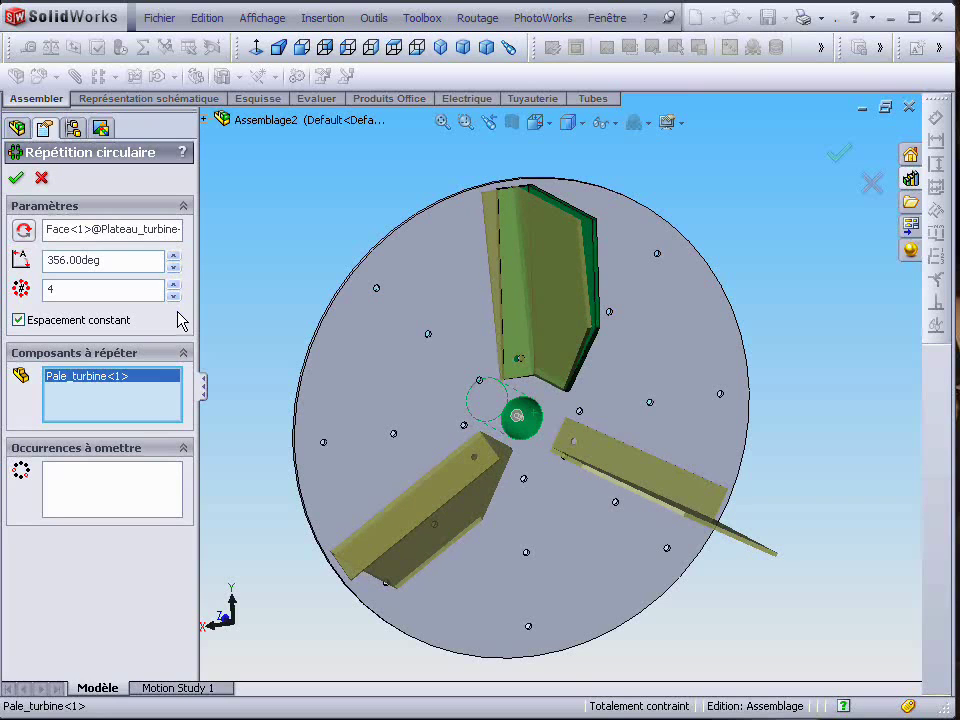
left_click(172, 269)
left_click_drag(172, 269, 171, 273)
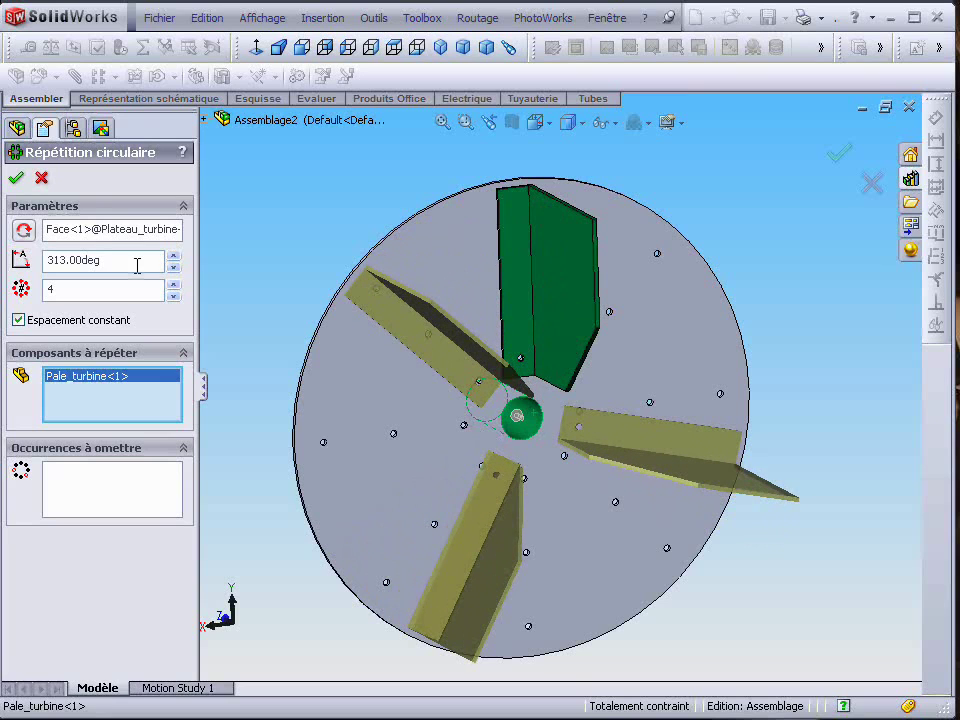
Try a total pattern angle of 180 degrees, and set it back to 360 degrees.
left_click(129, 264)
type("180")
key("Return")
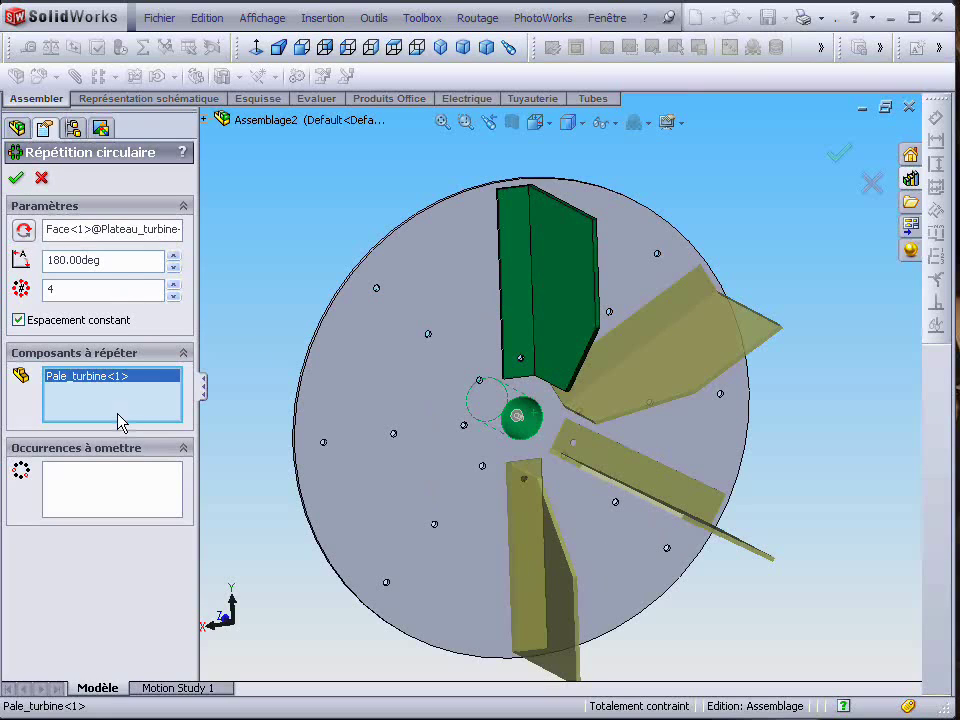
double_click(119, 265)
type("360")
key("Return")
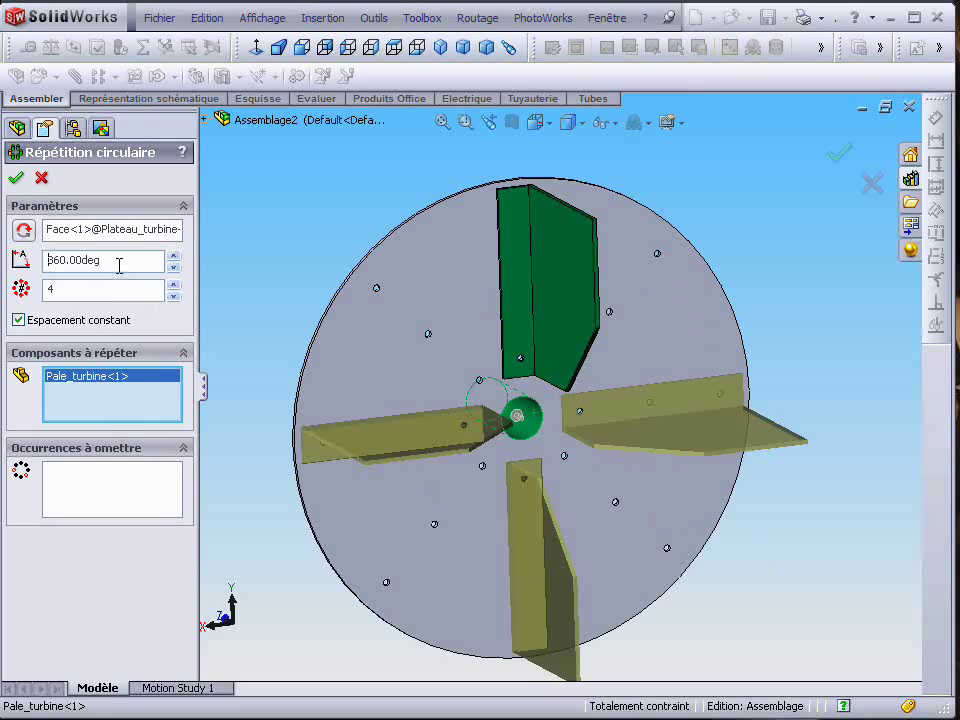
Set the blade pattern to 8 instances and create it.
left_click(174, 284)
left_click(174, 284)
left_click(174, 284)
left_click(174, 284)
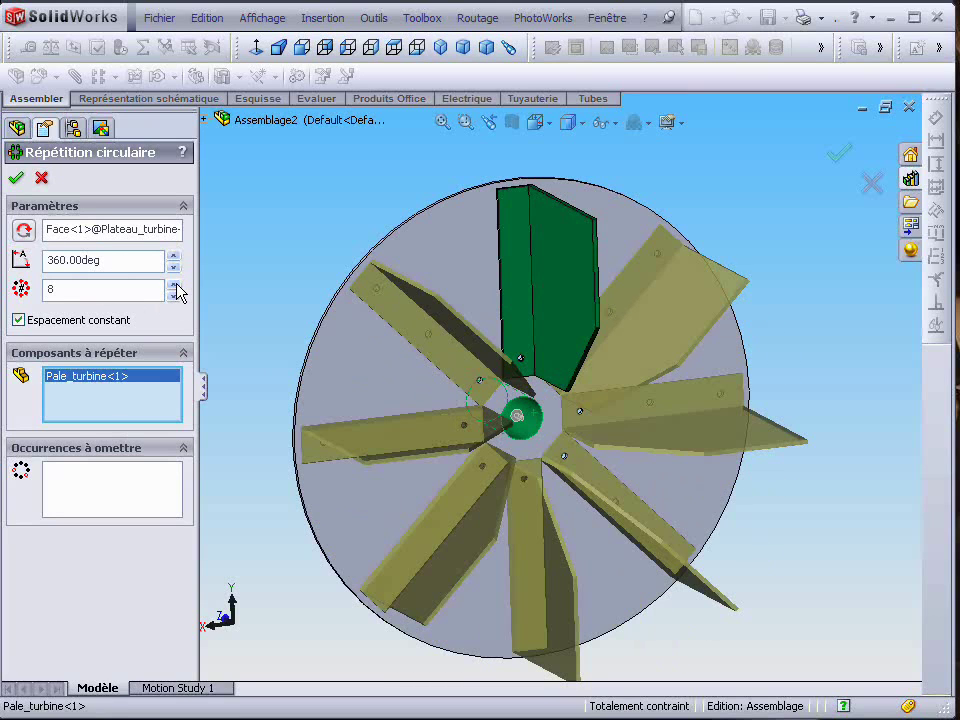
left_click(16, 180)
Open the original blade part for editing in the context of the assembly.
middle_click_drag(535, 357, 597, 388)
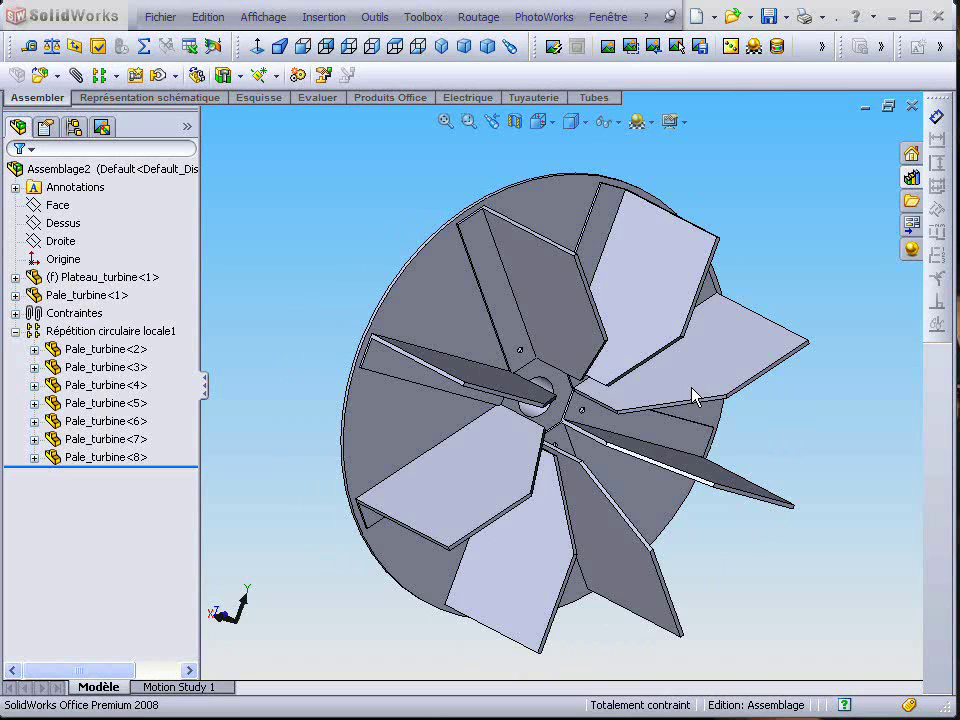
middle_click_drag(675, 375, 621, 377)
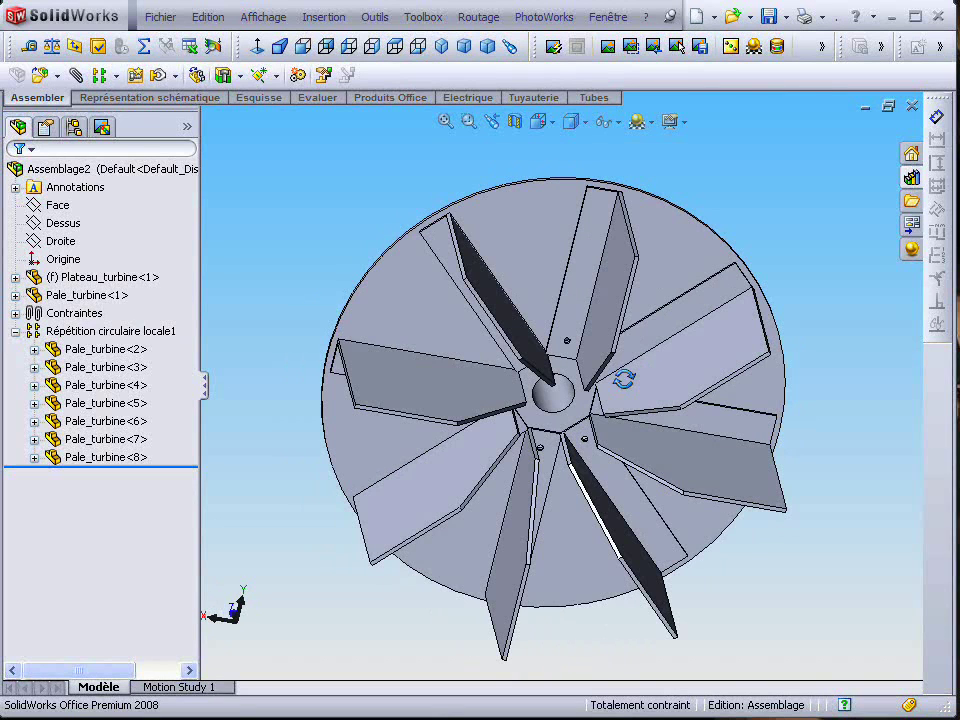
left_click(625, 252)
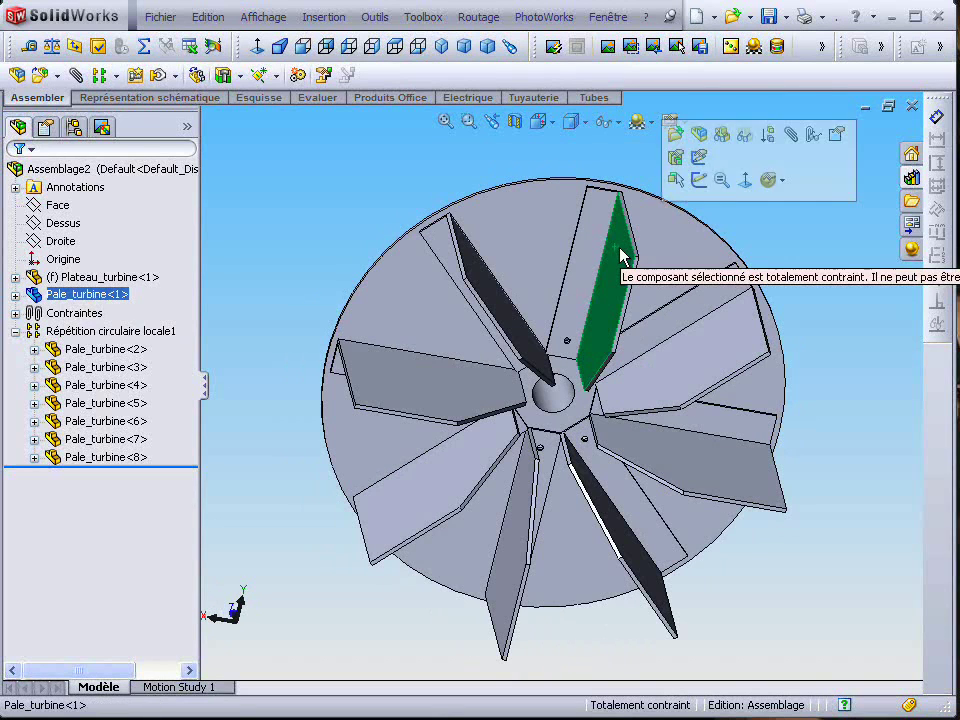
left_click(633, 168)
scroll(636, 266, "down", 4)
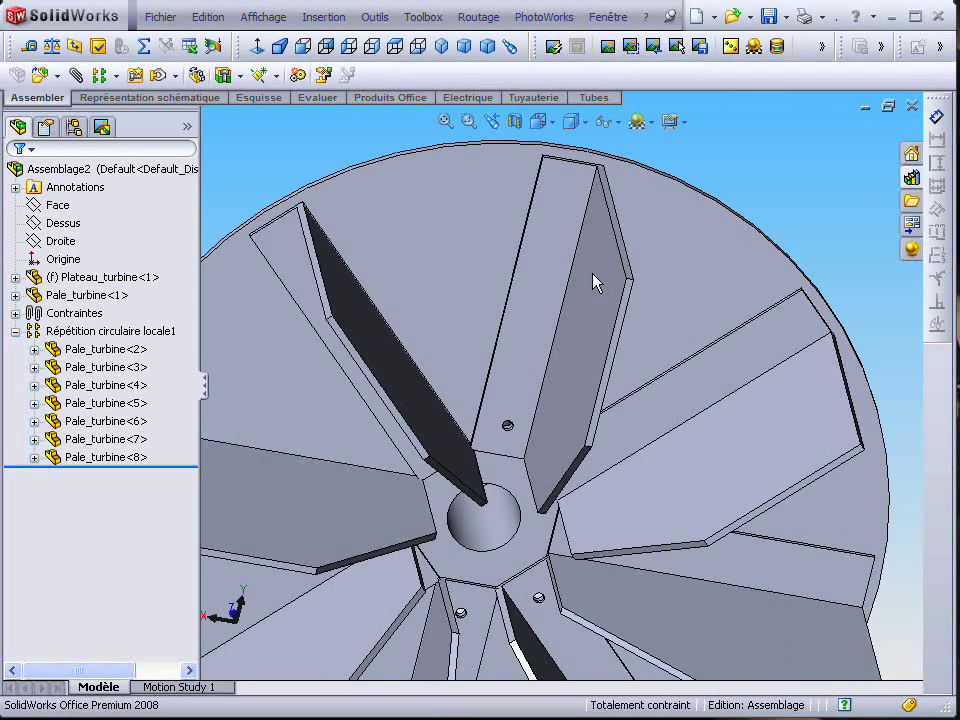
right_click(594, 282)
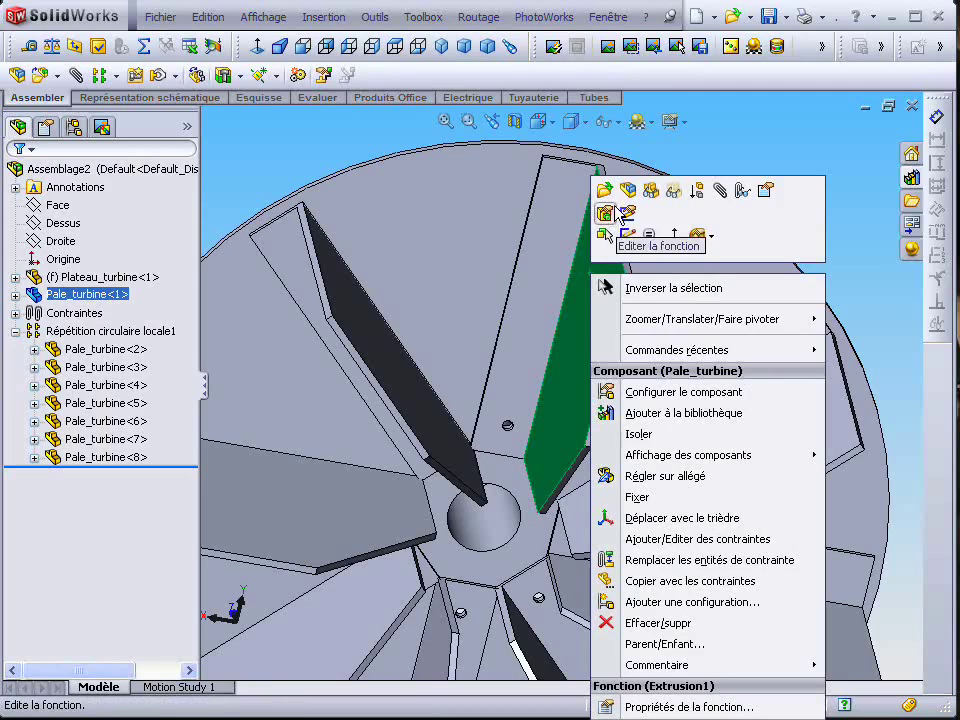
left_click(626, 212)
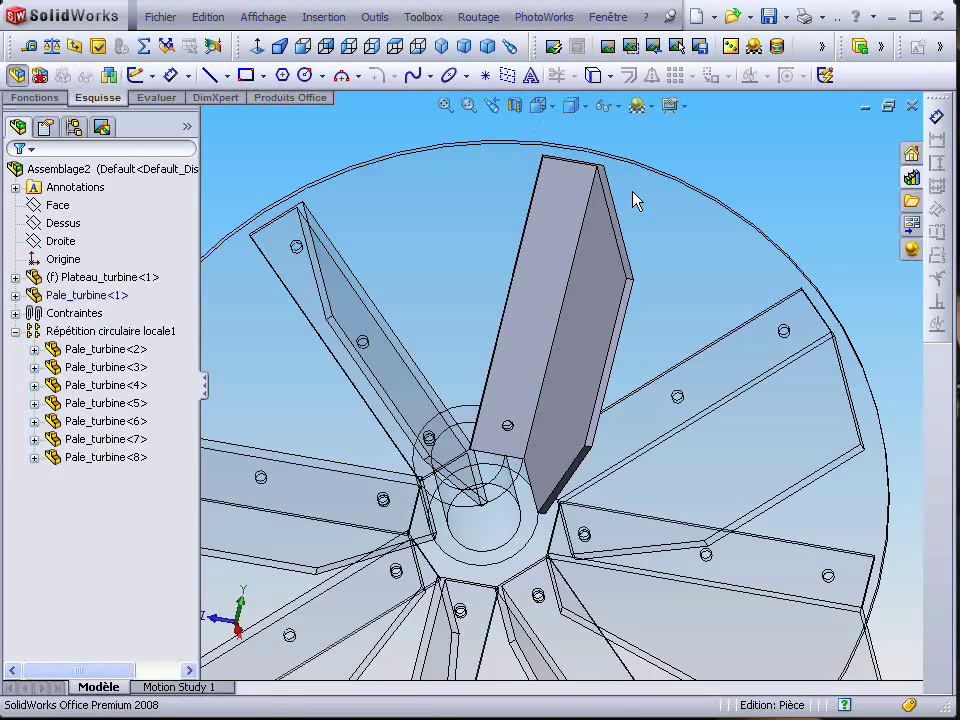
Open Esquisse3, the sketch of the blade's flange hole under Extrusion3, for editing.
middle_click_drag(611, 261, 553, 369)
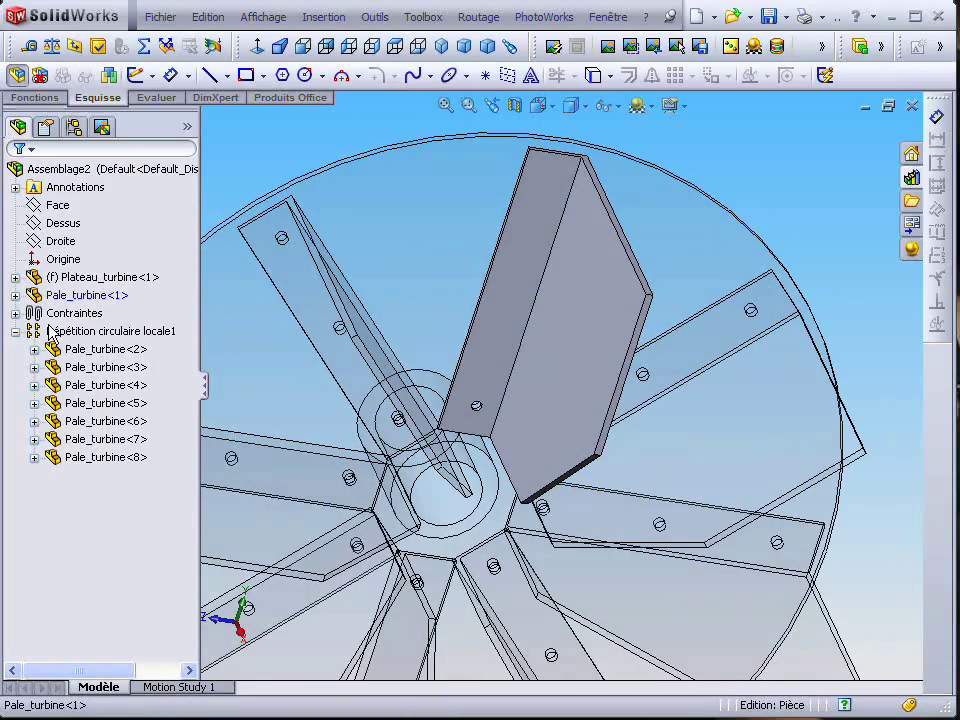
left_click(15, 296)
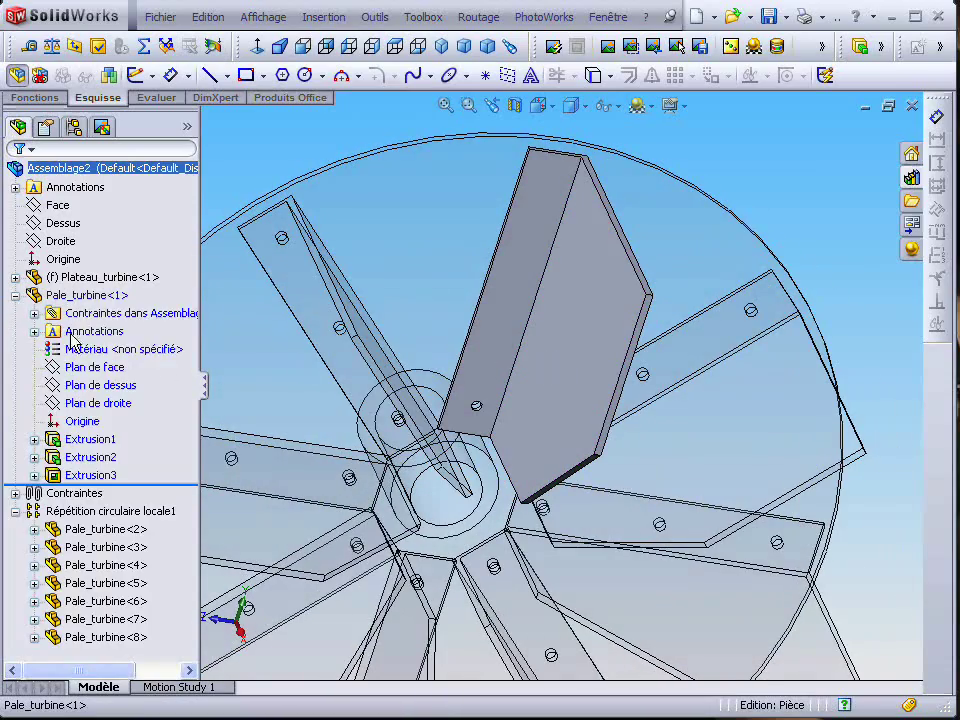
left_click(34, 476)
left_click(121, 494)
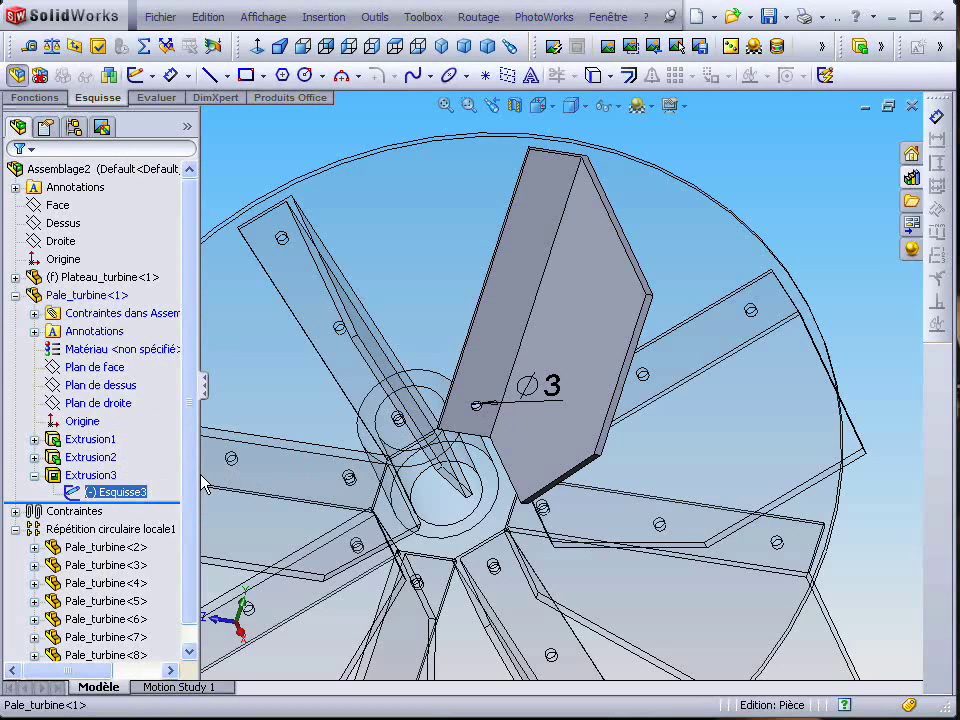
right_click(137, 500)
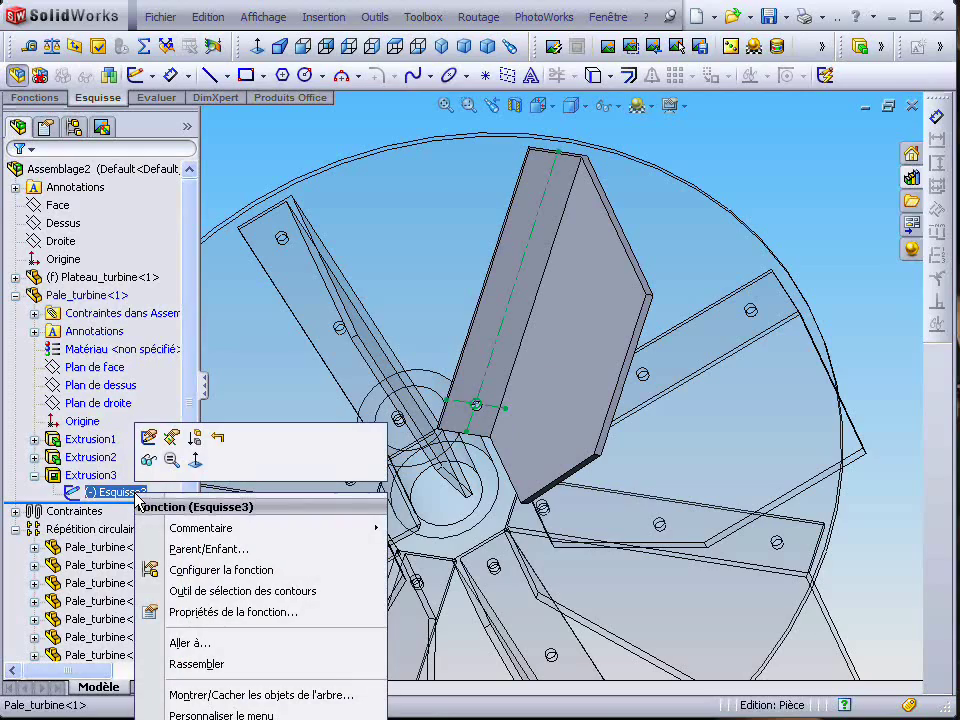
left_click(149, 438)
Show the hole sketch square-on in the Back (Arrière) view and display the model as wireframe with hidden edges shown.
mouse_move(470, 330)
middle_mouse_down()
mouse_move(523, 364)
mouse_move(649, 499)
mouse_move(511, 293)
middle_mouse_up()
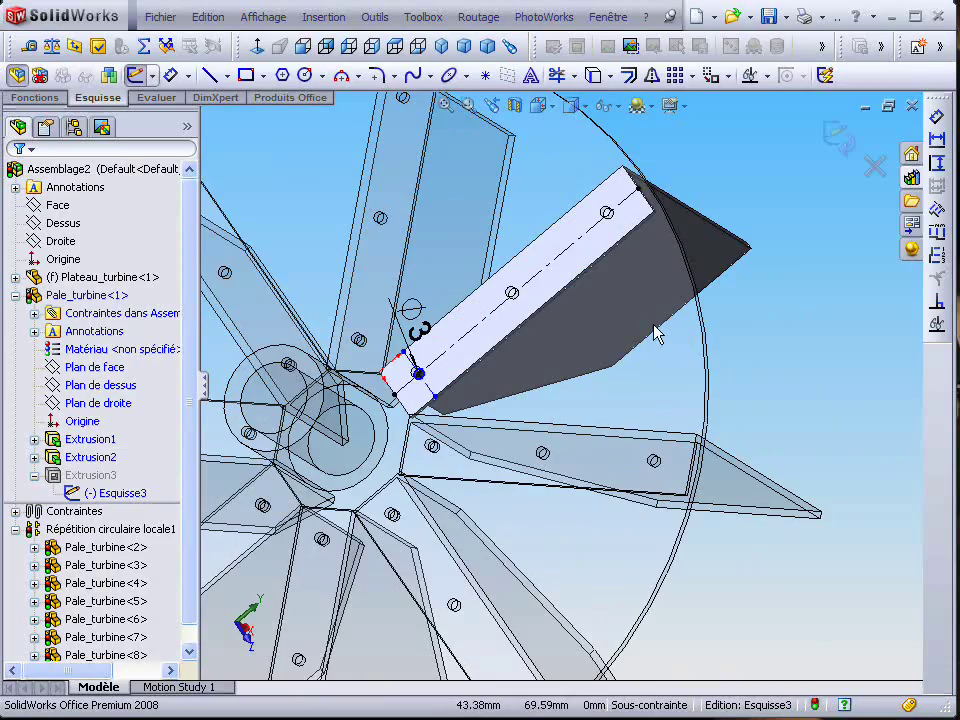
middle_click_drag(739, 456, 502, 424)
scroll(764, 418, "up", 3)
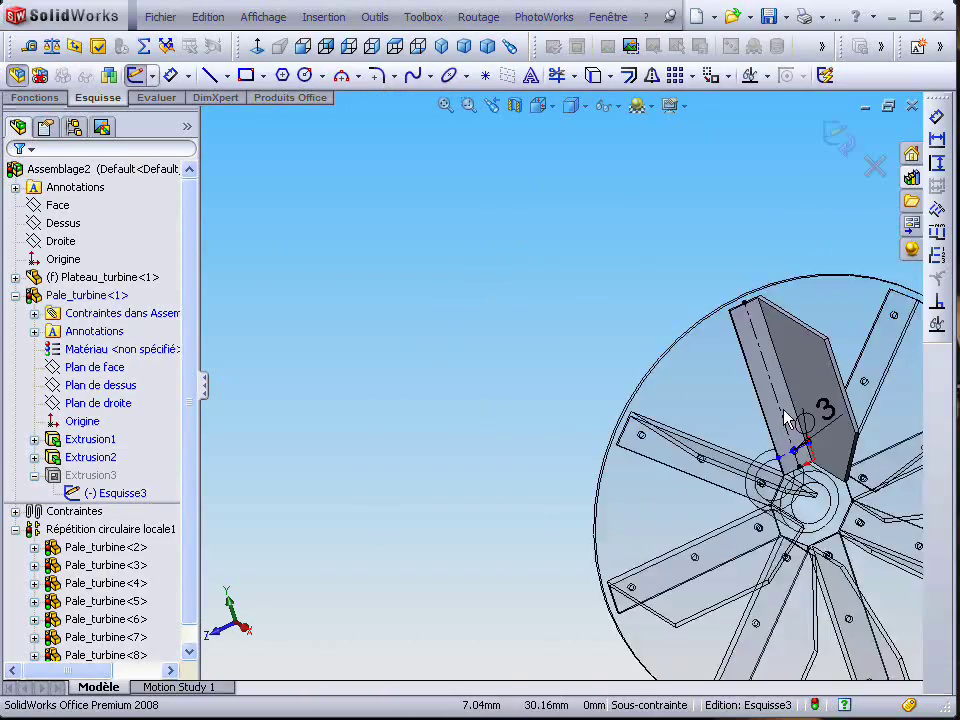
scroll(783, 420, "down", 2)
mouse_move(808, 473)
middle_mouse_down()
mouse_move(846, 429)
mouse_move(750, 454)
mouse_move(797, 432)
mouse_move(808, 456)
middle_mouse_up()
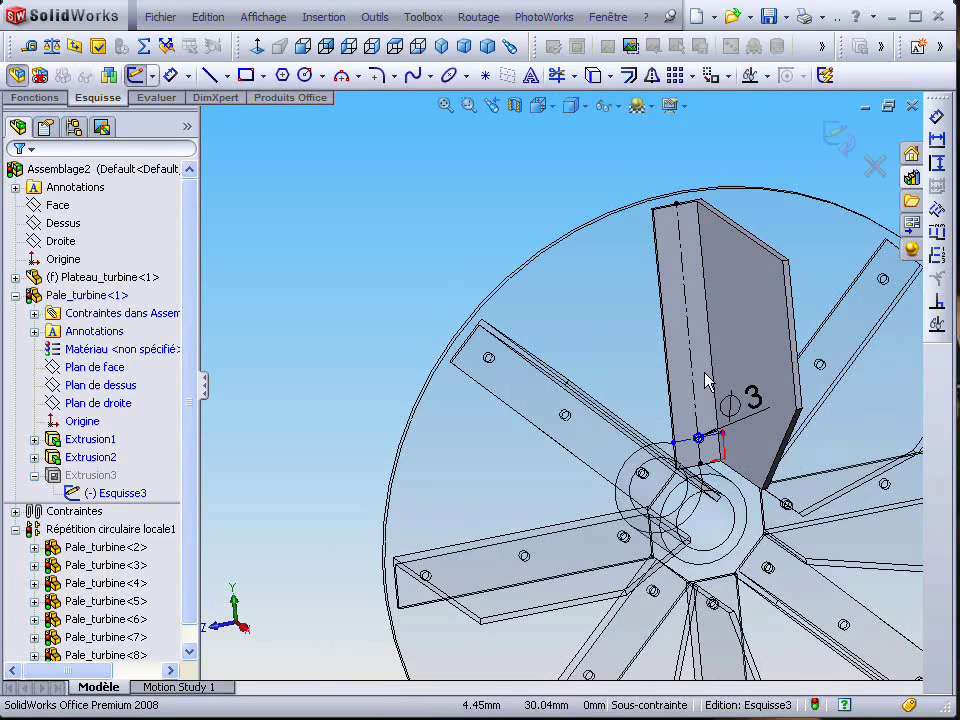
left_click(672, 260)
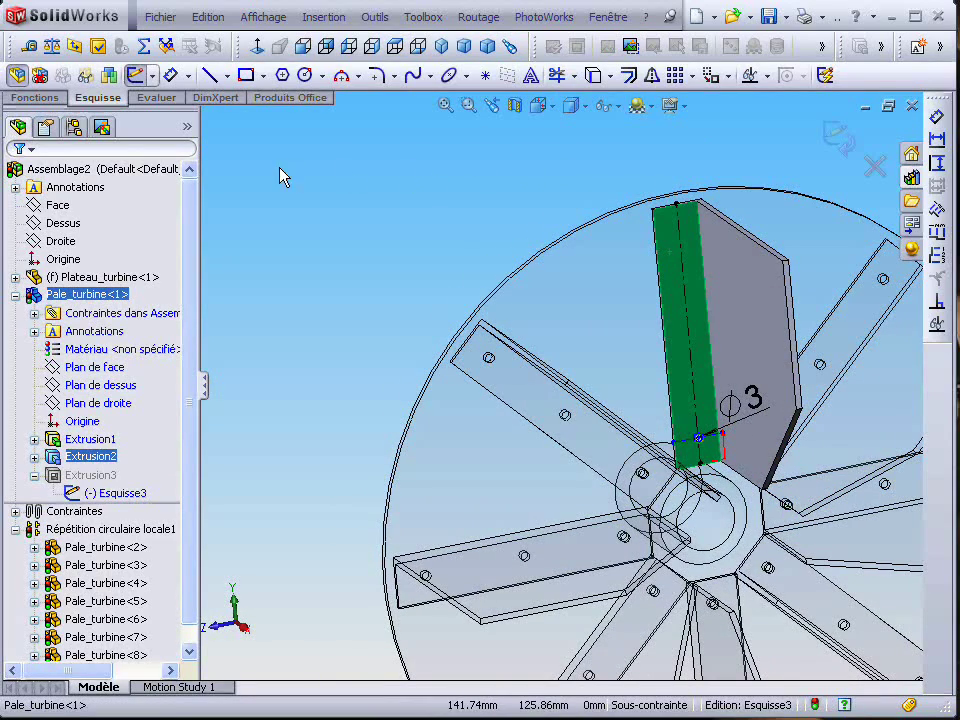
left_click(326, 46)
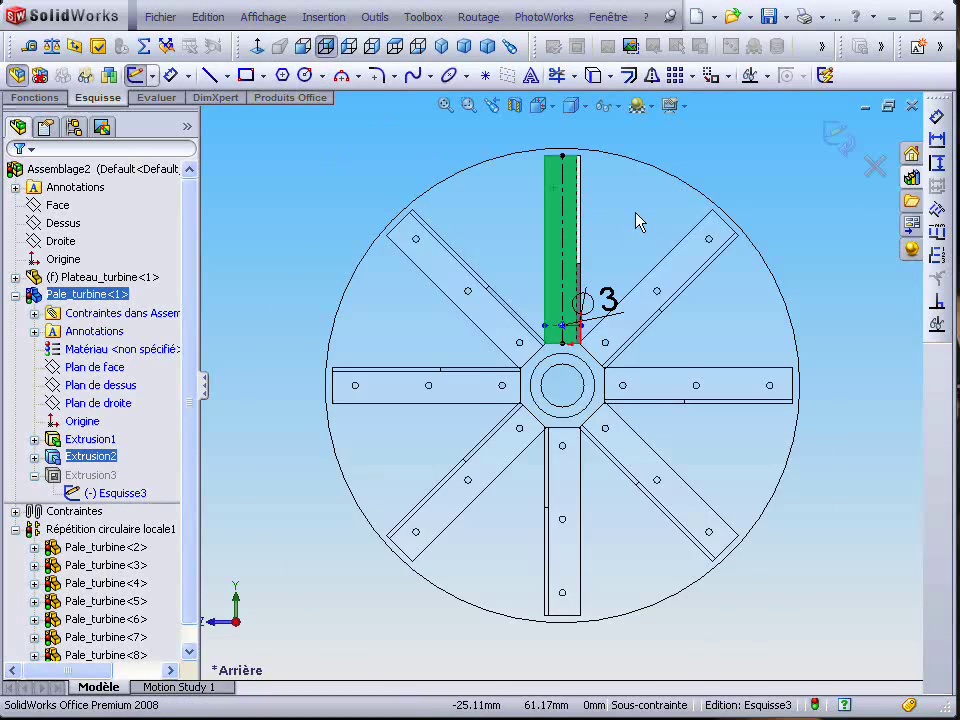
scroll(640, 222, "down", 5)
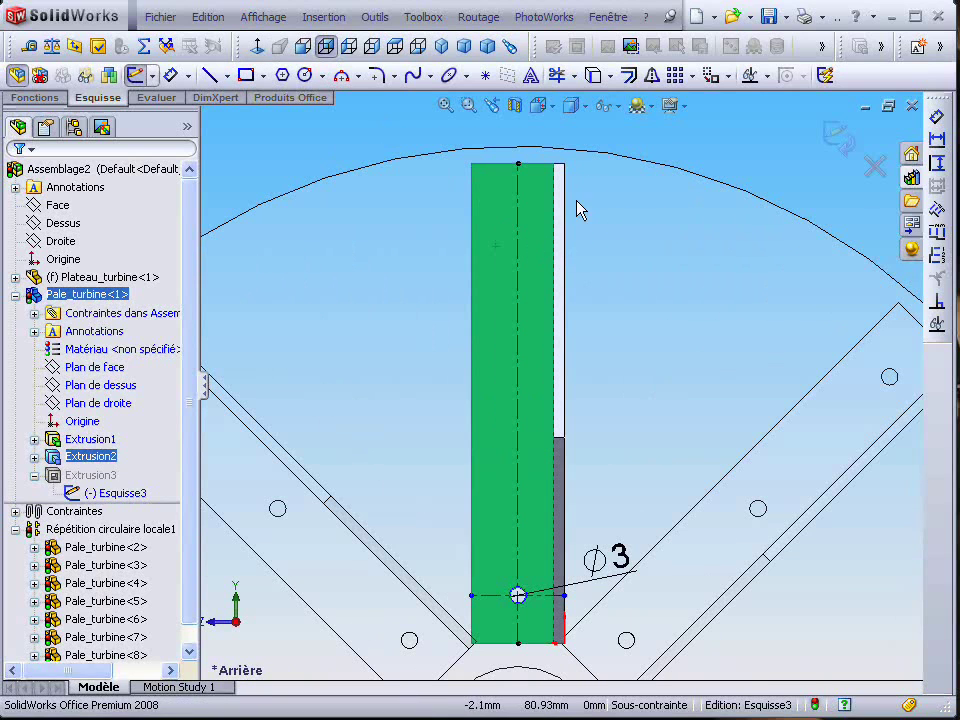
left_click(634, 143)
left_click(583, 106)
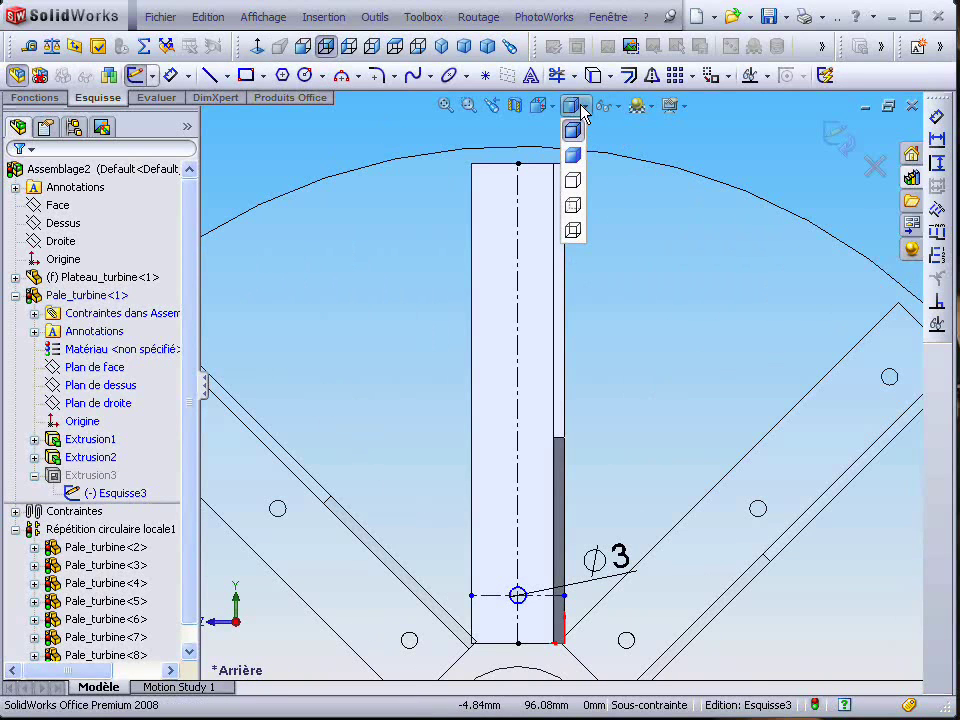
left_click(574, 231)
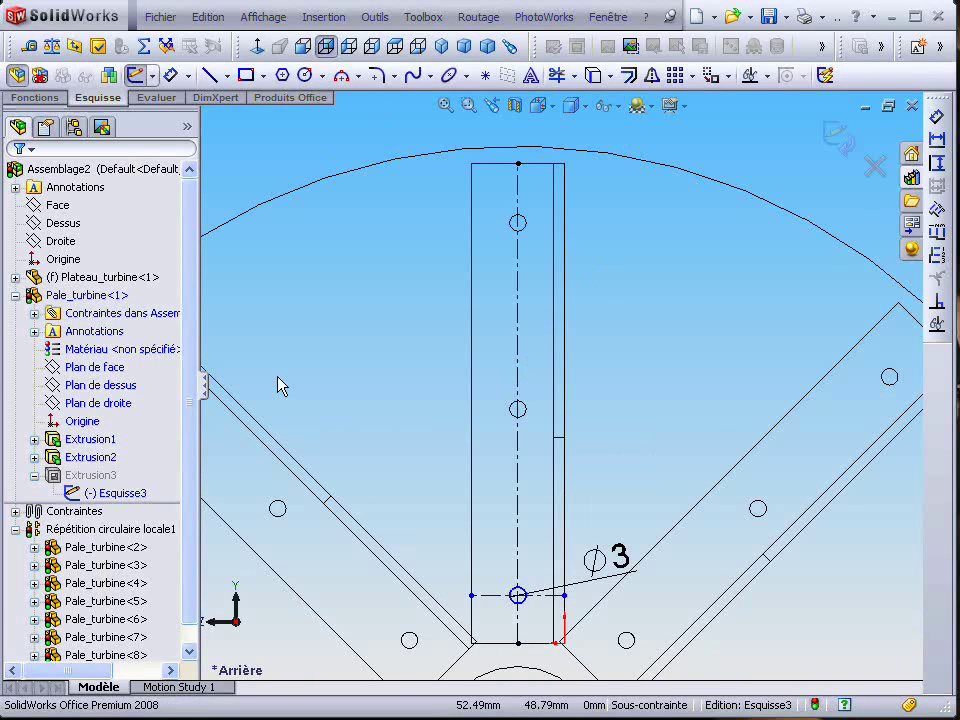
Draw two circles centred on the plate's middle and outer holes along the blade flange, with radii of about 3.05 and 3.12 mm.
left_click(305, 75)
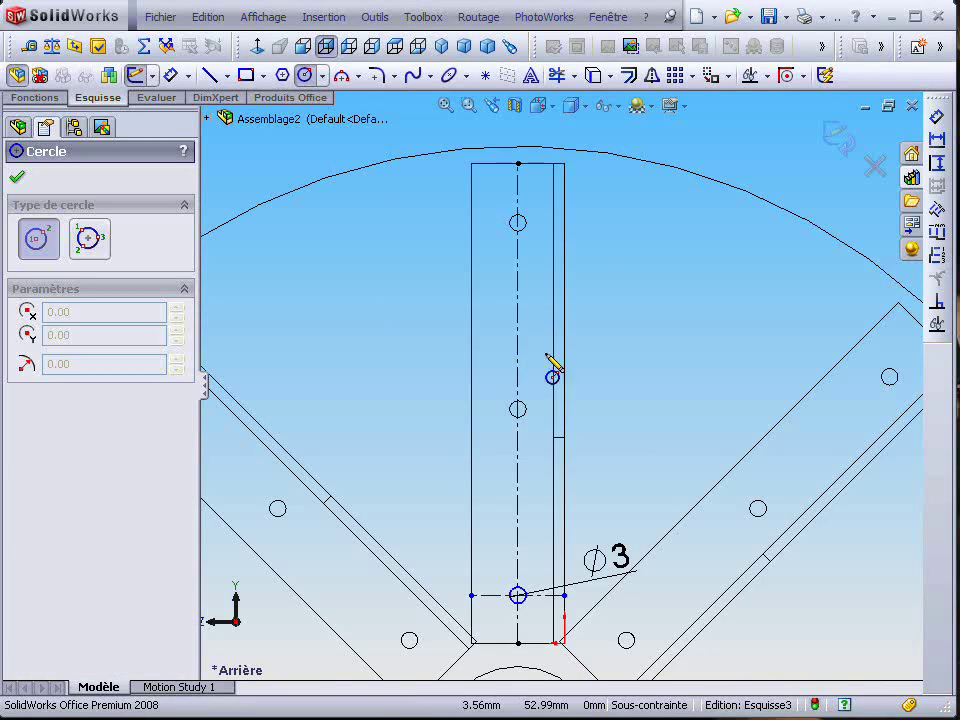
scroll(548, 410, "down", 4)
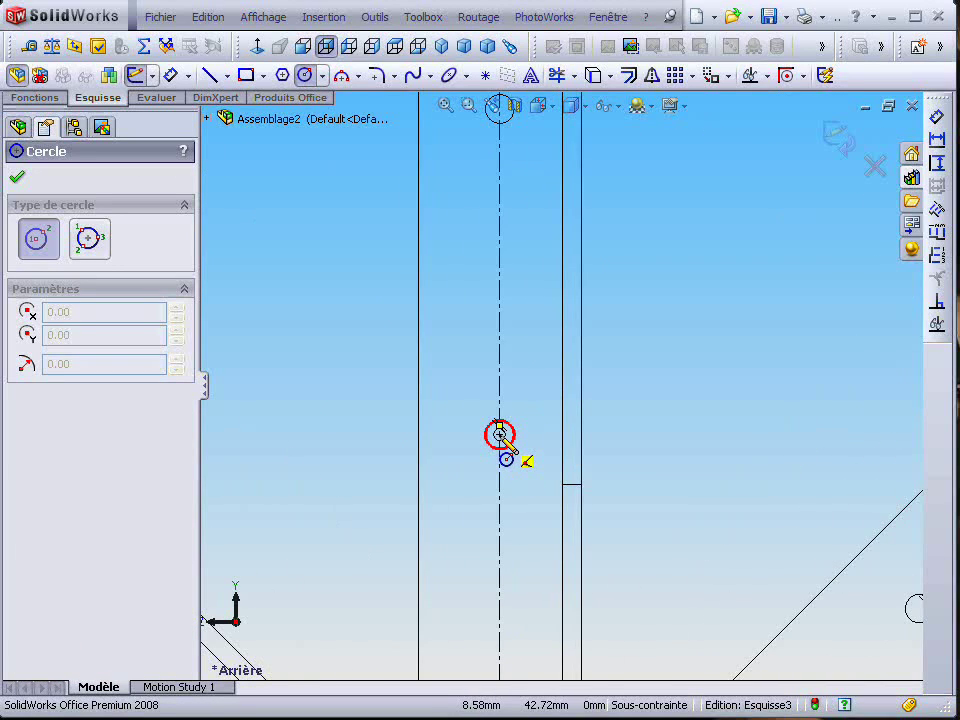
left_click(500, 435)
left_click(529, 437)
scroll(542, 420, "up", 4)
scroll(557, 223, "down", 3)
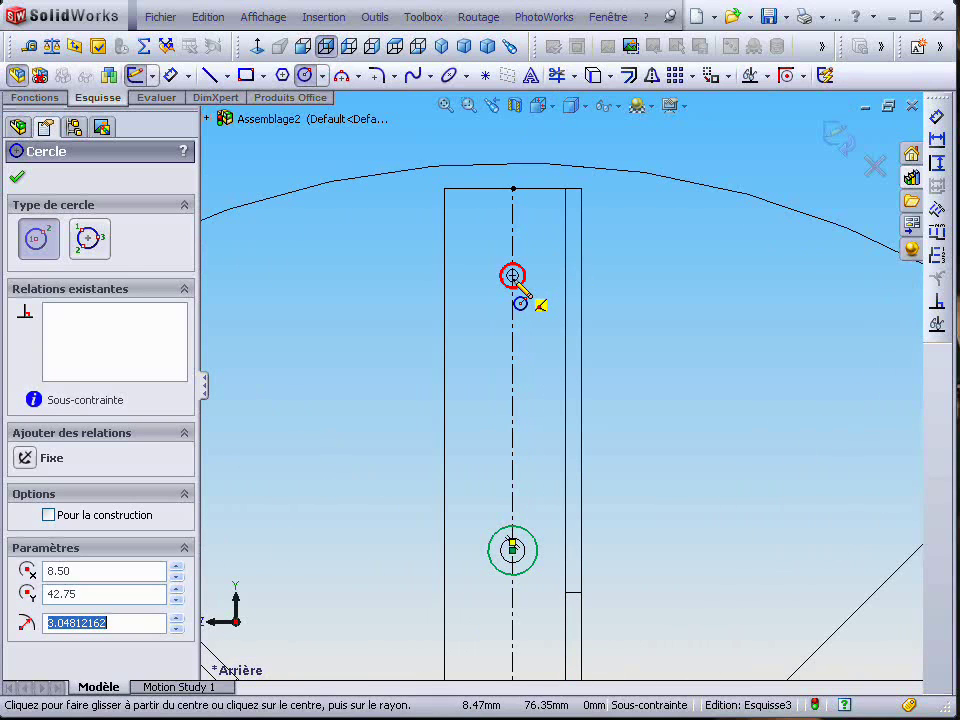
left_click(512, 275)
left_click(538, 278)
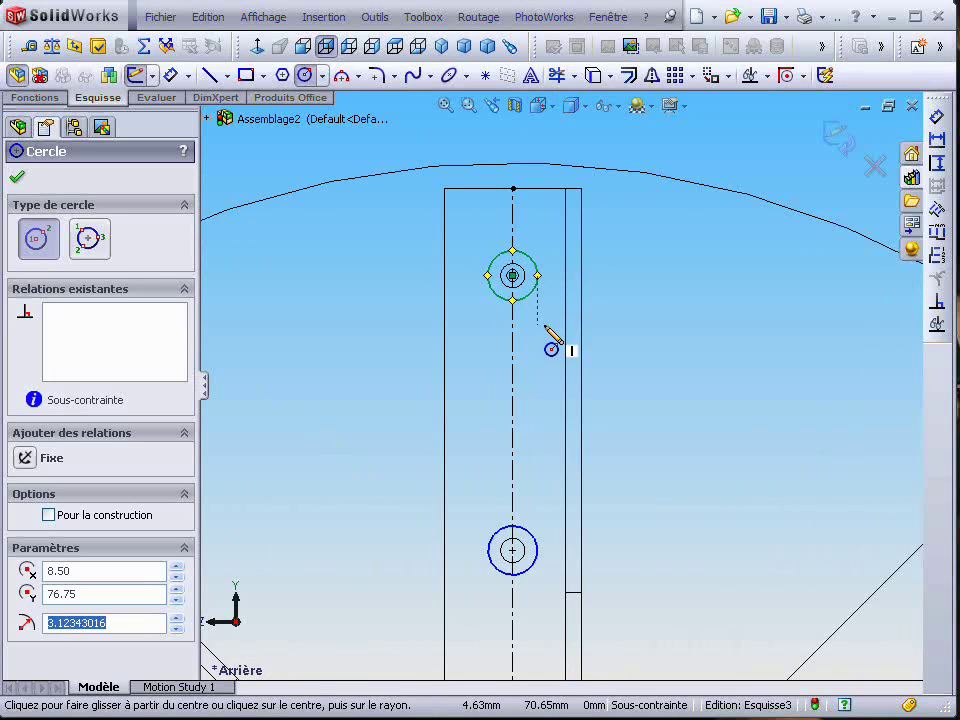
right_click(378, 293)
left_click(422, 304)
Apply an Equal (Egale) relation between the dimensioned 3 mm hole circle and the two new circles.
scroll(564, 489, "up", 5)
scroll(560, 505, "down", 5)
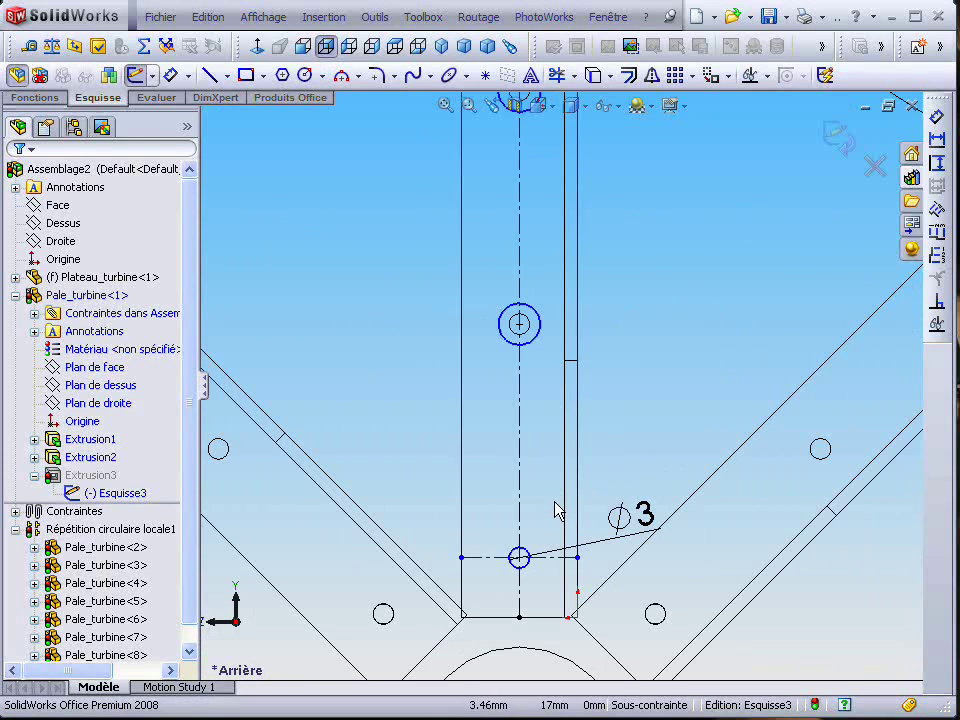
left_click(521, 560)
left_click(537, 344, "ctrl")
scroll(546, 130, "up", 3)
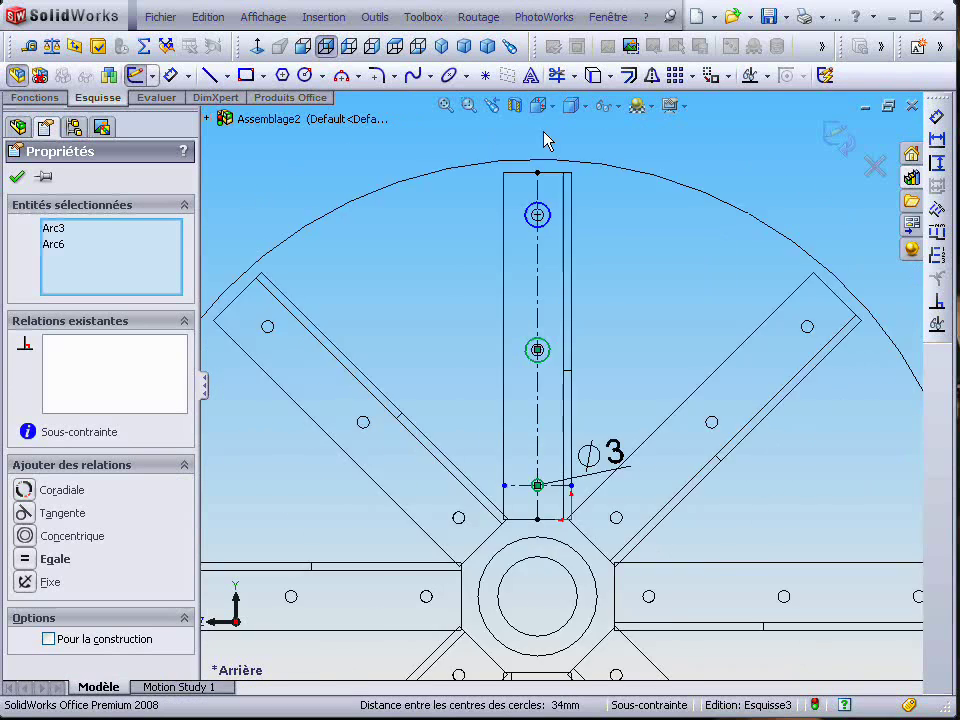
scroll(546, 130, "down", 2)
left_click(547, 285, "ctrl")
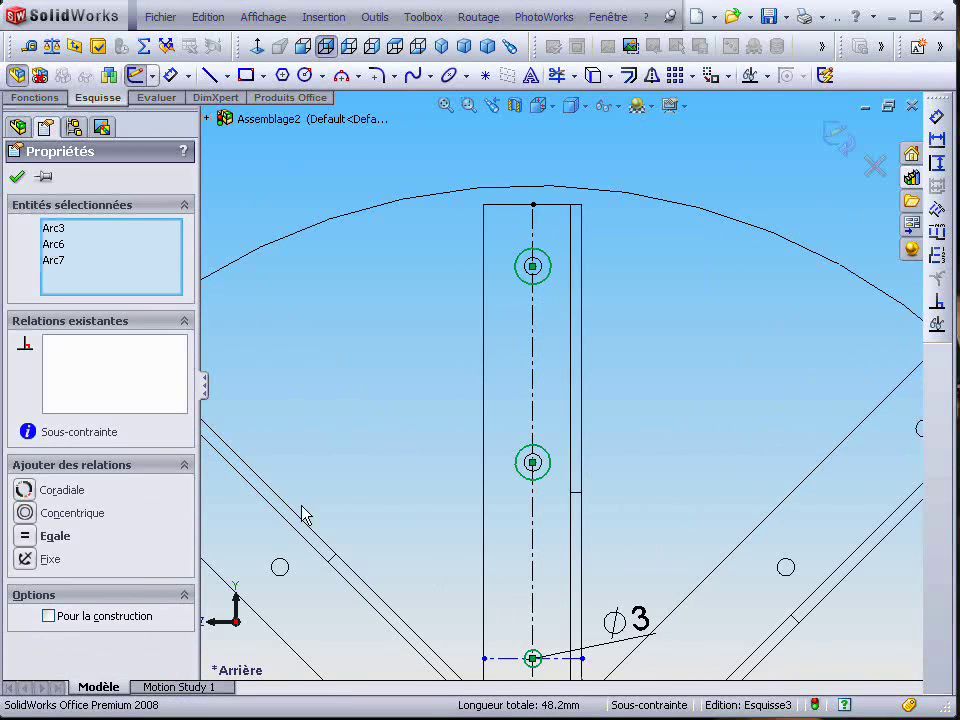
left_click(27, 538)
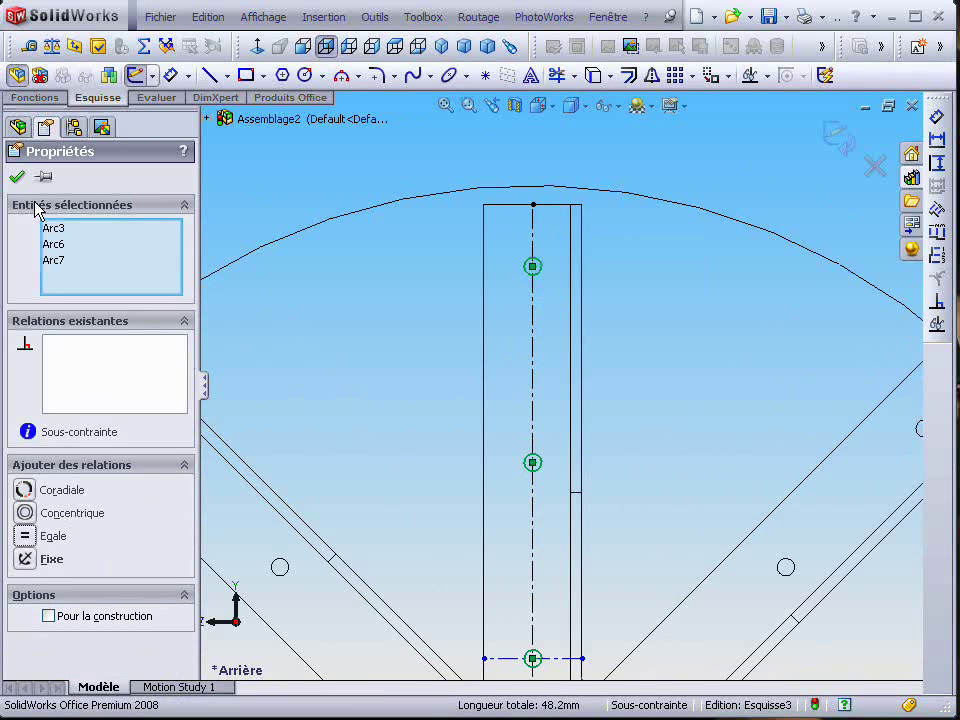
left_click(16, 177)
Exit the hole sketch to rebuild the blade's cut, and switch the display to shaded with edges.
middle_click_drag(598, 415, 628, 420)
scroll(475, 332, "up", 4)
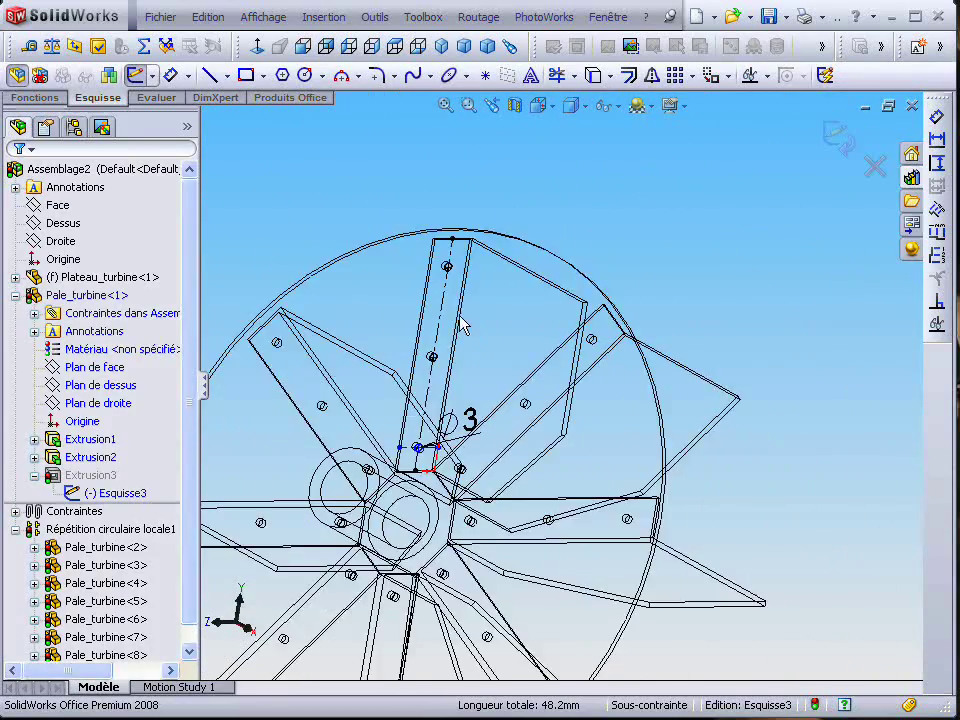
scroll(460, 318, "down", 3)
left_click(845, 145)
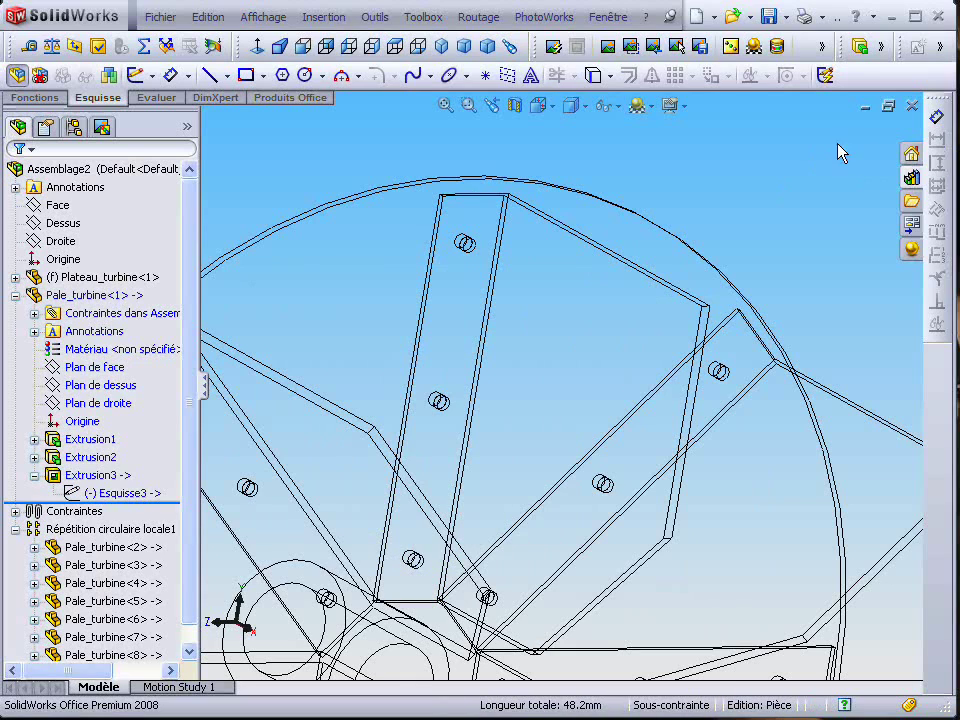
left_click(571, 106)
left_click(573, 129)
mouse_move(573, 427)
middle_mouse_down()
mouse_move(499, 422)
mouse_move(566, 428)
middle_mouse_up()
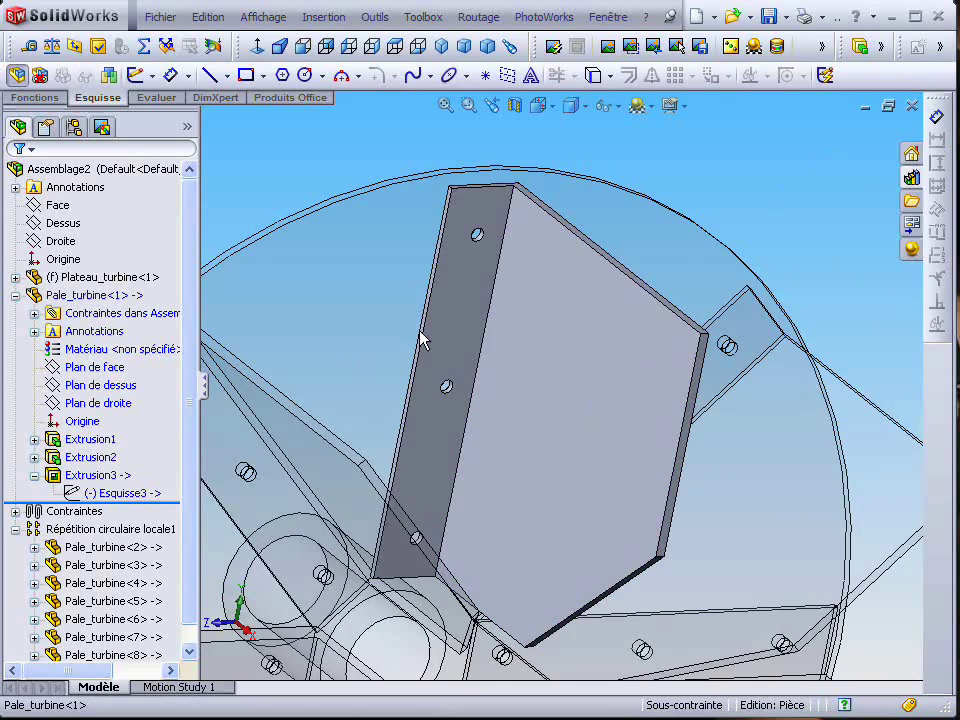
Leave part editing and return to editing the assembly Assemblage2.
scroll(420, 340, "up", 4)
scroll(505, 422, "down", 3)
right_click(393, 176)
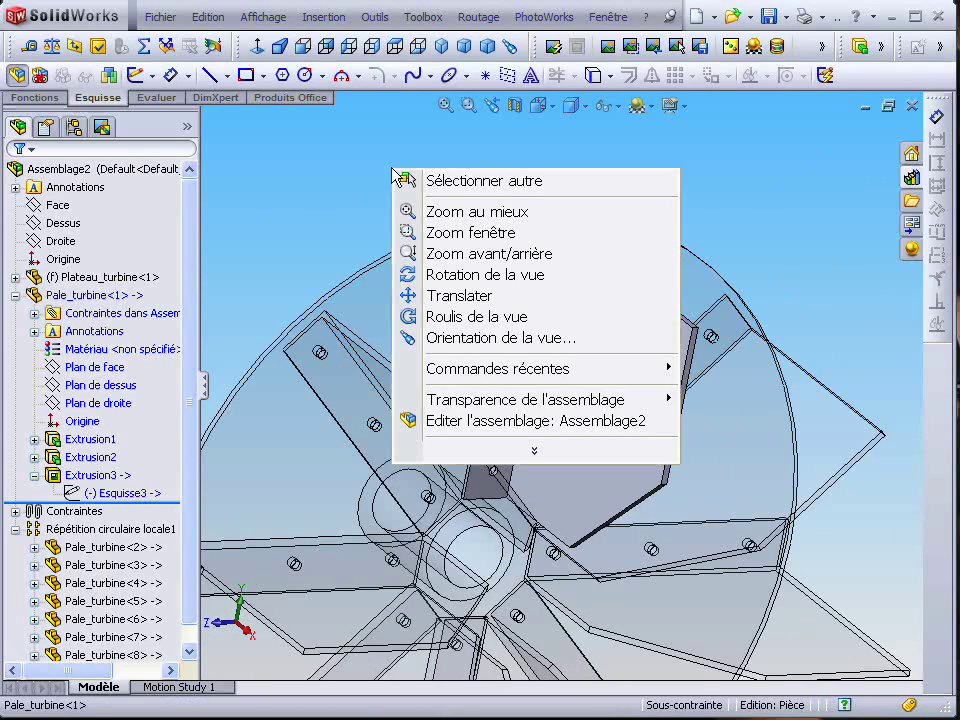
mouse_move(479, 407)
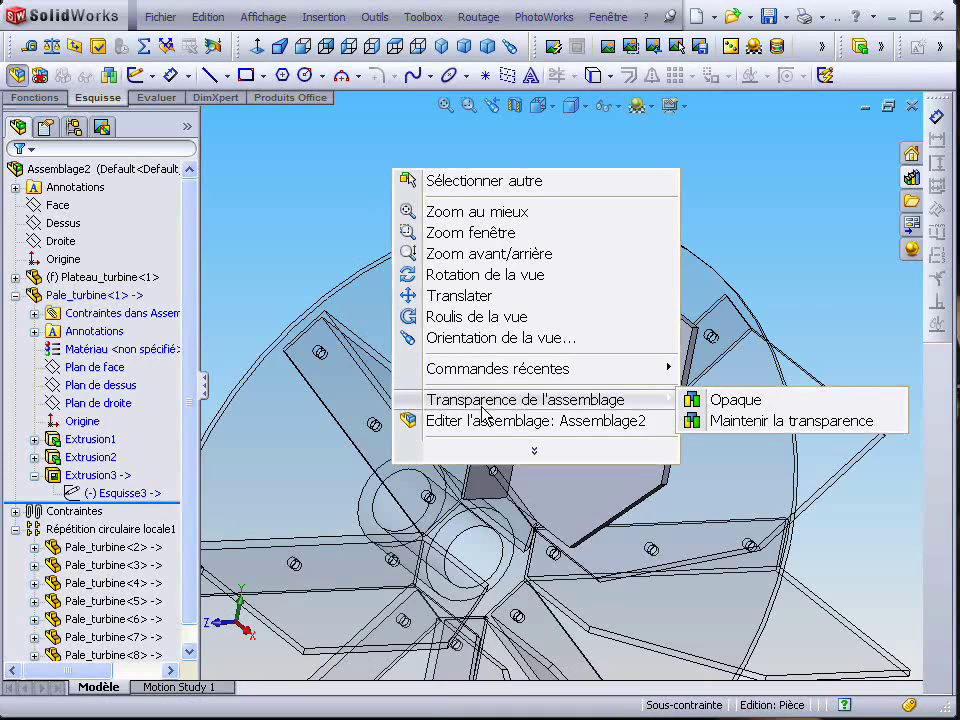
left_click(487, 424)
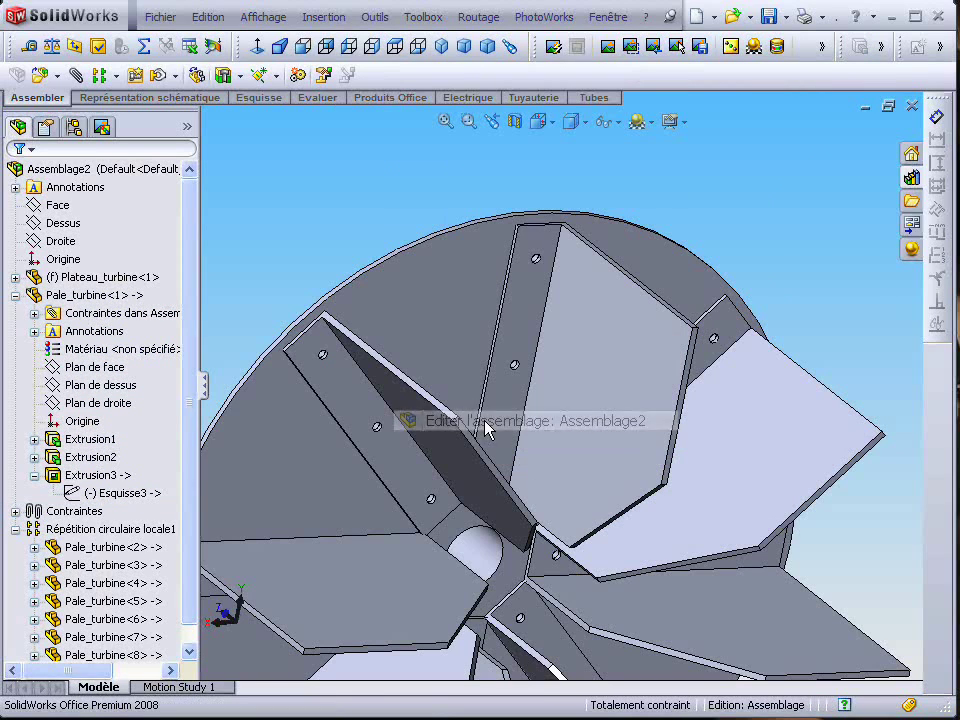
Examine the turbine from several angles to check the flange holes on all eight patterned blades.
scroll(508, 449, "up", 4)
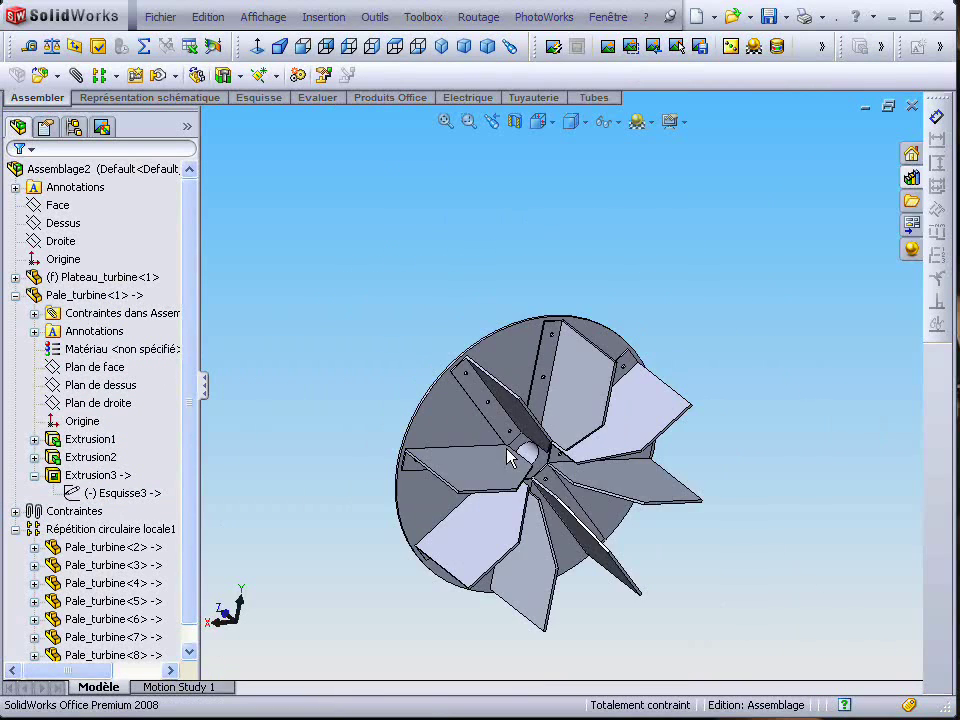
scroll(557, 495, "down", 2)
middle_click_drag(557, 495, 520, 471)
middle_click_drag(457, 437, 515, 403)
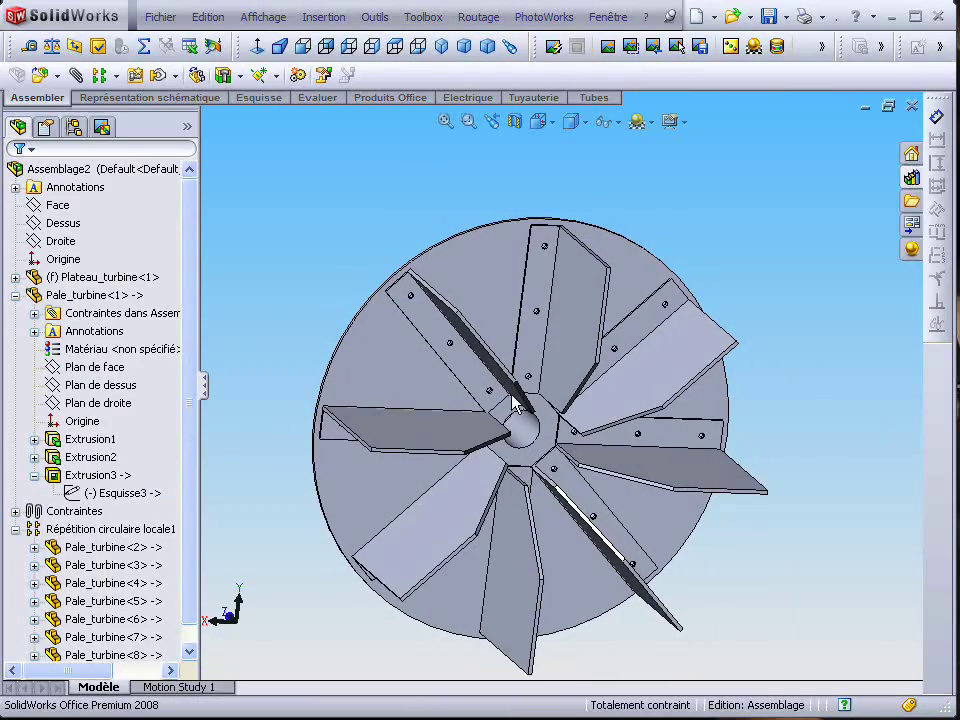
middle_click_drag(566, 322, 561, 281)
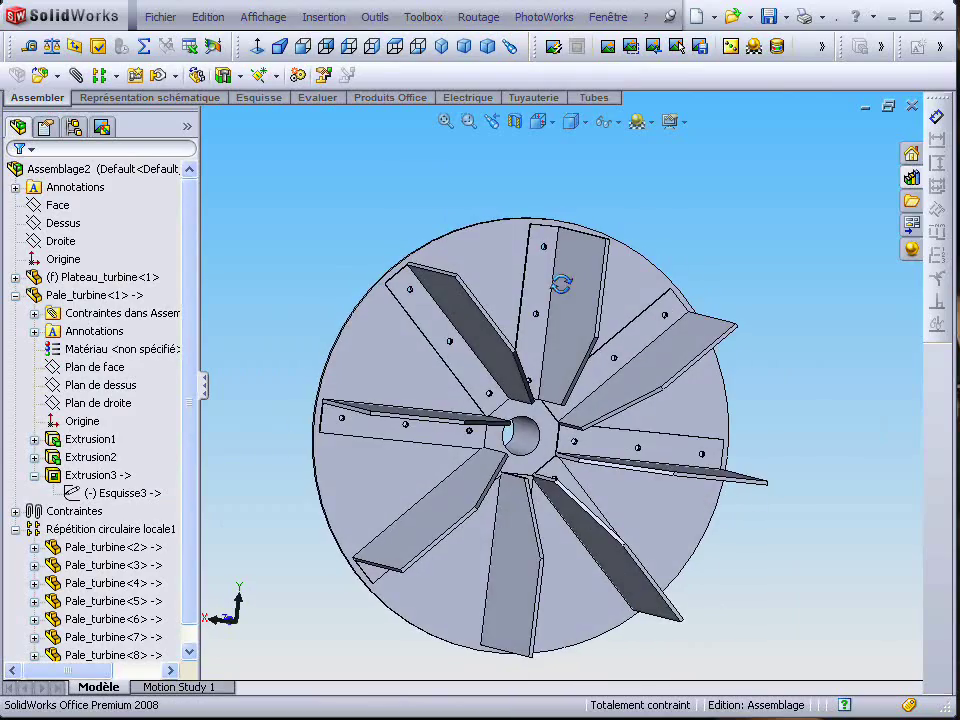
scroll(435, 336, "down", 5)
middle_click_drag(505, 373, 533, 527)
scroll(533, 527, "up", 6)
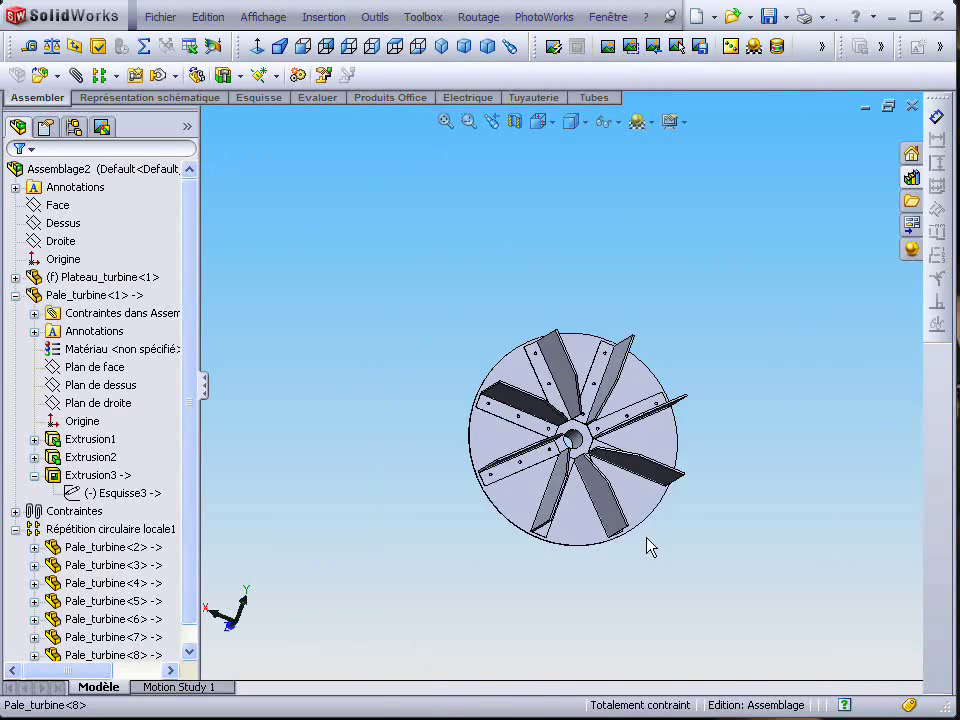
scroll(581, 416, "down", 2)
middle_click_drag(552, 253, 320, 413)
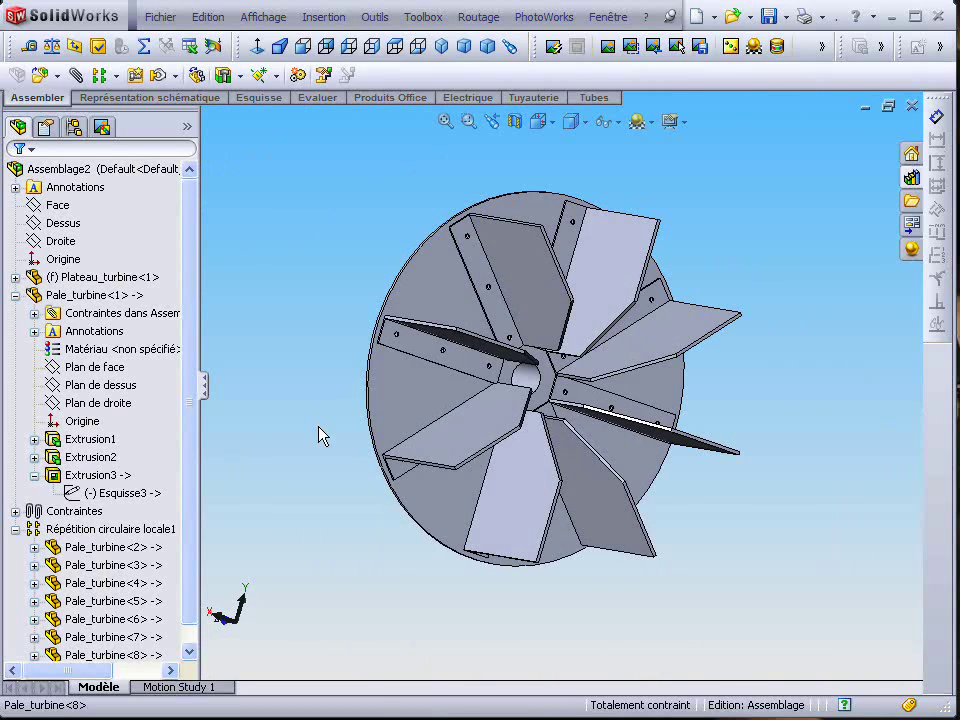
Open the Pale_turbine part in its own window from one of the patterned blades.
left_click(505, 259)
left_click(343, 234)
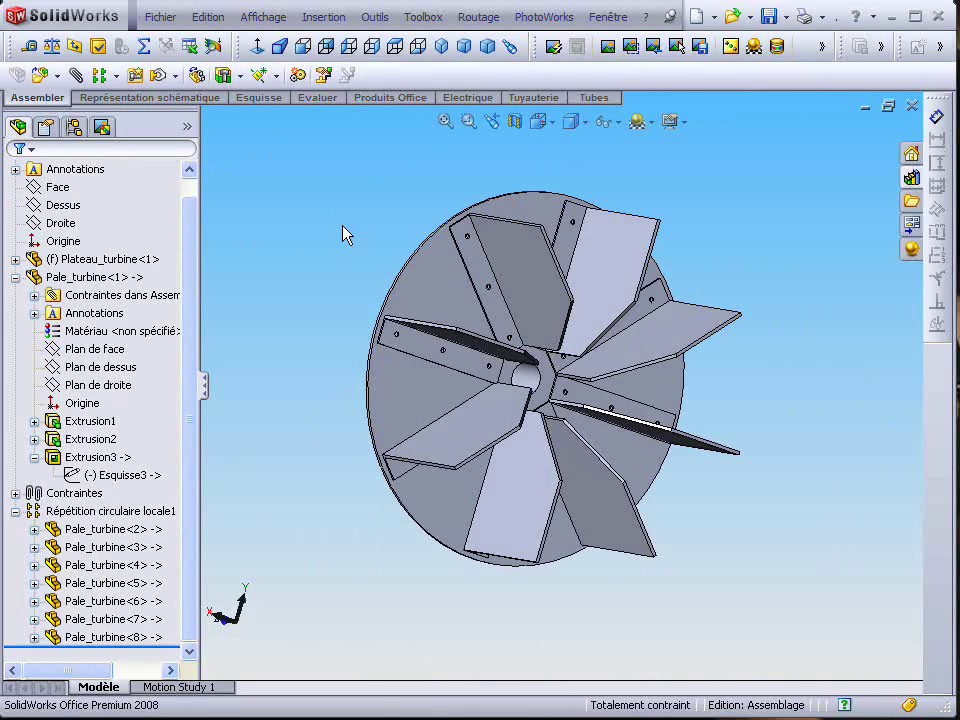
right_click(519, 252)
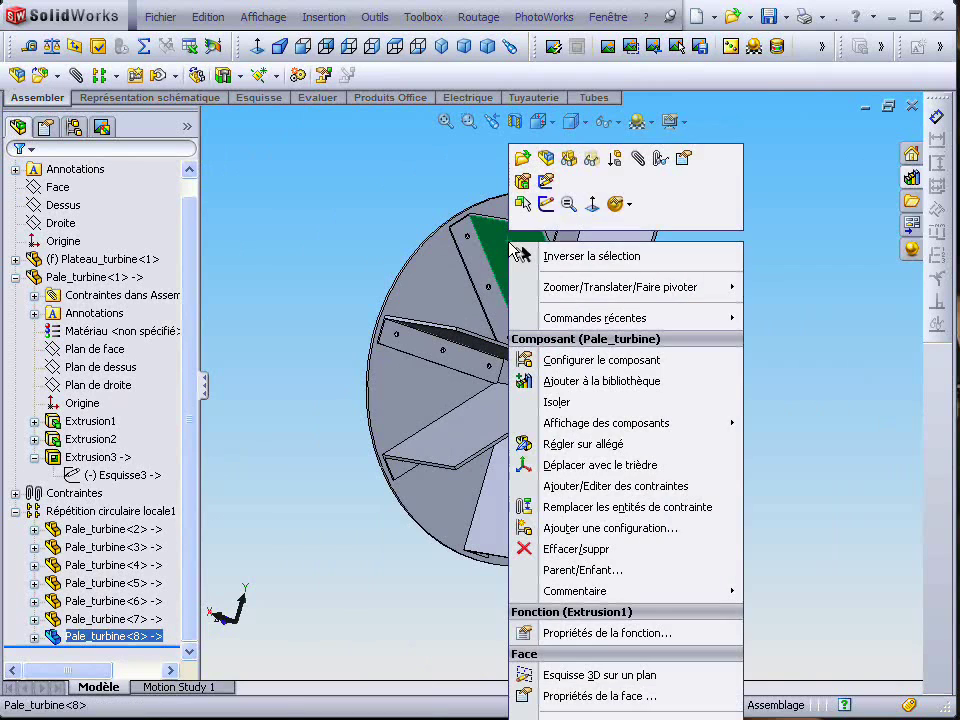
left_click(522, 159)
middle_click_drag(558, 416, 505, 427)
scroll(505, 427, "down", 3)
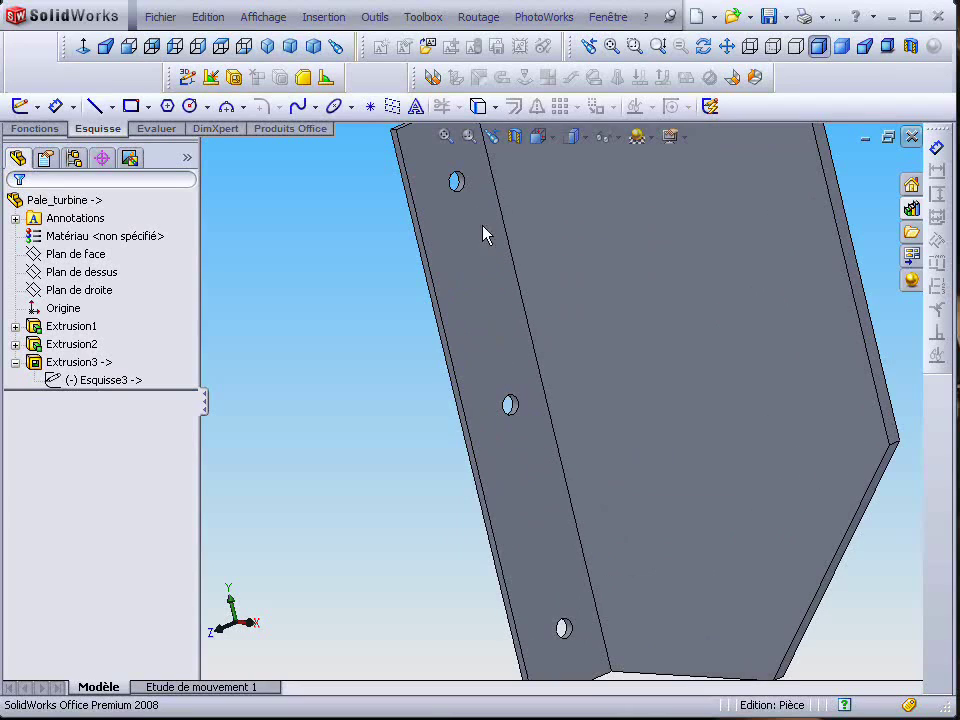
scroll(529, 358, "up", 2)
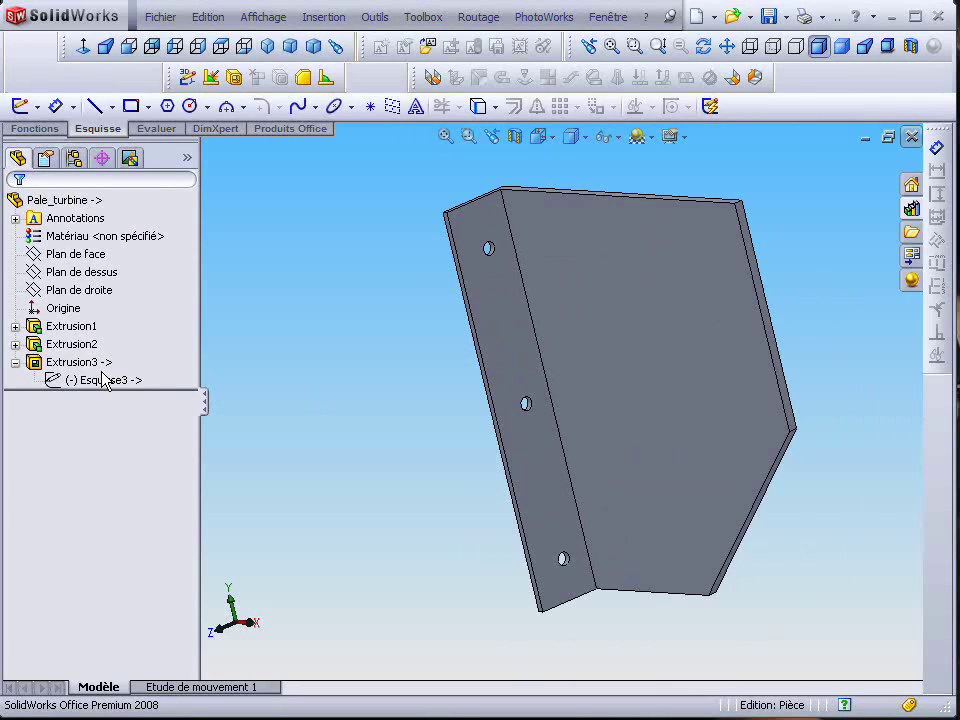
Examine Esquisse3 under Extrusion3 and the three flange holes in the standalone blade part.
left_click(134, 381)
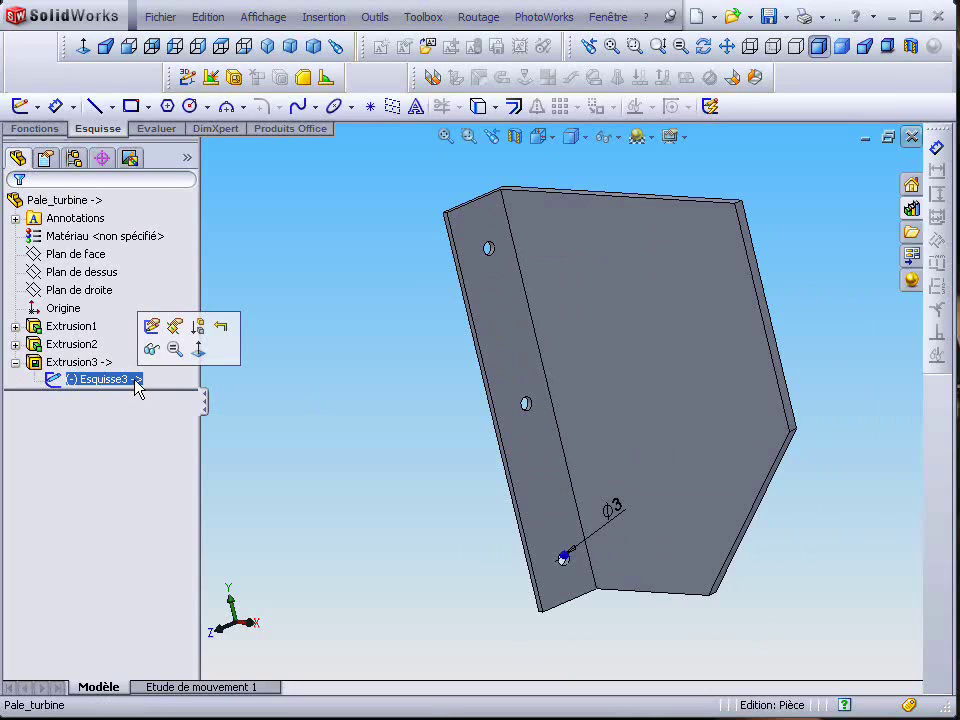
left_click(342, 392)
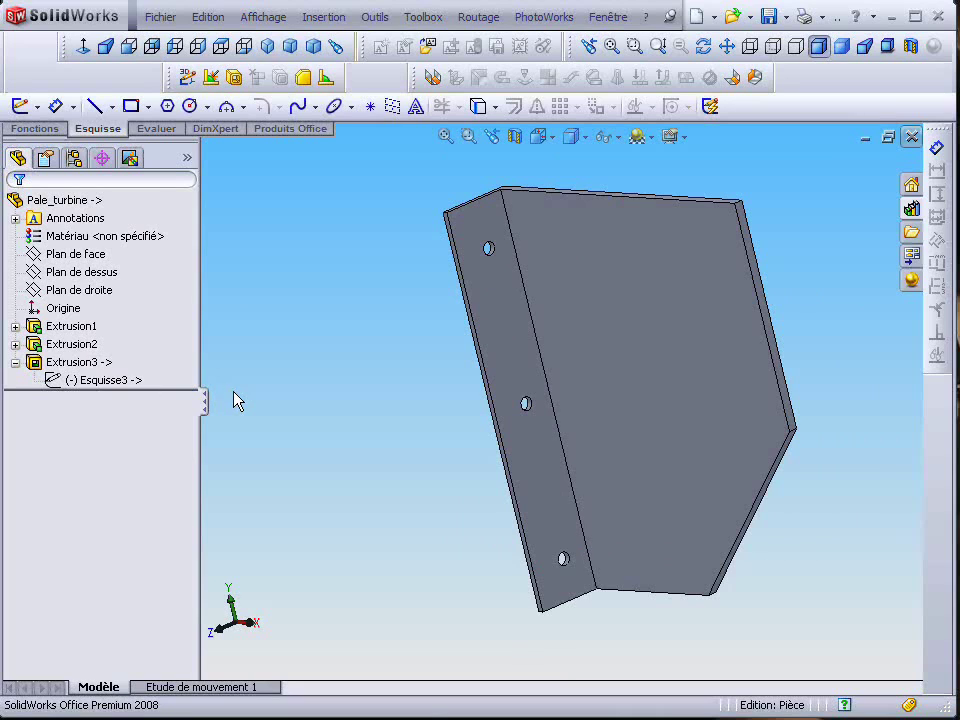
middle_click_drag(477, 322, 467, 343)
scroll(520, 235, "down", 3)
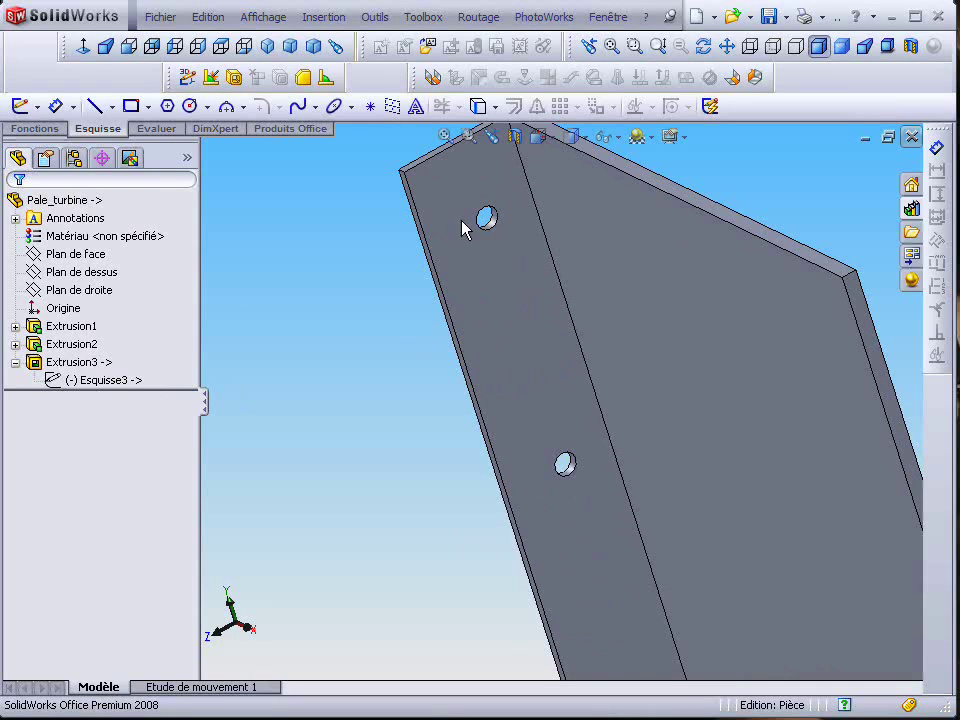
scroll(557, 402, "up", 3)
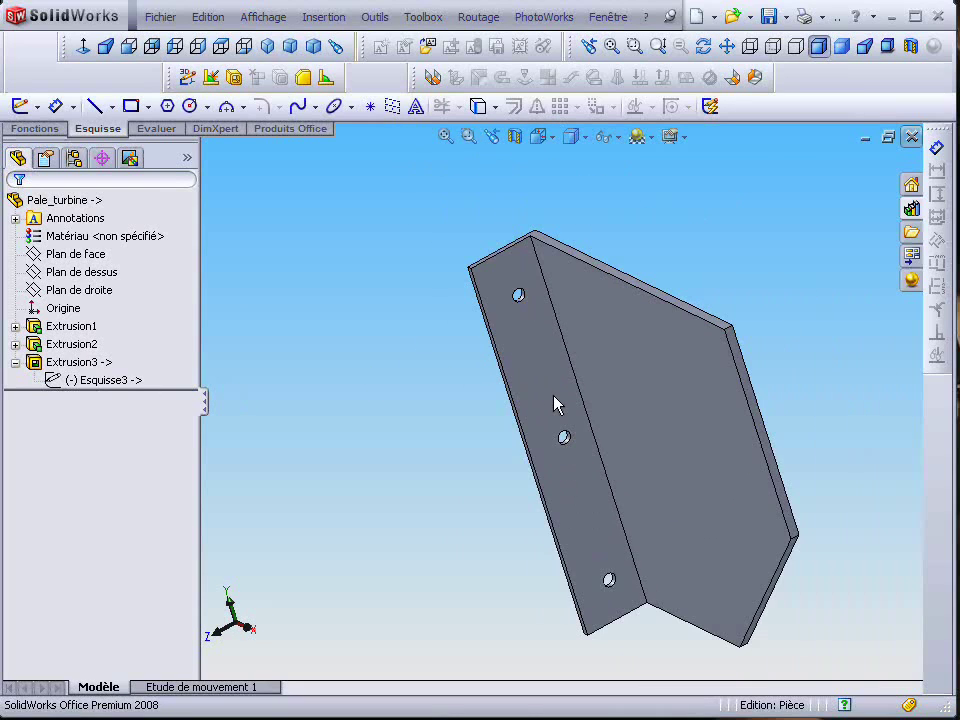
middle_click_drag(418, 448, 619, 382)
scroll(717, 394, "up", 2)
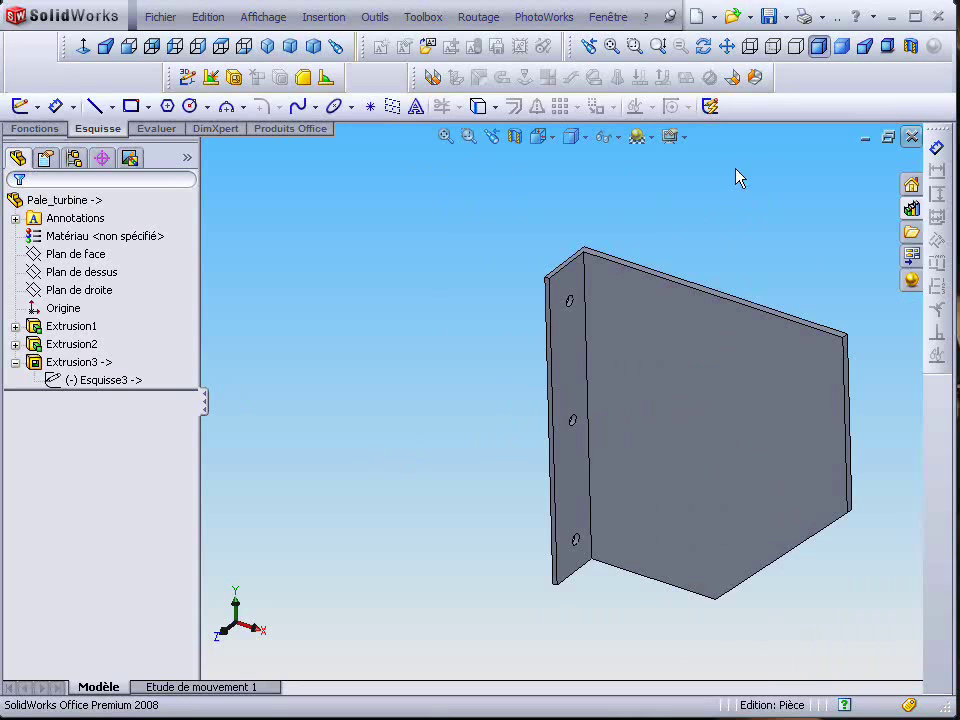
middle_click_drag(686, 248, 643, 140)
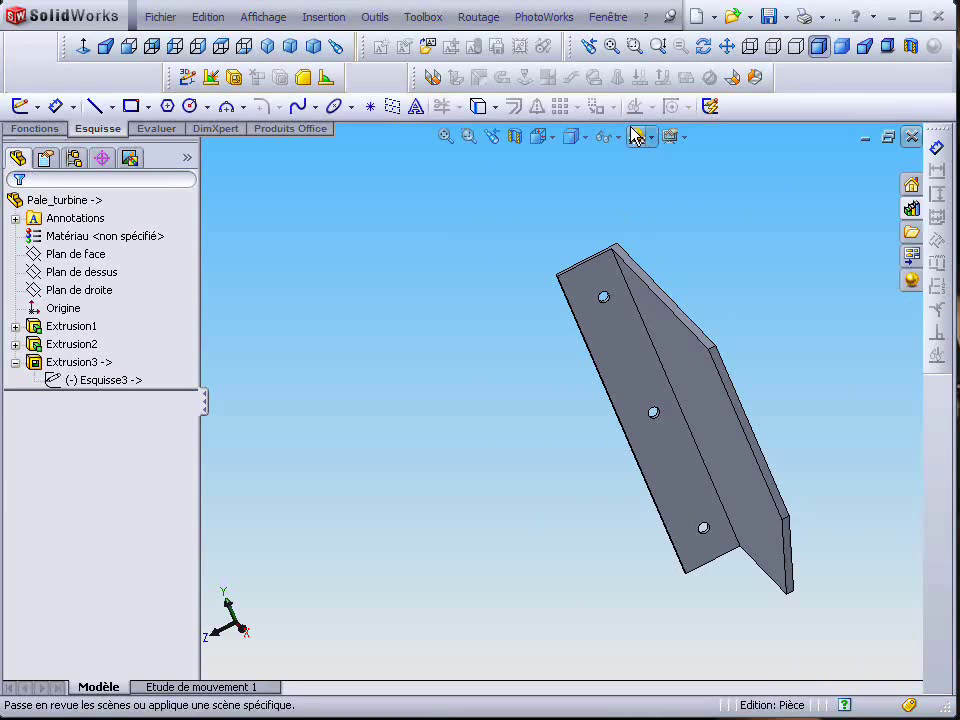
Switch back to the Assemblage2.SLDASM window and view the turbine's blades from the front.
left_click(610, 20)
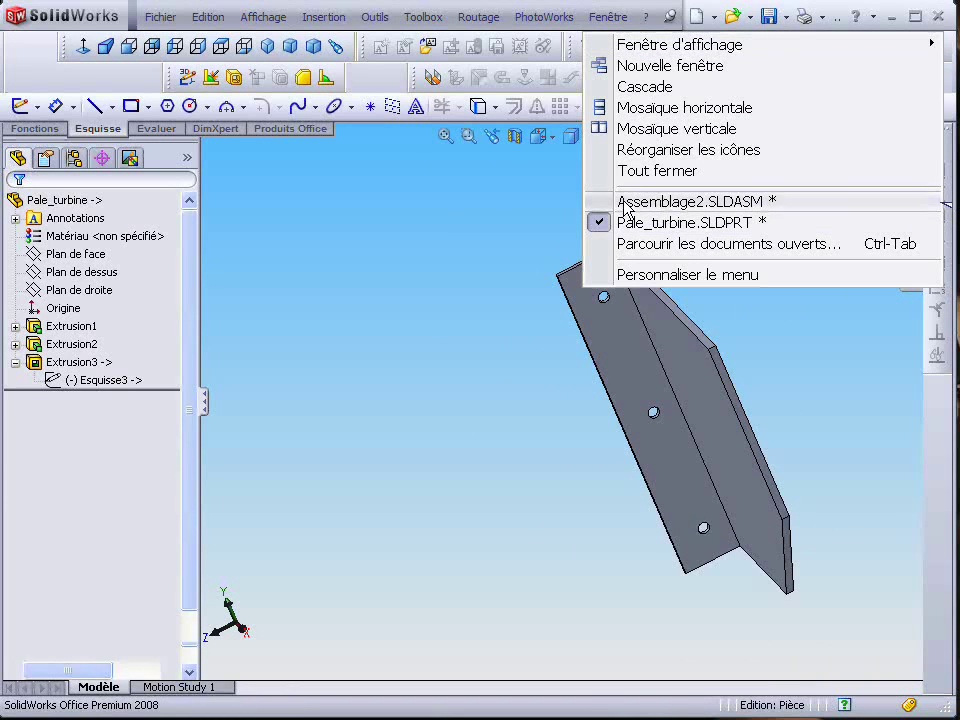
left_click(640, 201)
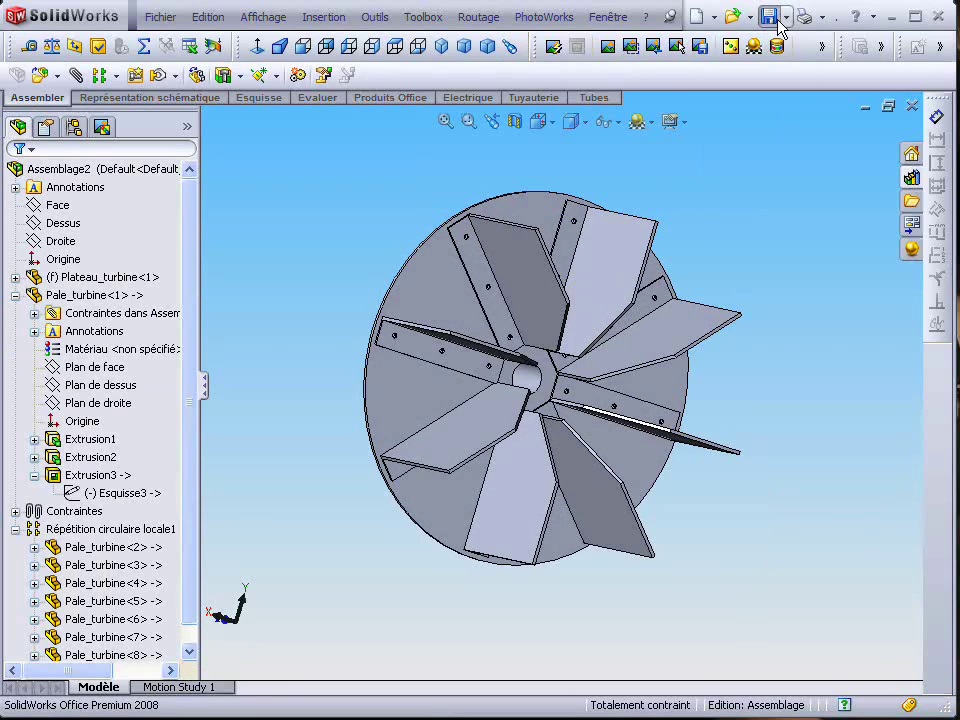
mouse_move(639, 326)
middle_mouse_down()
mouse_move(574, 354)
mouse_move(575, 323)
mouse_move(583, 399)
mouse_move(619, 407)
mouse_move(650, 345)
mouse_move(634, 336)
middle_mouse_up()
scroll(574, 318, "down", 3)
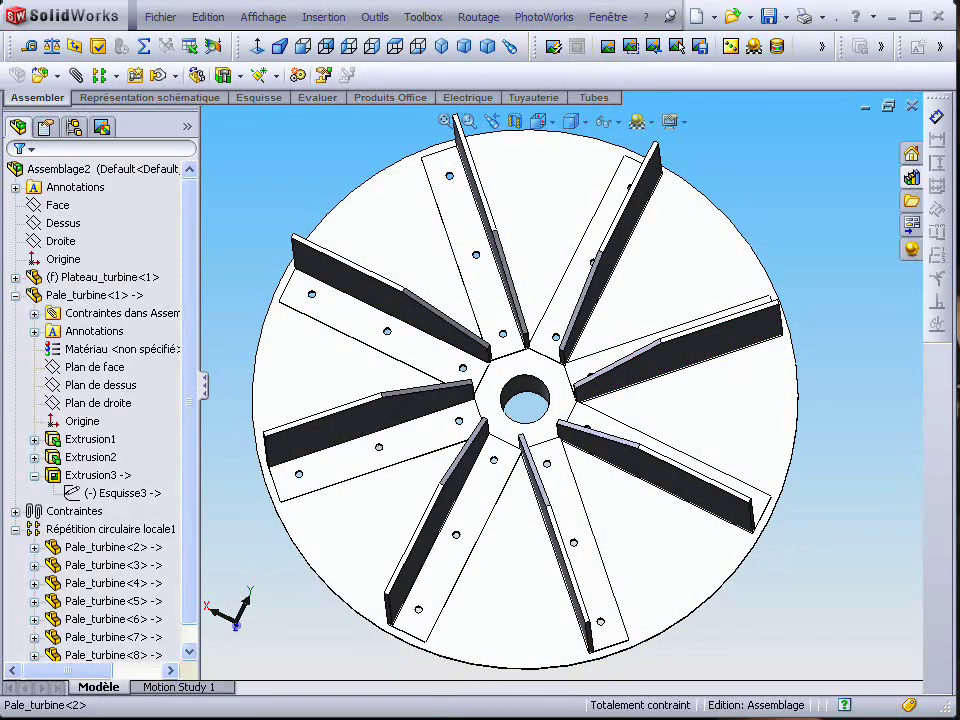